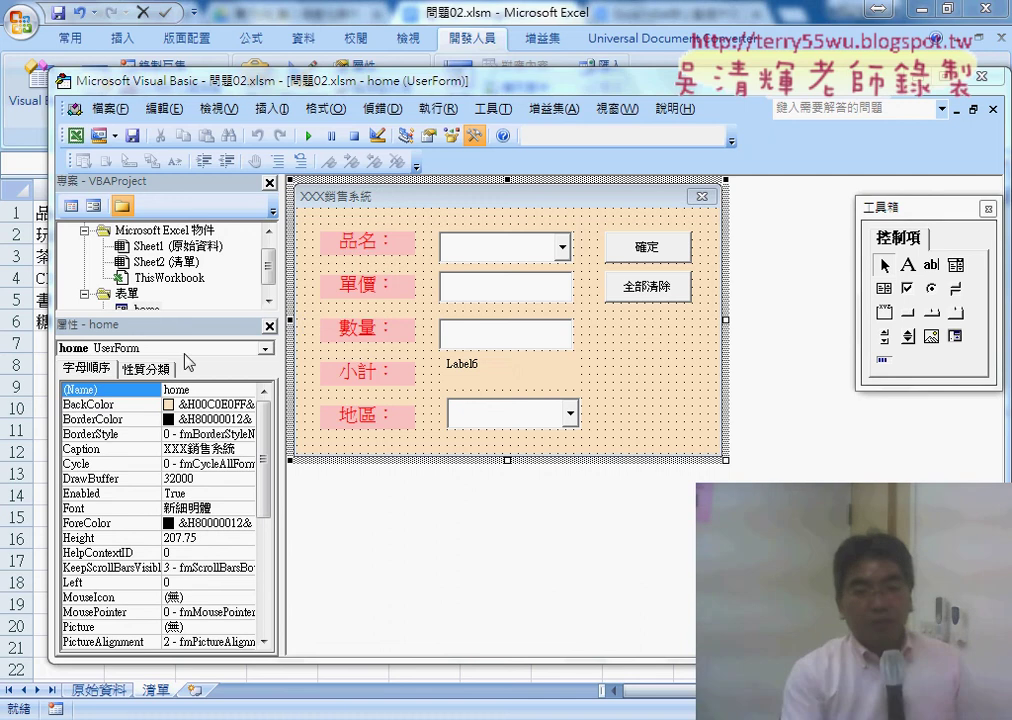
- Glance at the data sheet, then select the 品名 combo box to confirm it is named cmbA
left_click(97, 692)
left_click(79, 520)
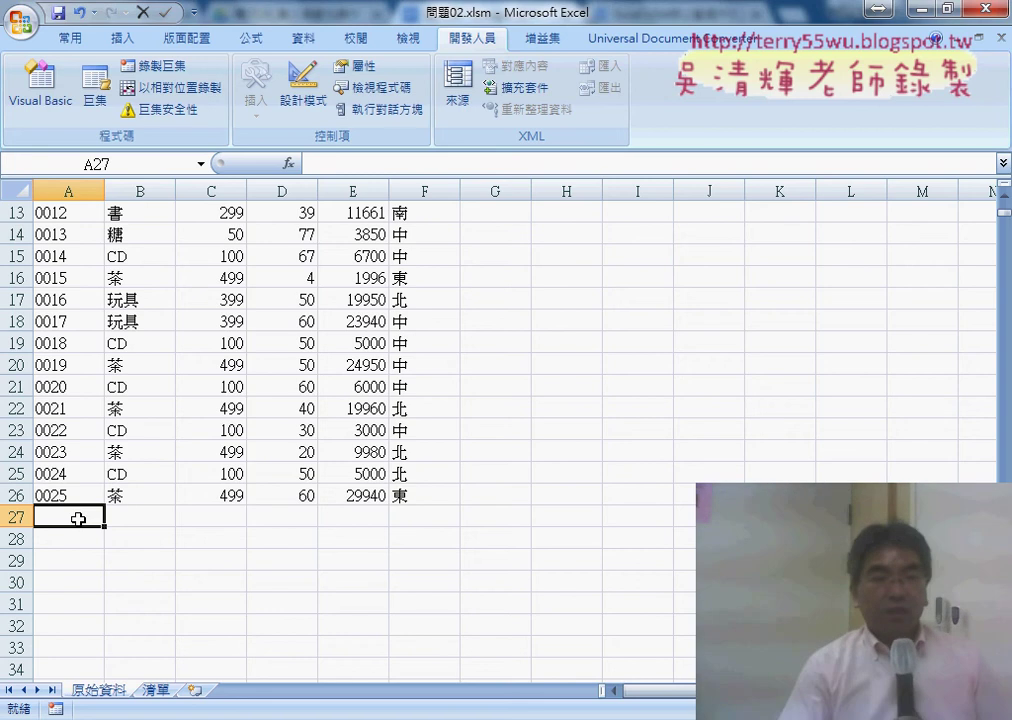
left_click(40, 90)
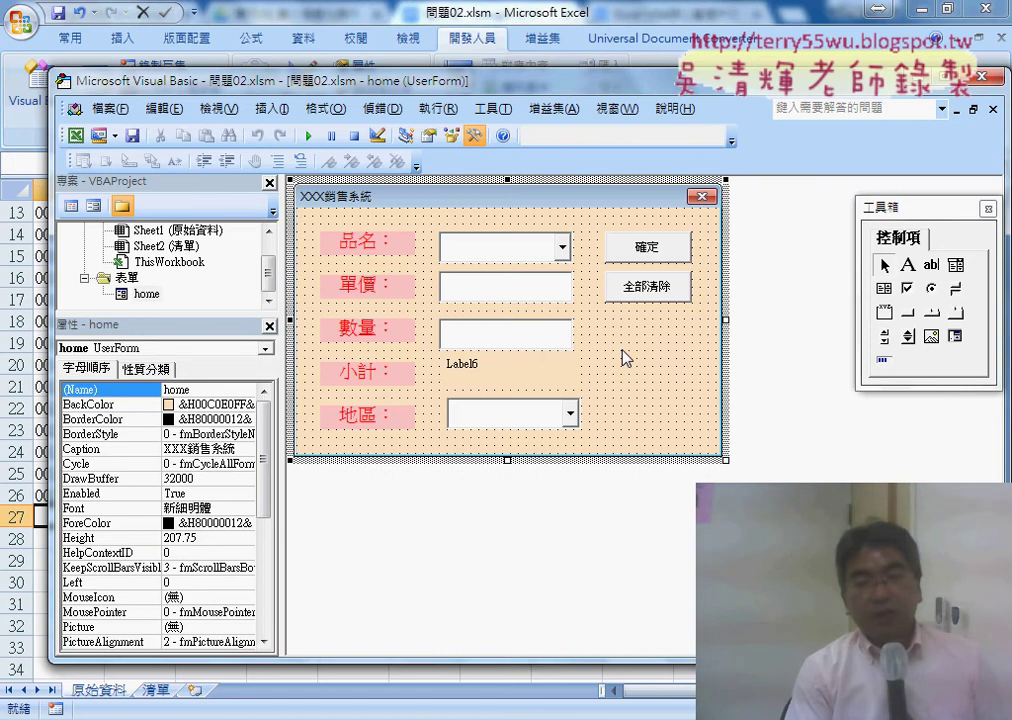
left_click(503, 261)
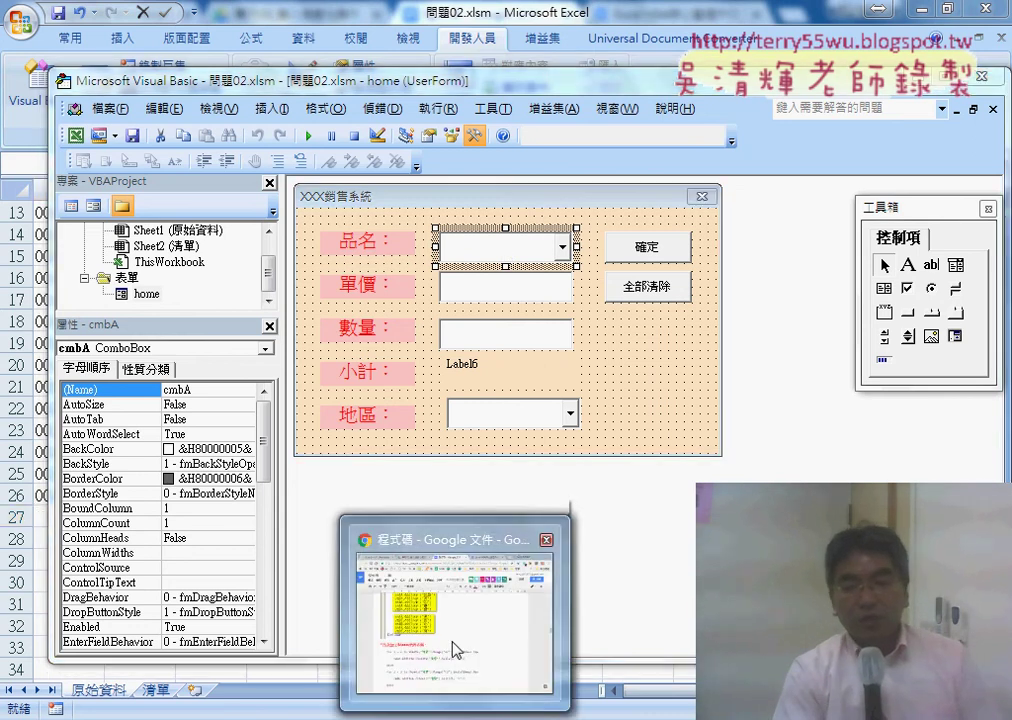
- Scroll the Google Docs notes up to the 自動流水號_表單畫面 diagram, then return to the designer
left_click(455, 648)
scroll(477, 545, "up", 3)
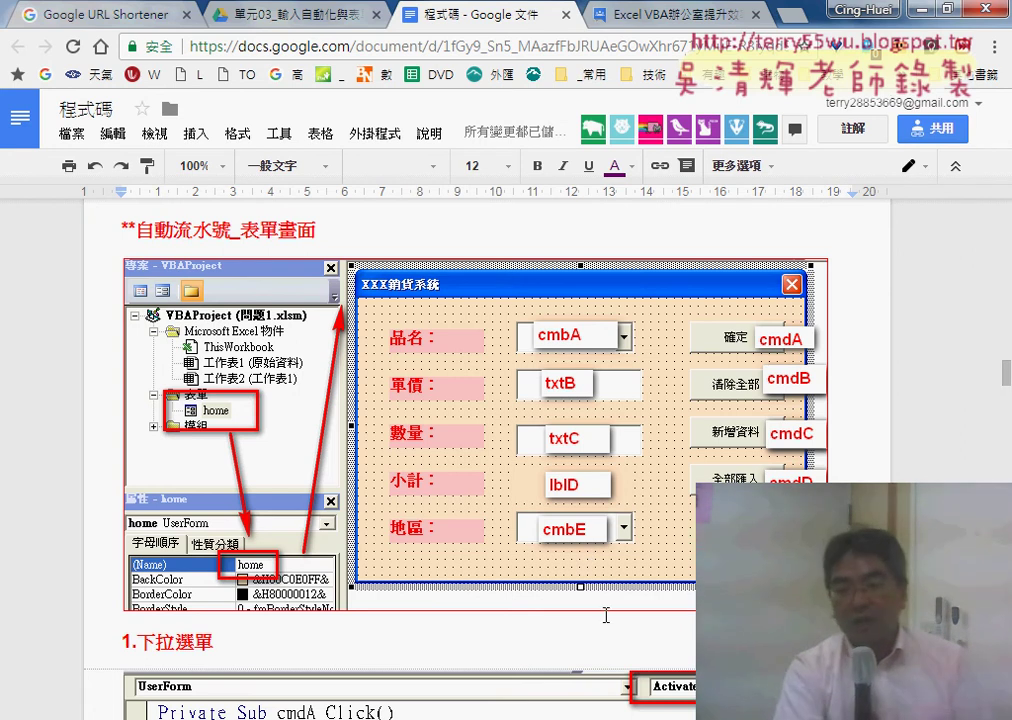
left_click(505, 525)
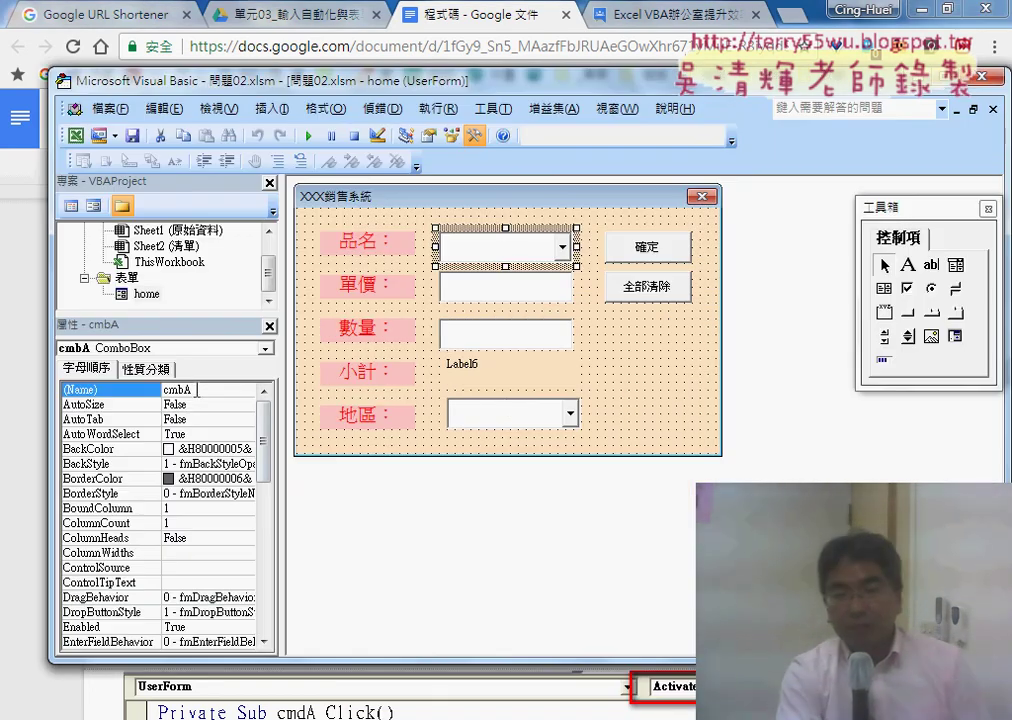
- Try renaming the 單價 text box and clear the ambiguous-name error
left_click(197, 389)
left_click(493, 297)
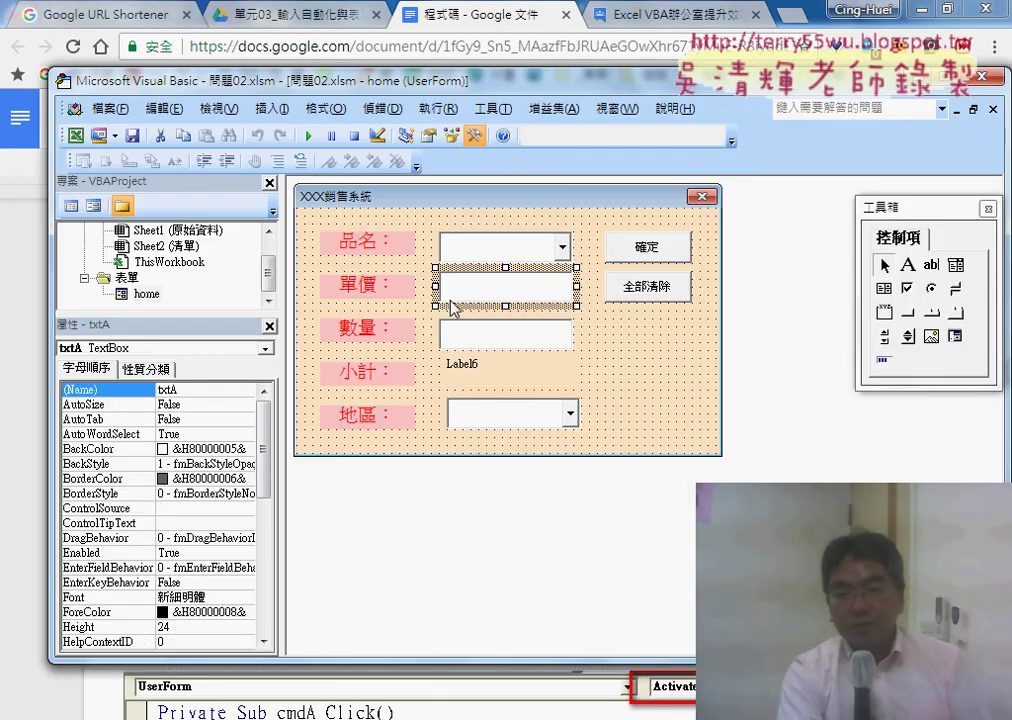
left_click(172, 390)
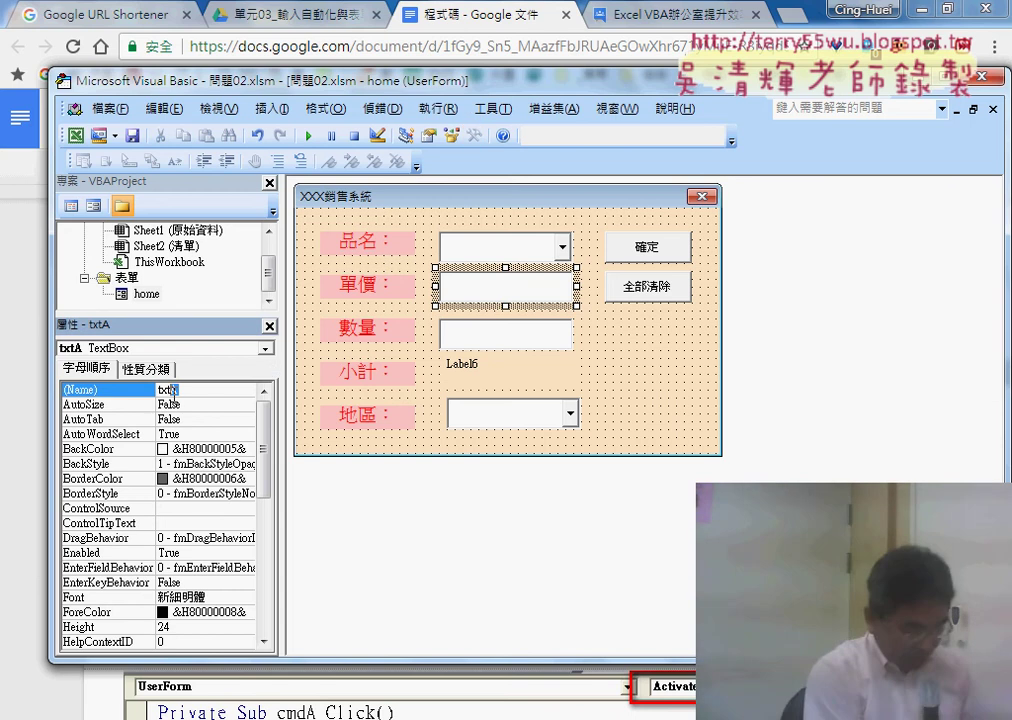
key("Return")
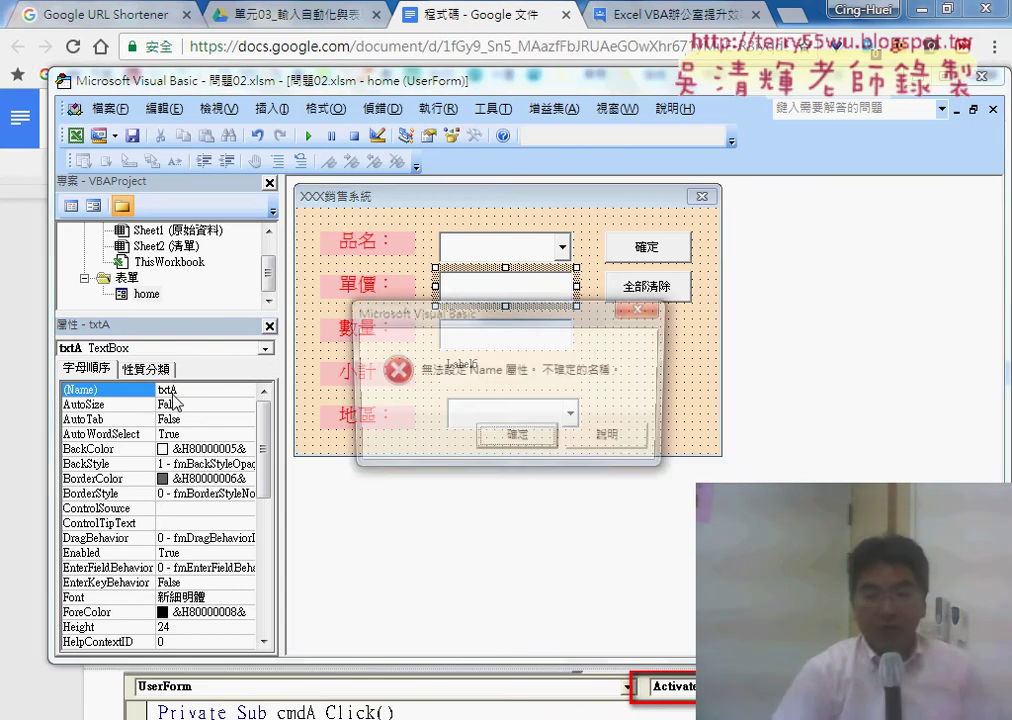
key("Return")
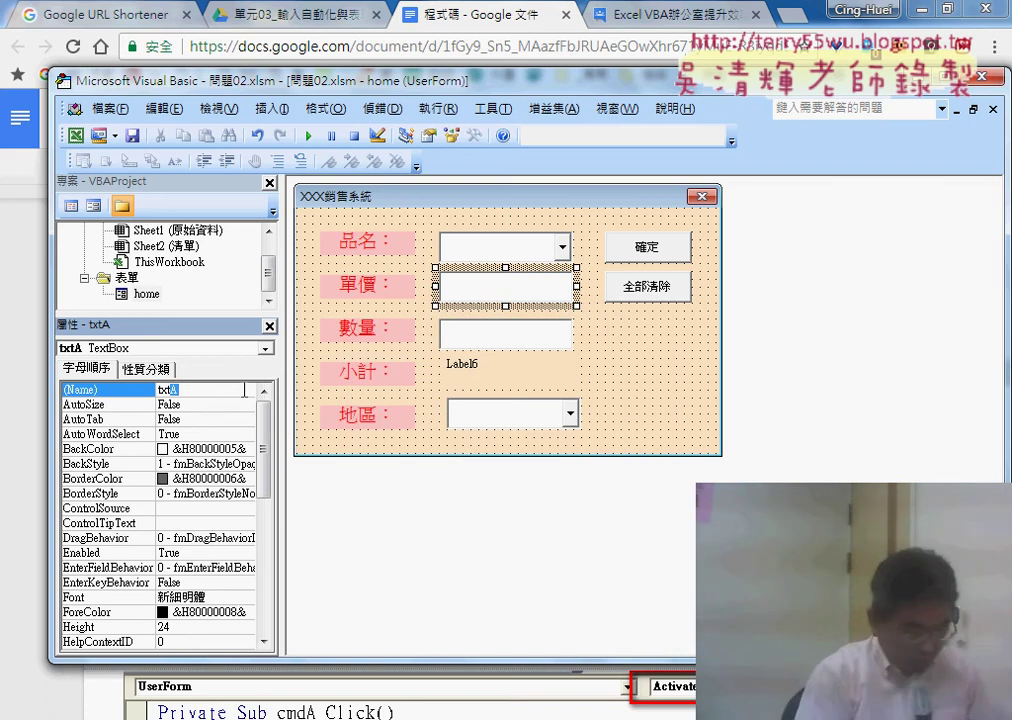
type("B")
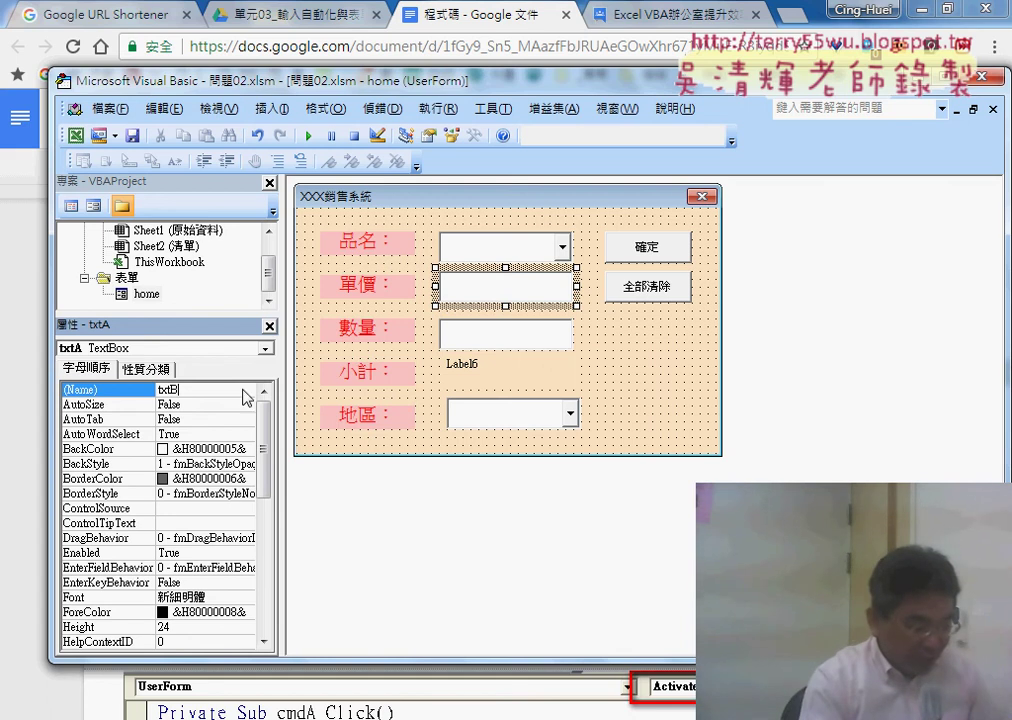
- Name the 數量 text box txtC
left_click(515, 340)
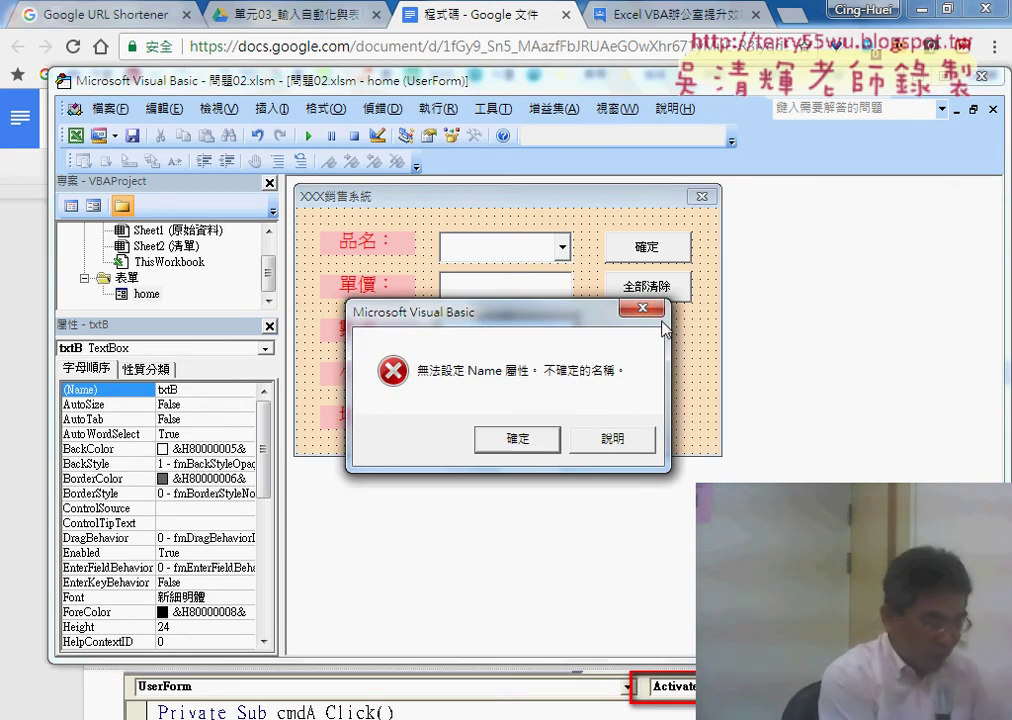
left_click(515, 438)
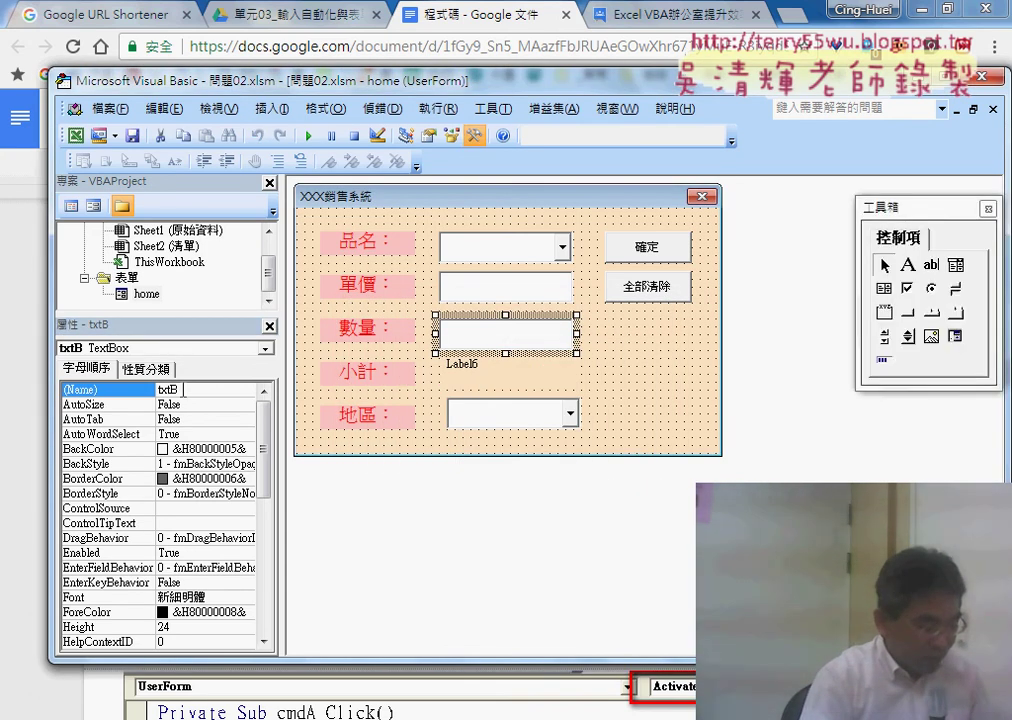
key("BackSpace")
type("c")
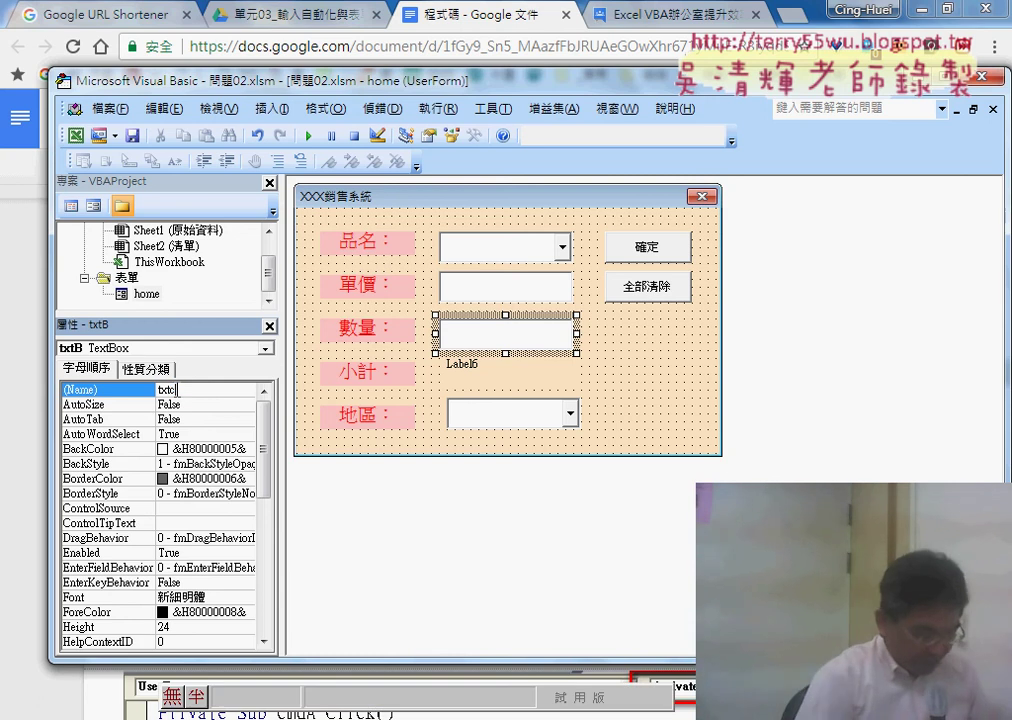
key("BackSpace")
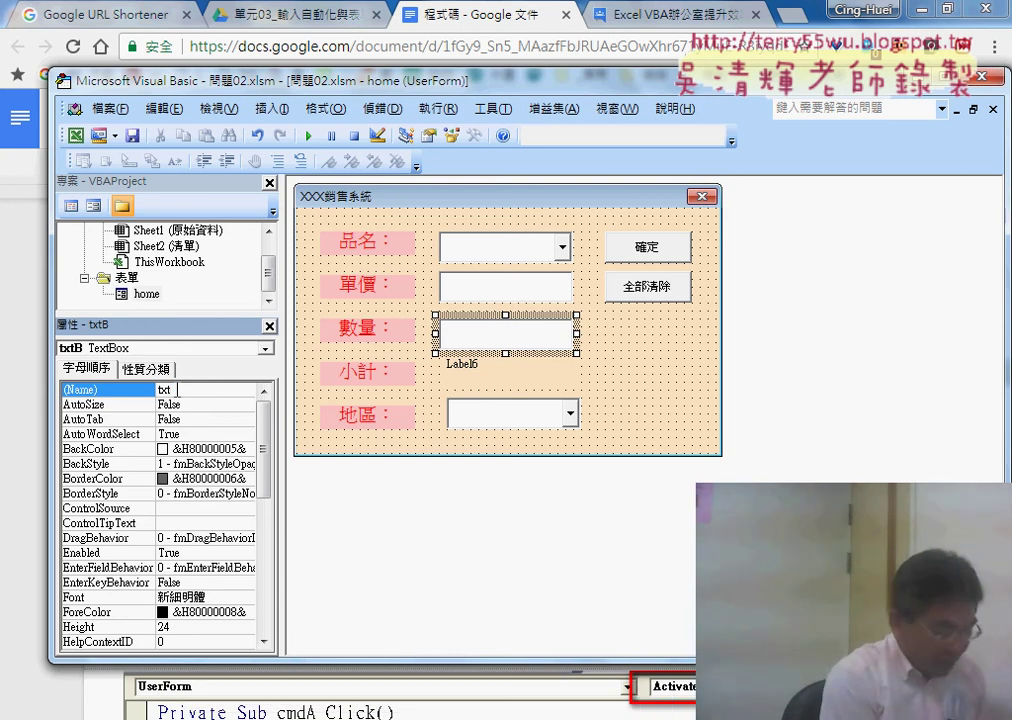
type("C")
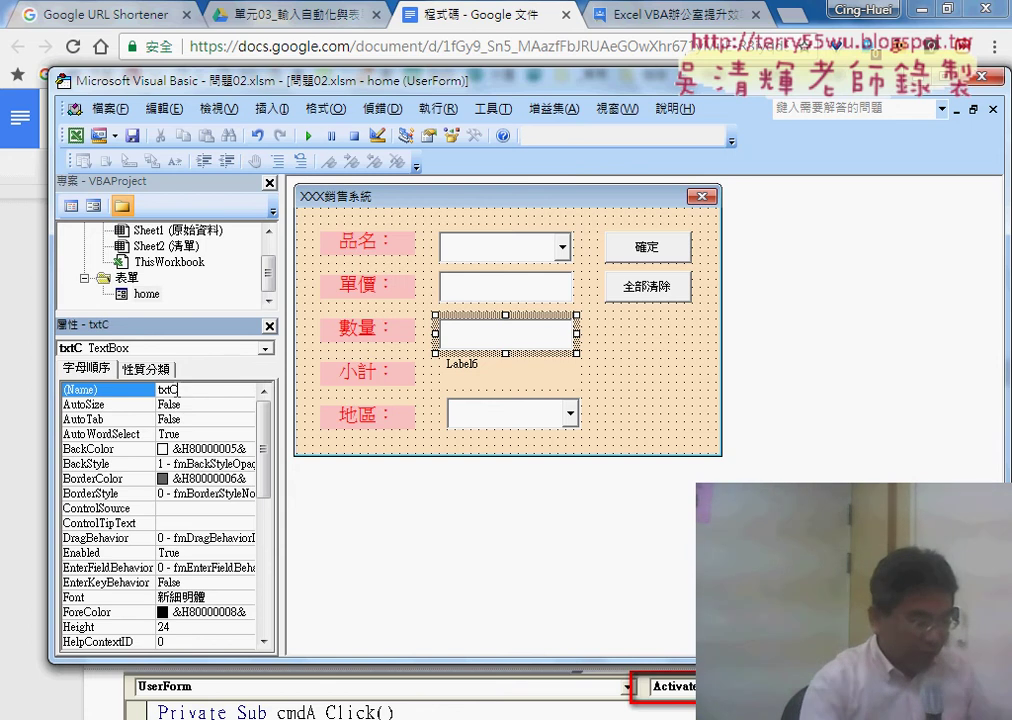
- Change the 單價 text box name from txtA to txtB, then recheck txtC on 數量
left_click(499, 296)
left_click(189, 387)
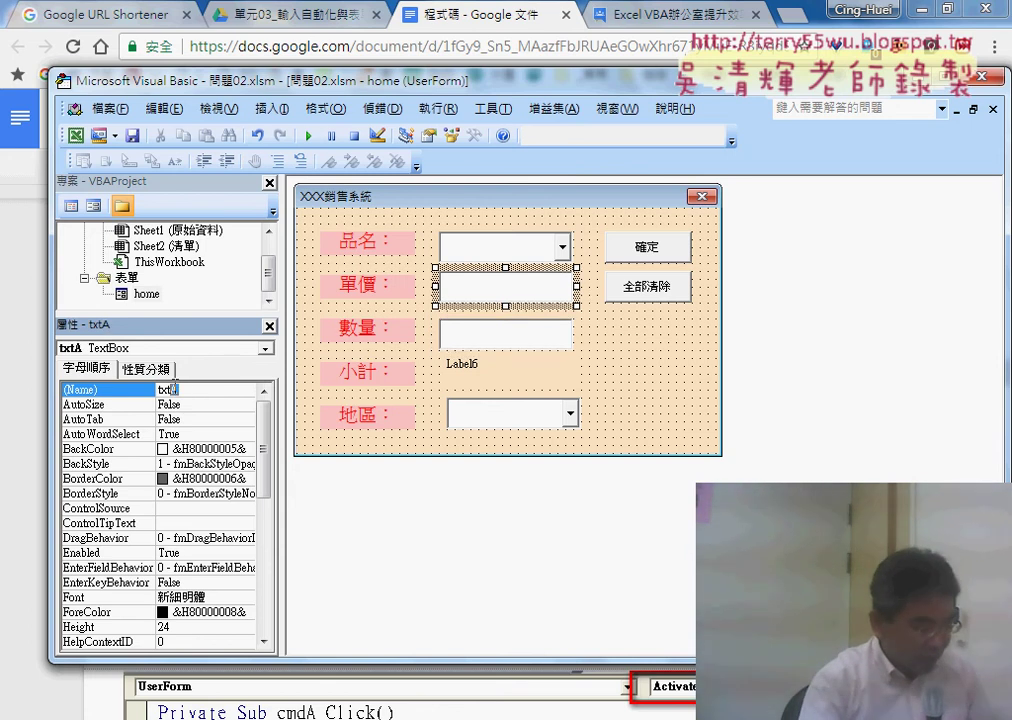
key("shift+Left")
type("B")
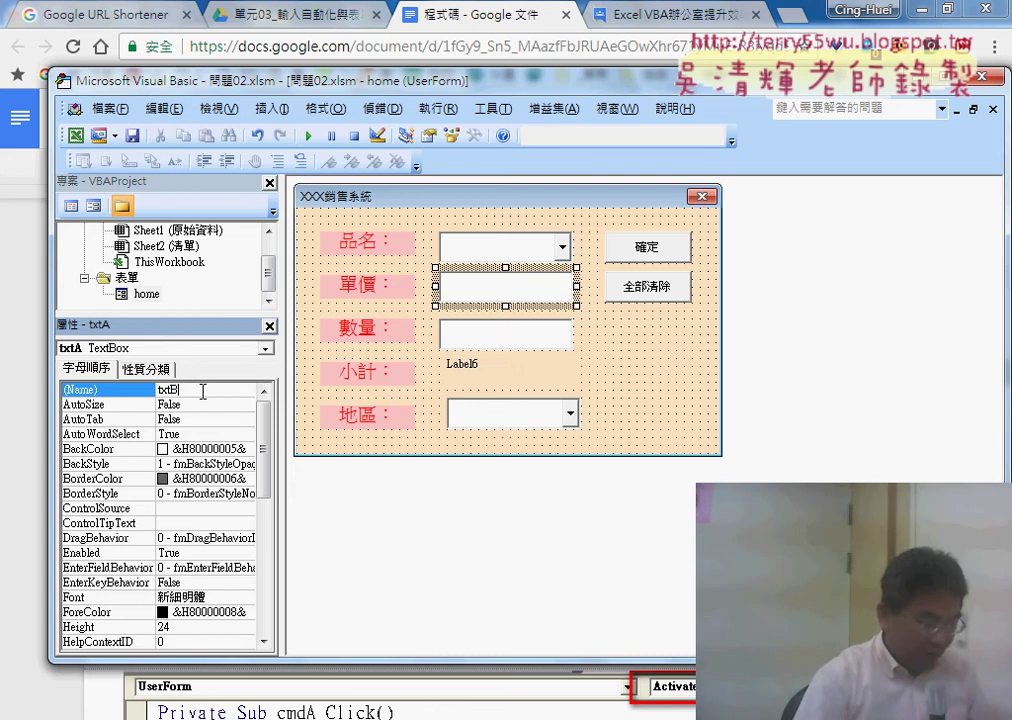
left_click(527, 338)
- Rename the Label6 subtotal label from lblA to lblD and the 地區 combo box from cmbB to cmbE
left_click(500, 381)
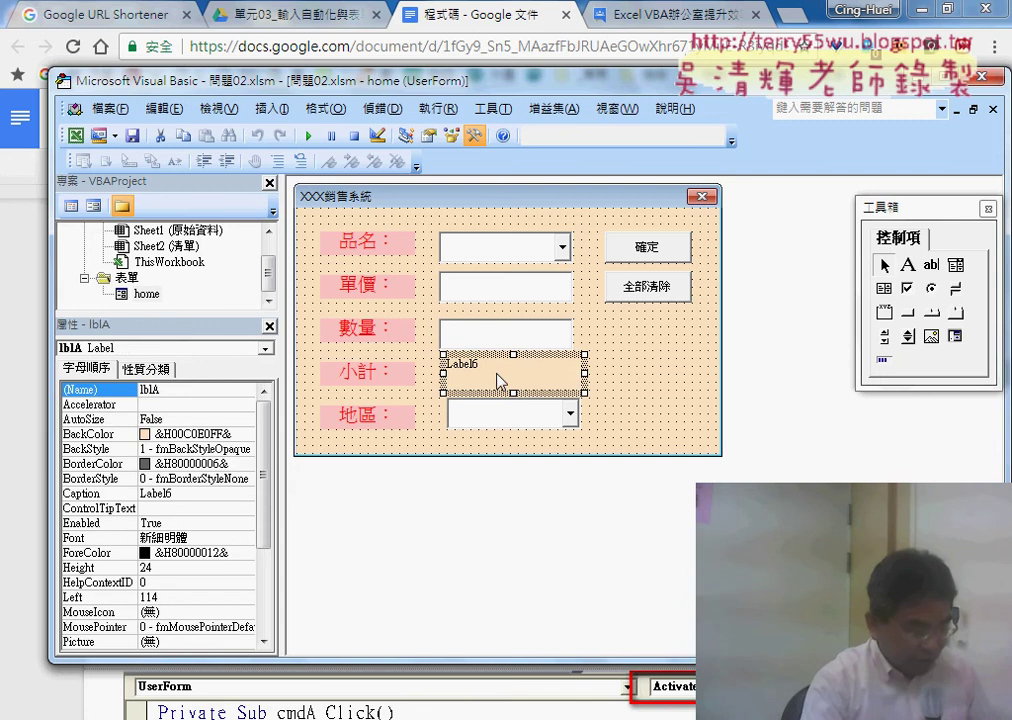
left_click_drag(155, 389, 175, 389)
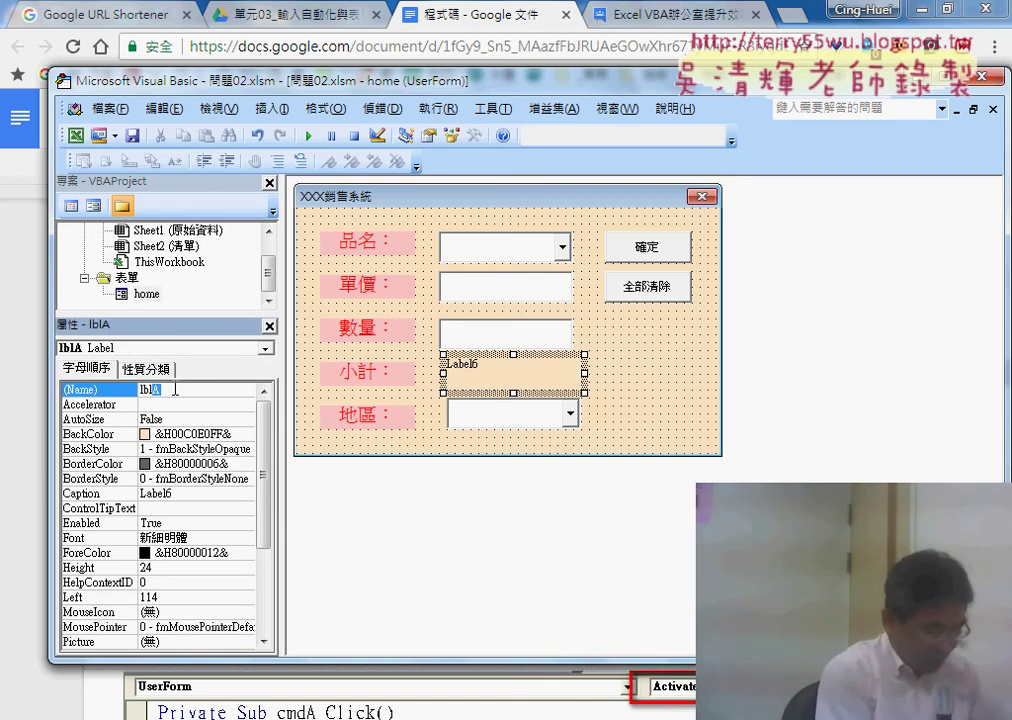
type("D")
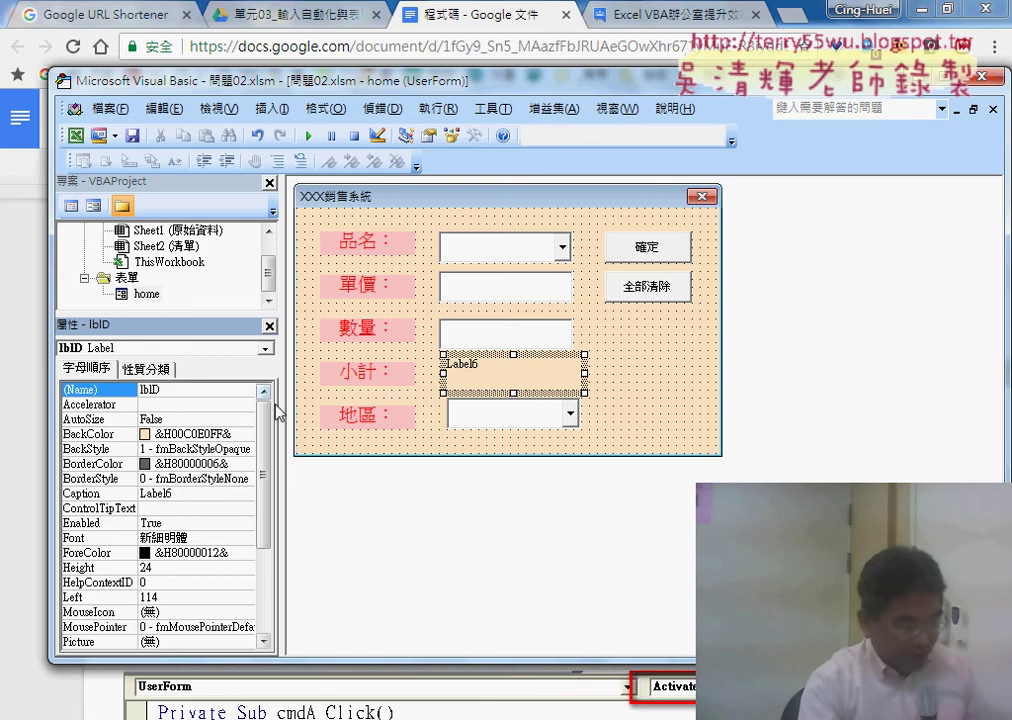
left_click(517, 424)
left_click_drag(191, 390, 187, 390)
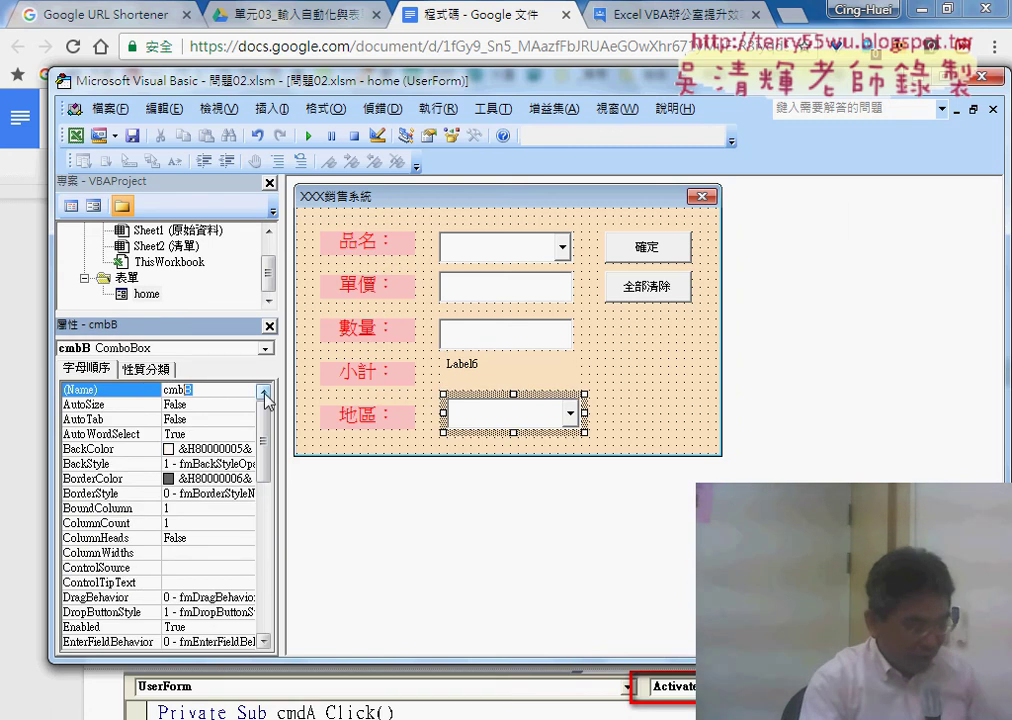
type("E")
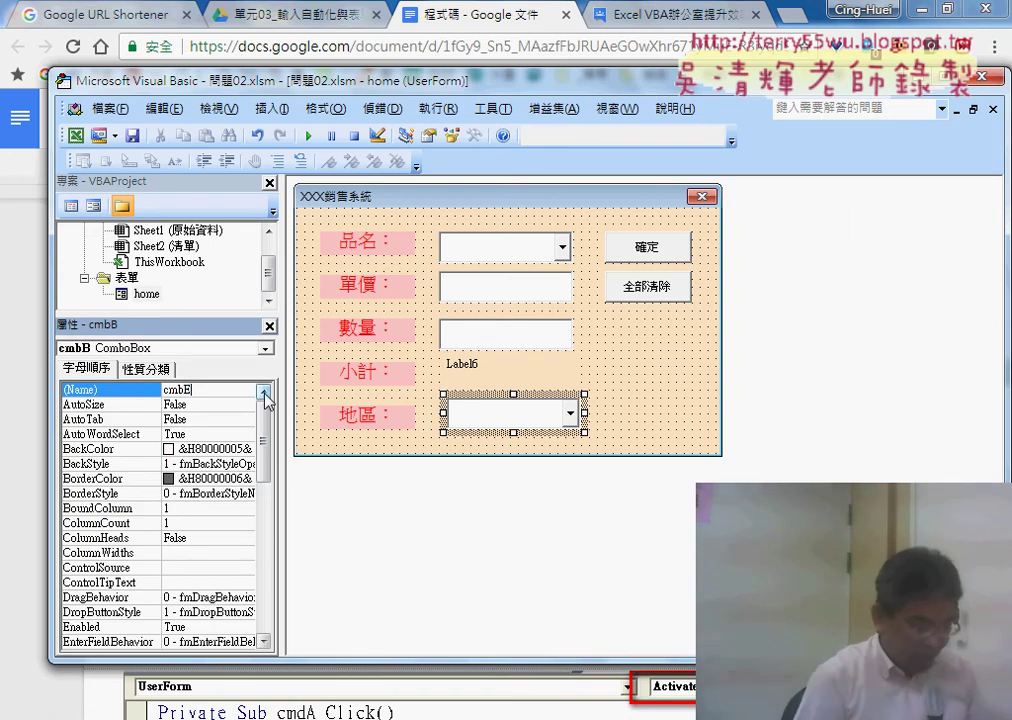
key("Return")
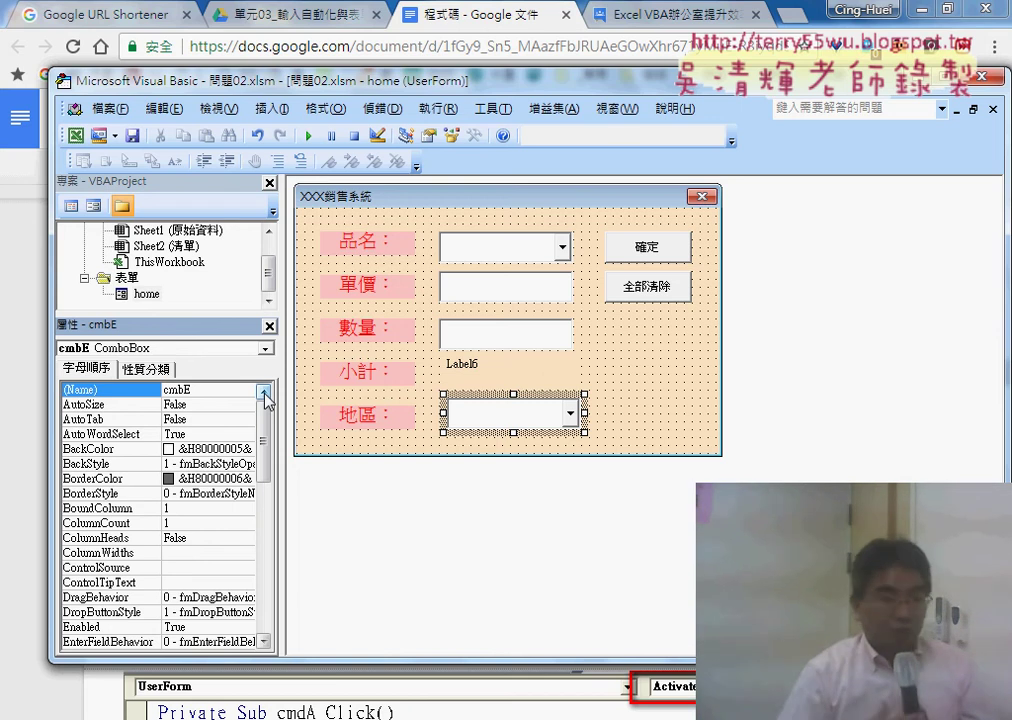
- Verify the 確定 and 全部清除 buttons are named cmdA and cmdB, then select the home form
left_click(643, 253)
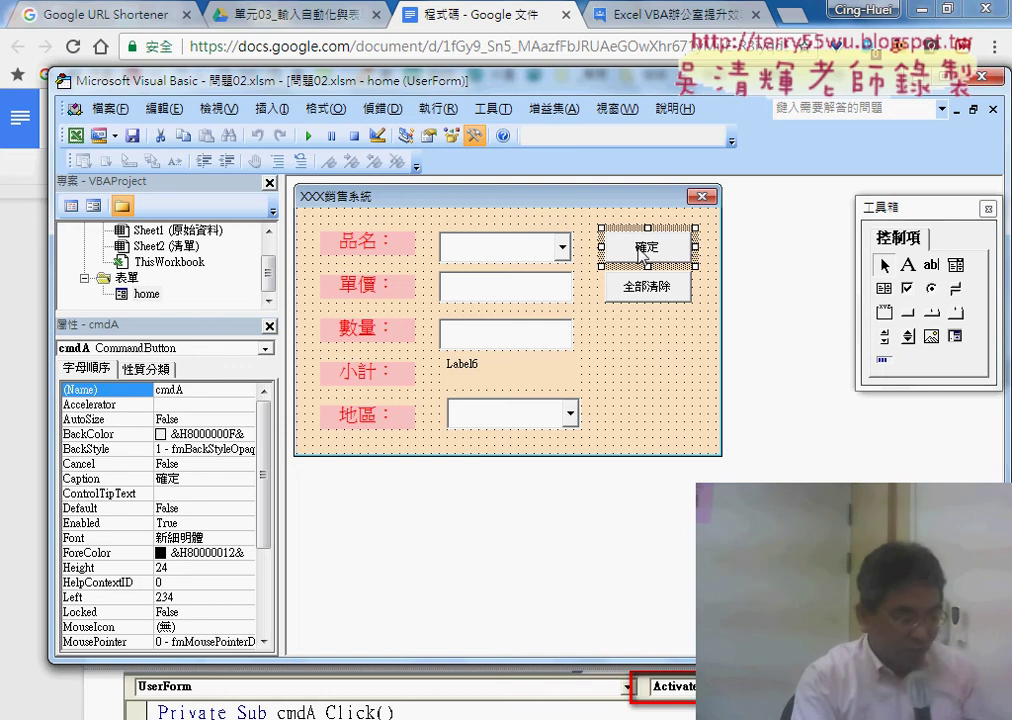
left_click(175, 392)
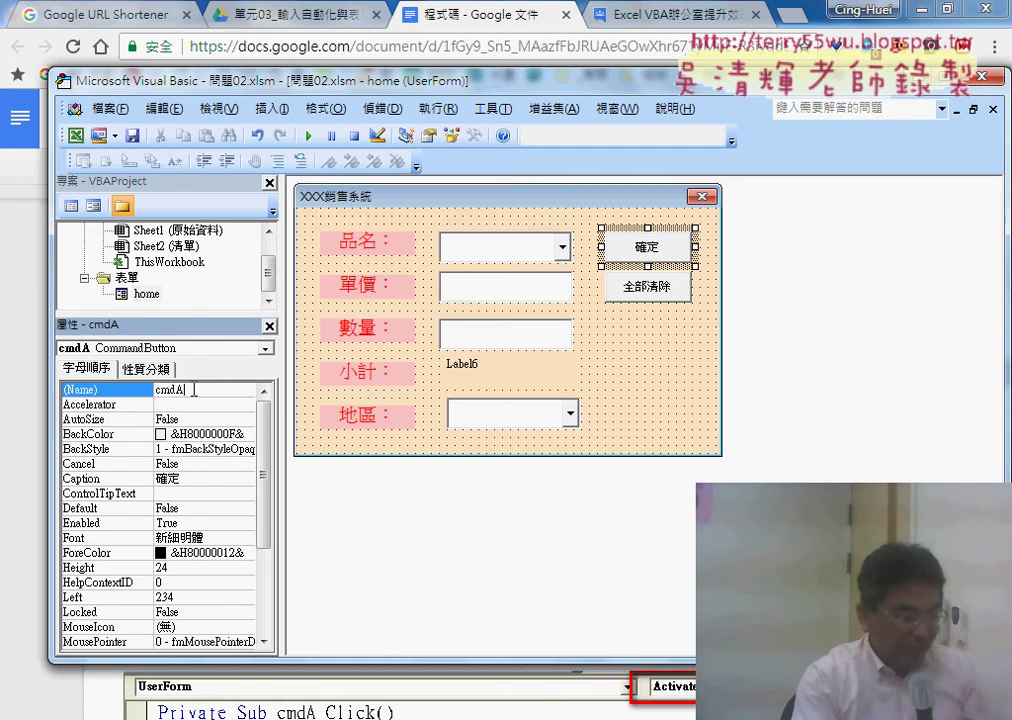
left_click(631, 290)
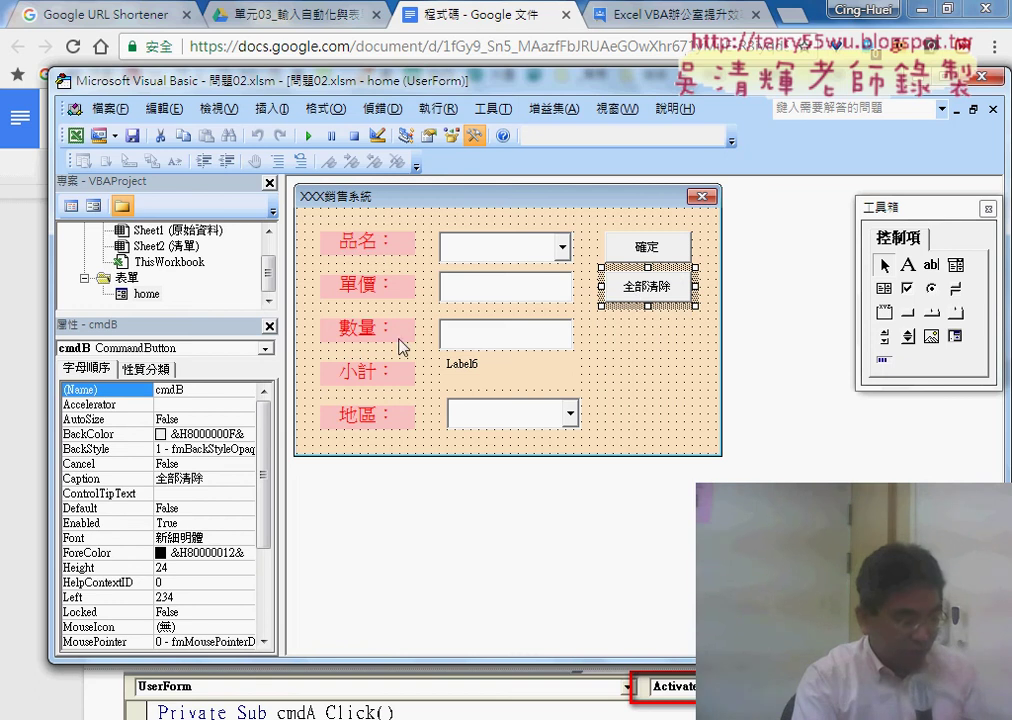
left_click(187, 393)
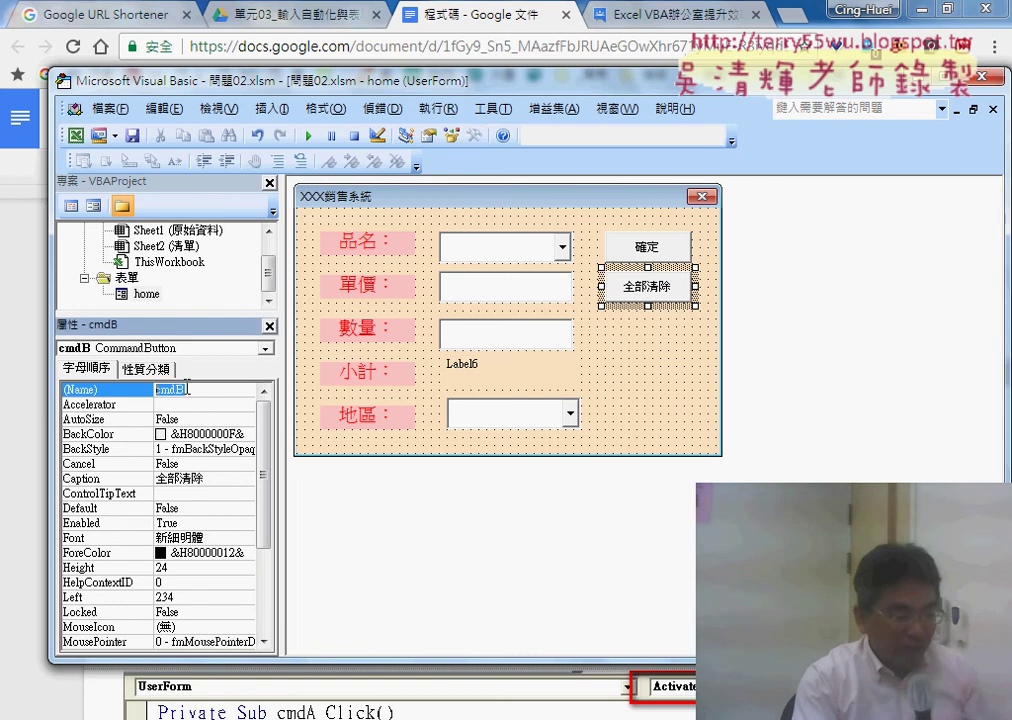
left_click(662, 400)
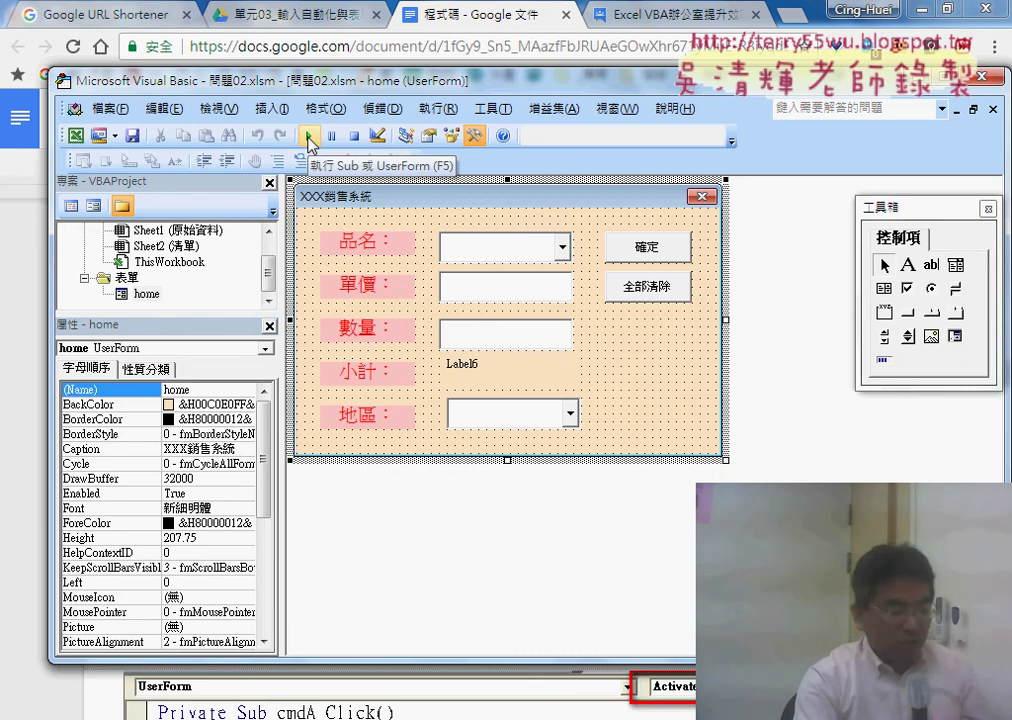
left_click(308, 138)
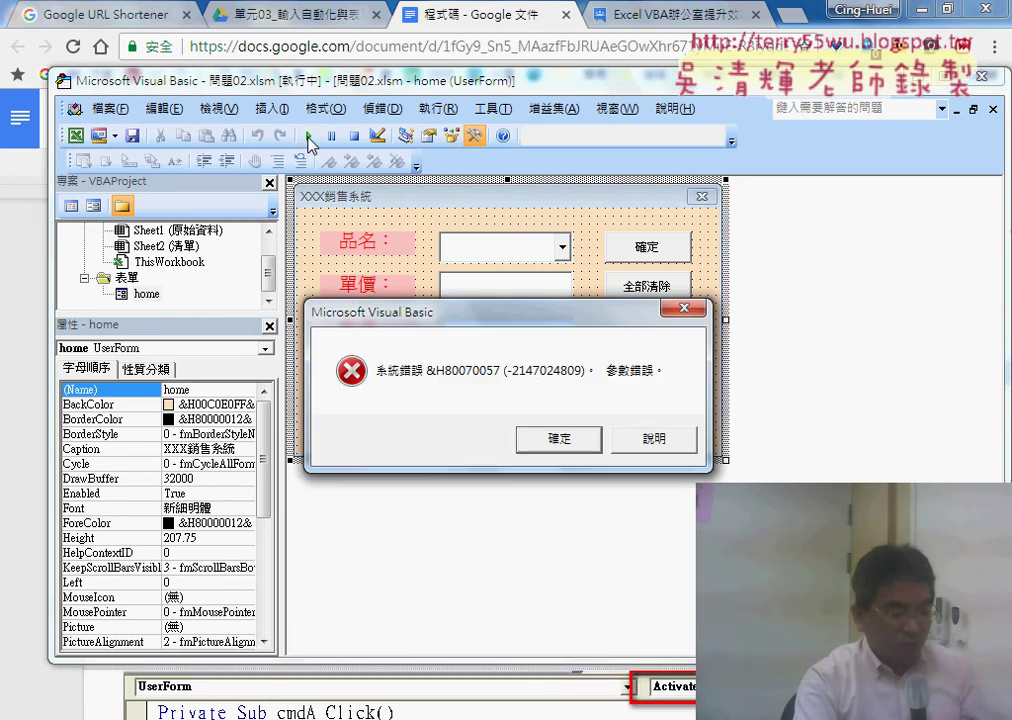
left_click(561, 449)
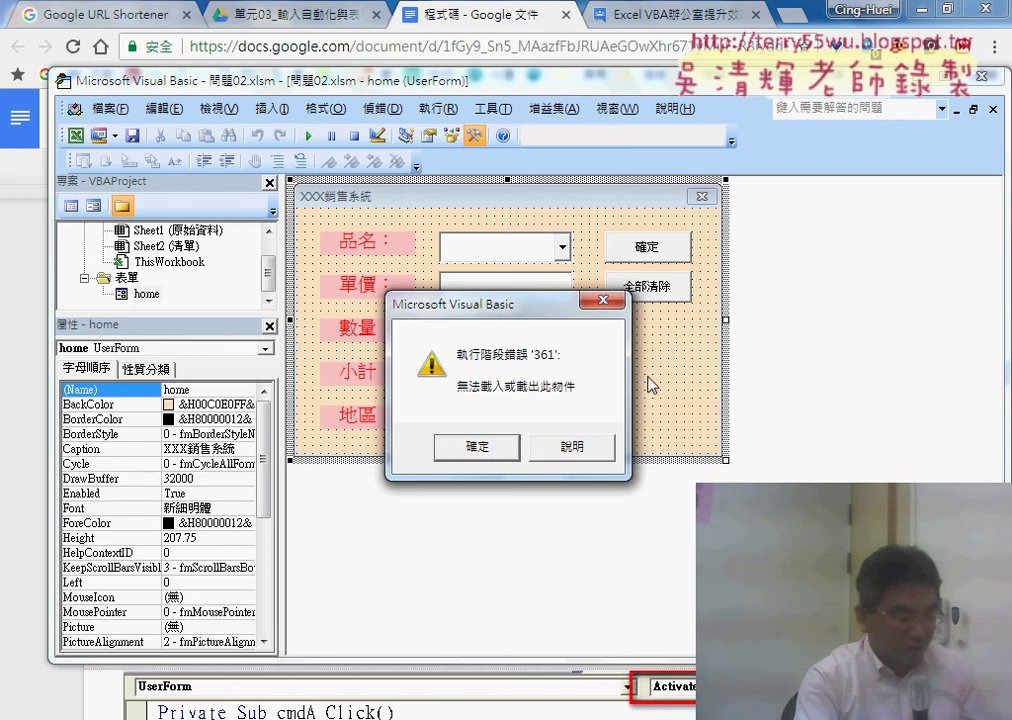
left_click(478, 446)
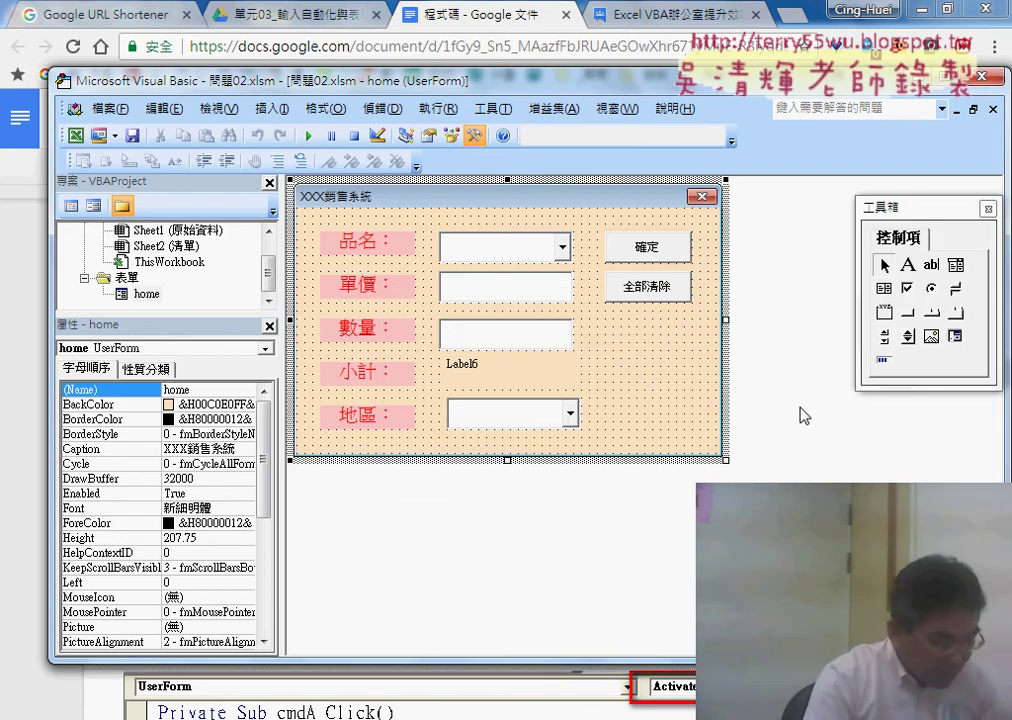
left_click(309, 136)
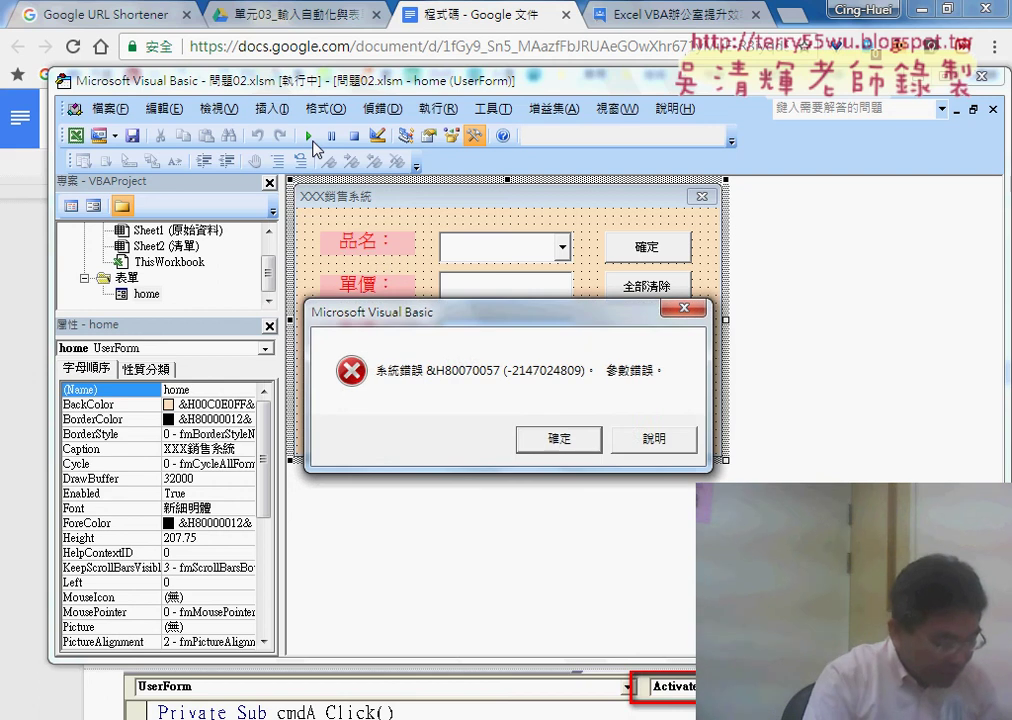
left_click(561, 443)
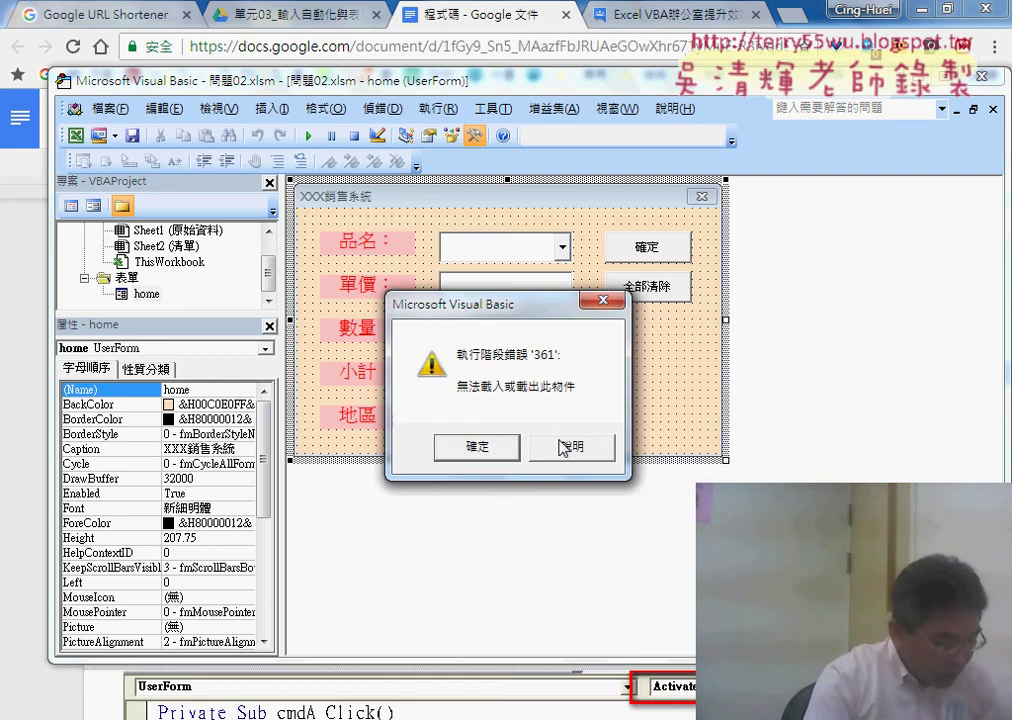
left_click(501, 447)
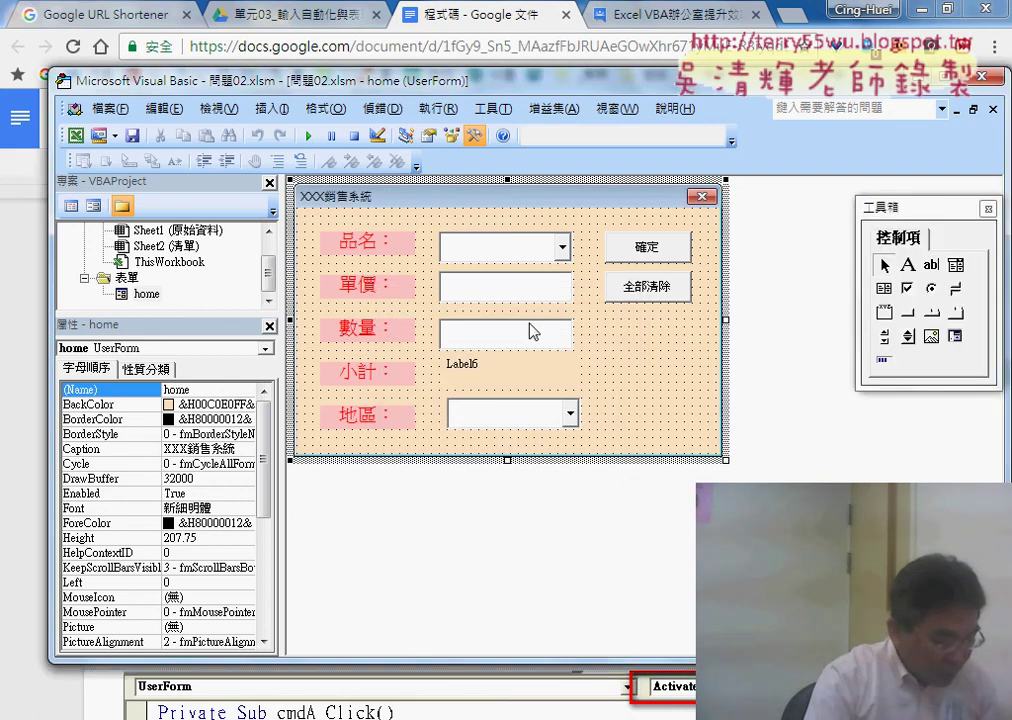
left_click(309, 137)
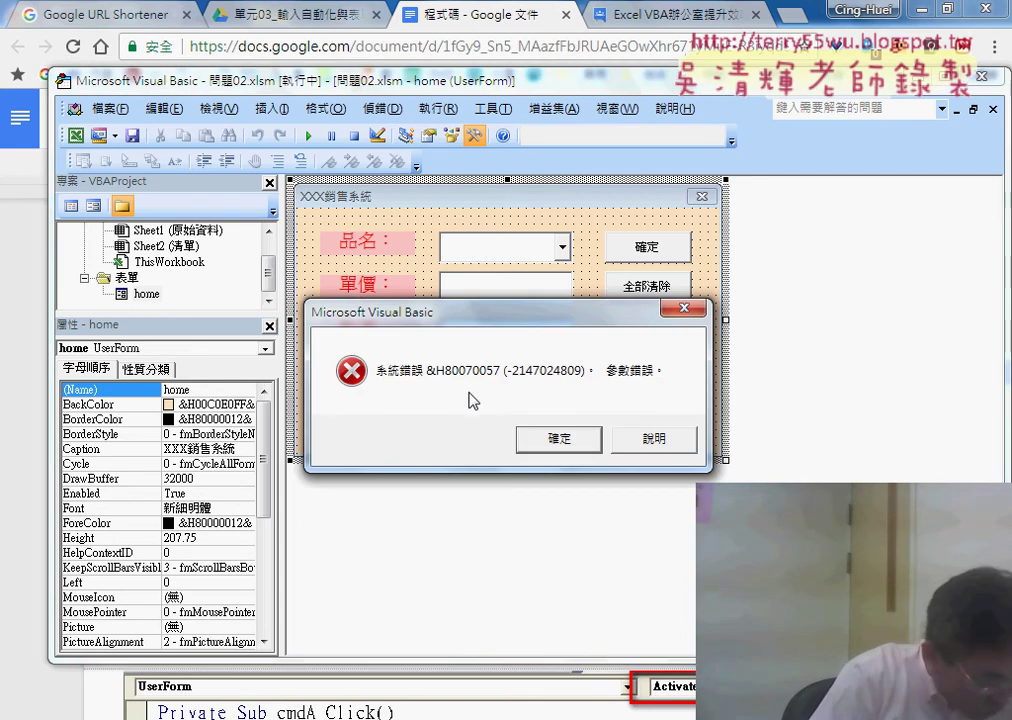
left_click(563, 443)
left_click(477, 448)
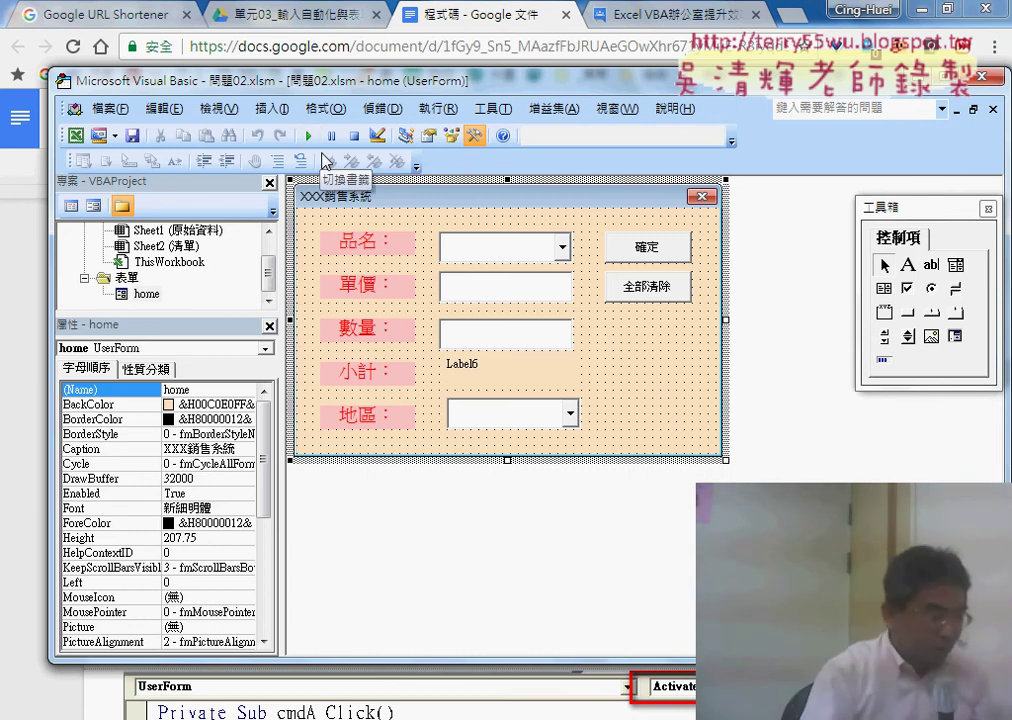
scroll(268, 258, "up", 2)
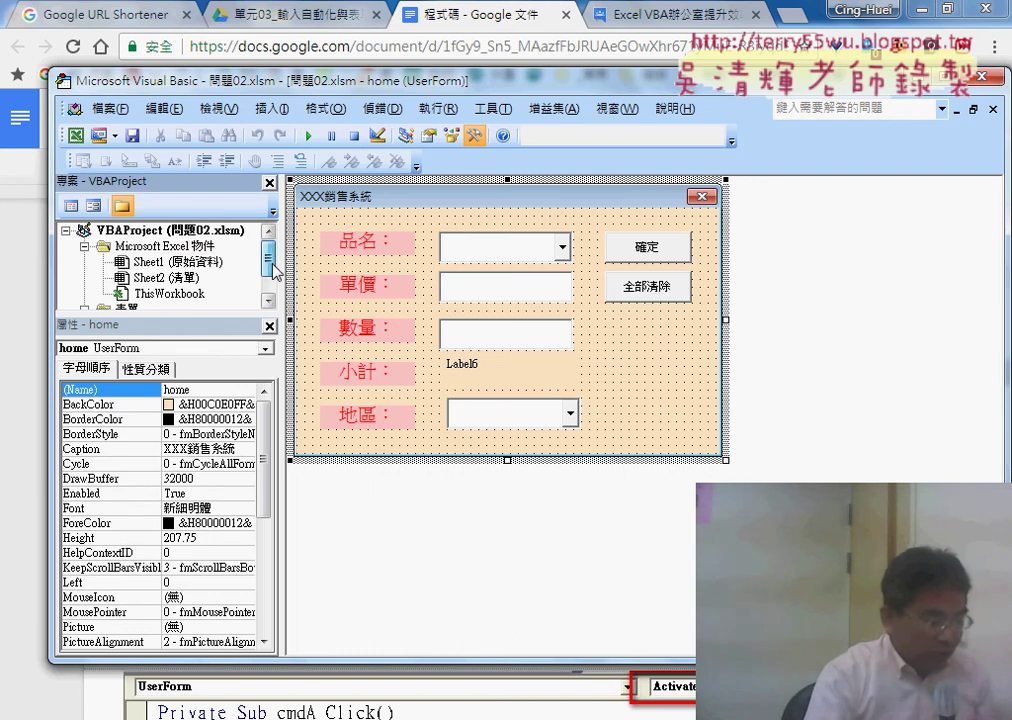
- Try inserting an item into the Excel objects folder, then restart Excel after it crashes
left_click(168, 255)
right_click(168, 255)
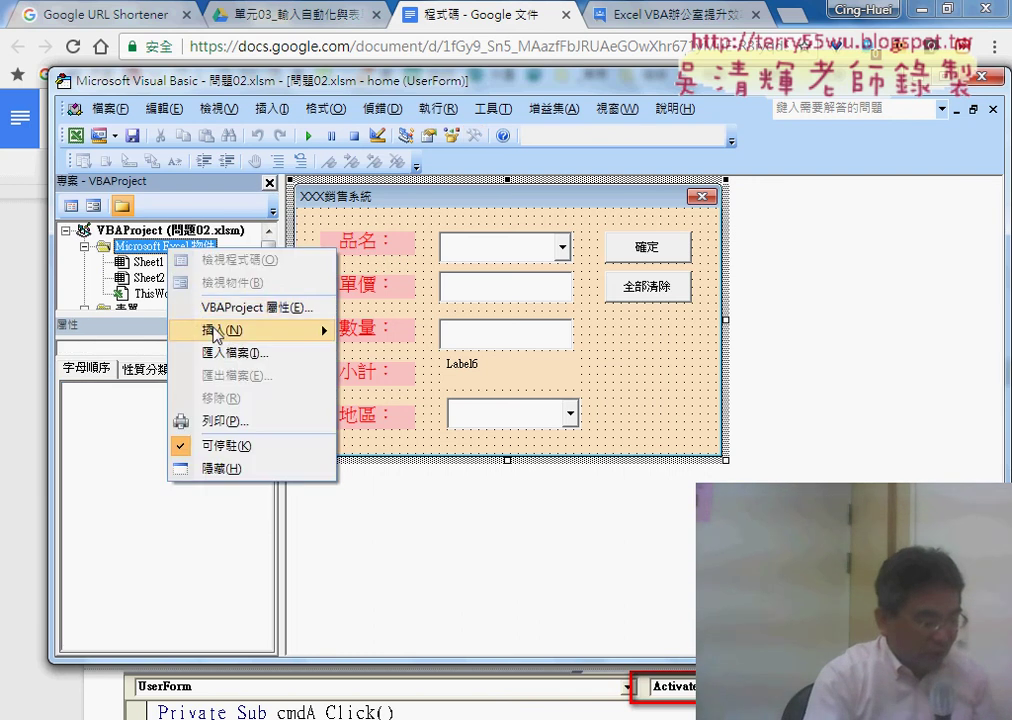
left_click(385, 367)
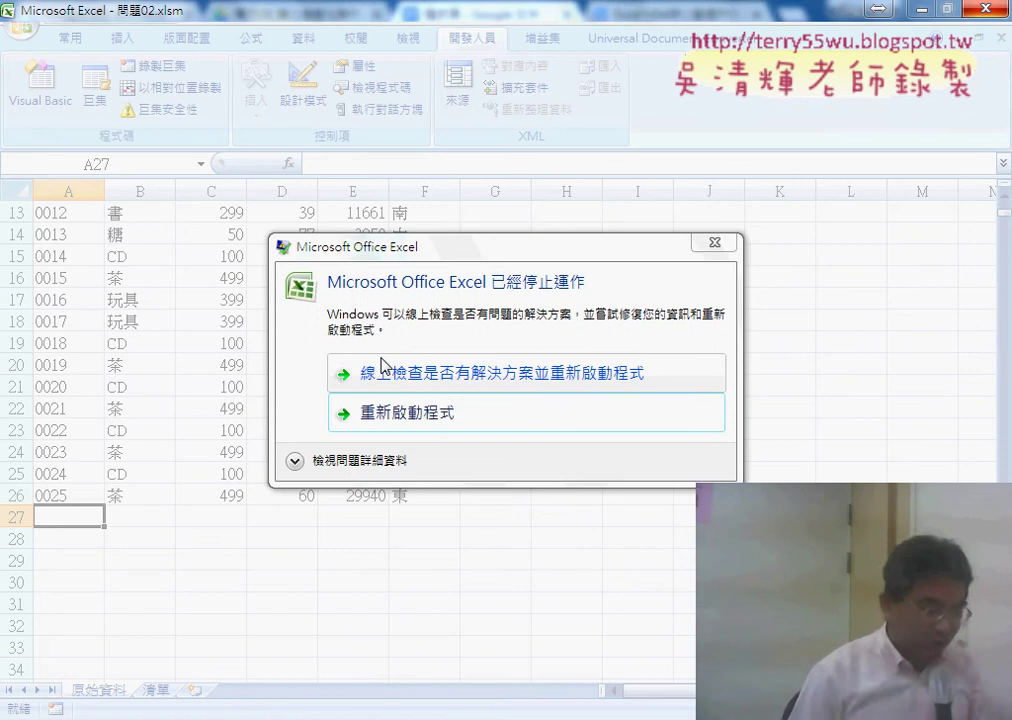
left_click(381, 366)
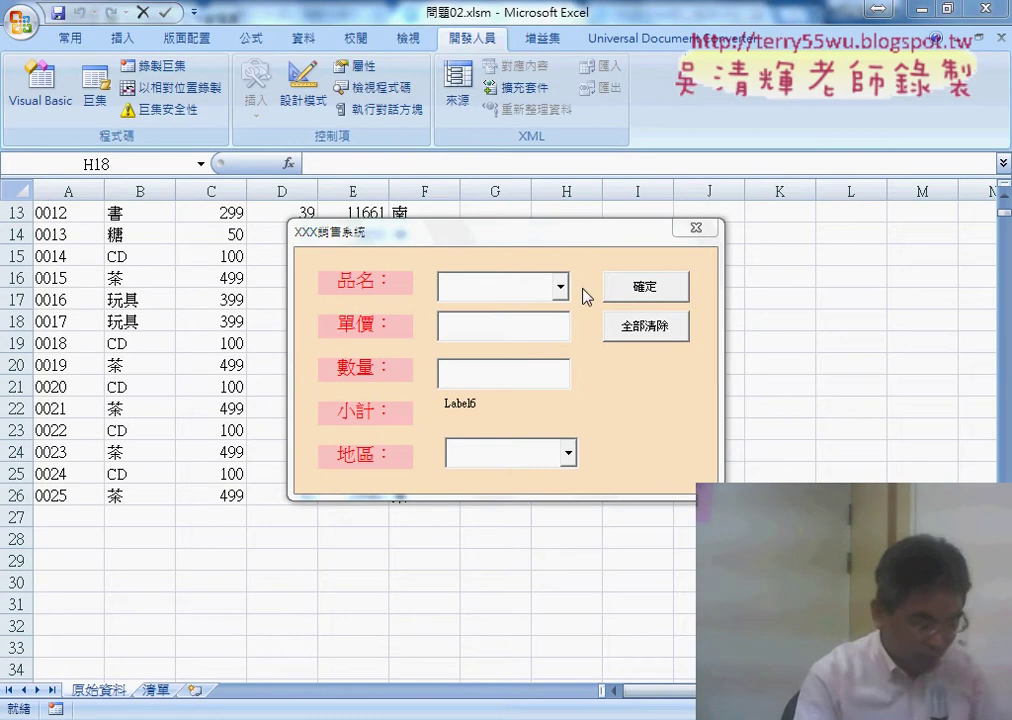
- Close the running sales form, run it again over the worksheet, and close it
left_click(700, 229)
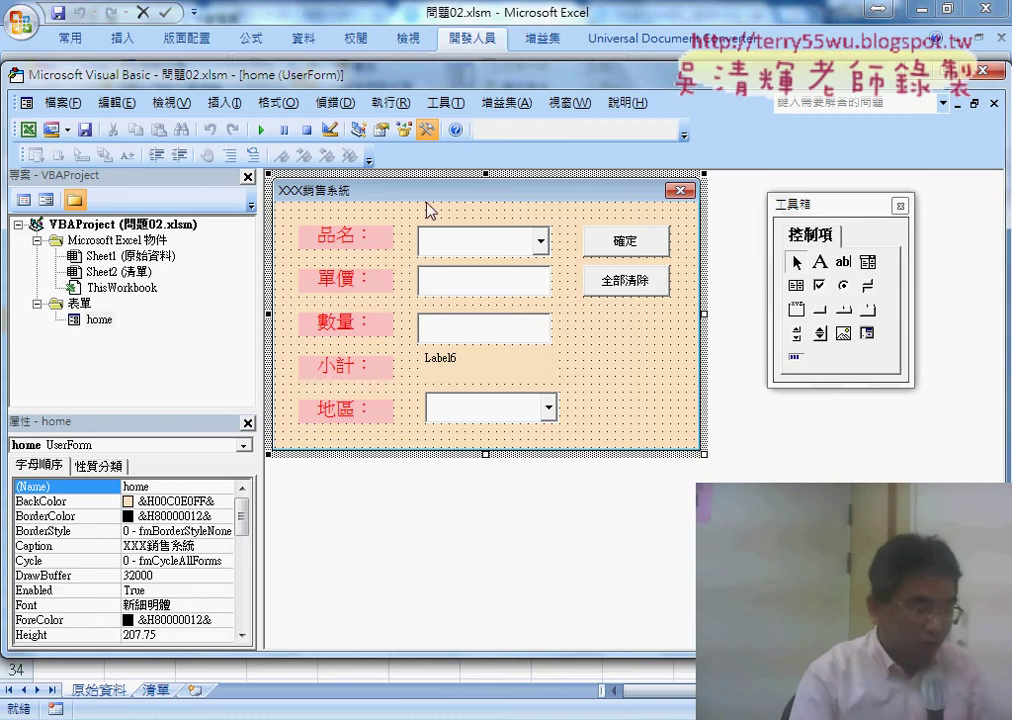
left_click(264, 132)
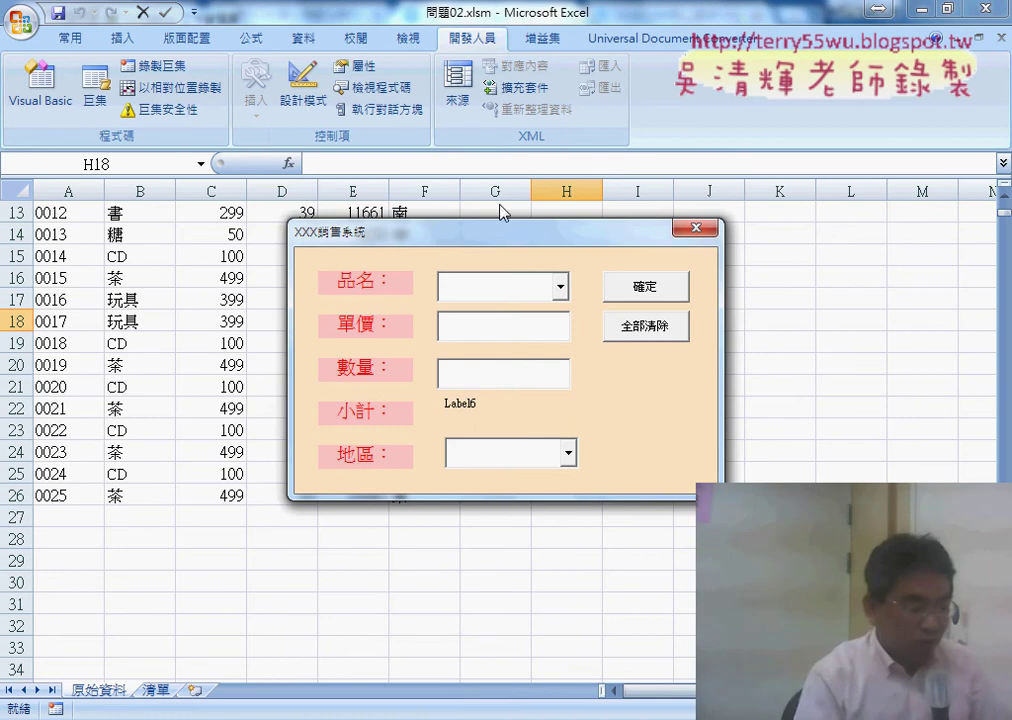
left_click(695, 228)
- Add Module1 to the project with a new procedure named 啟動表單
right_click(130, 280)
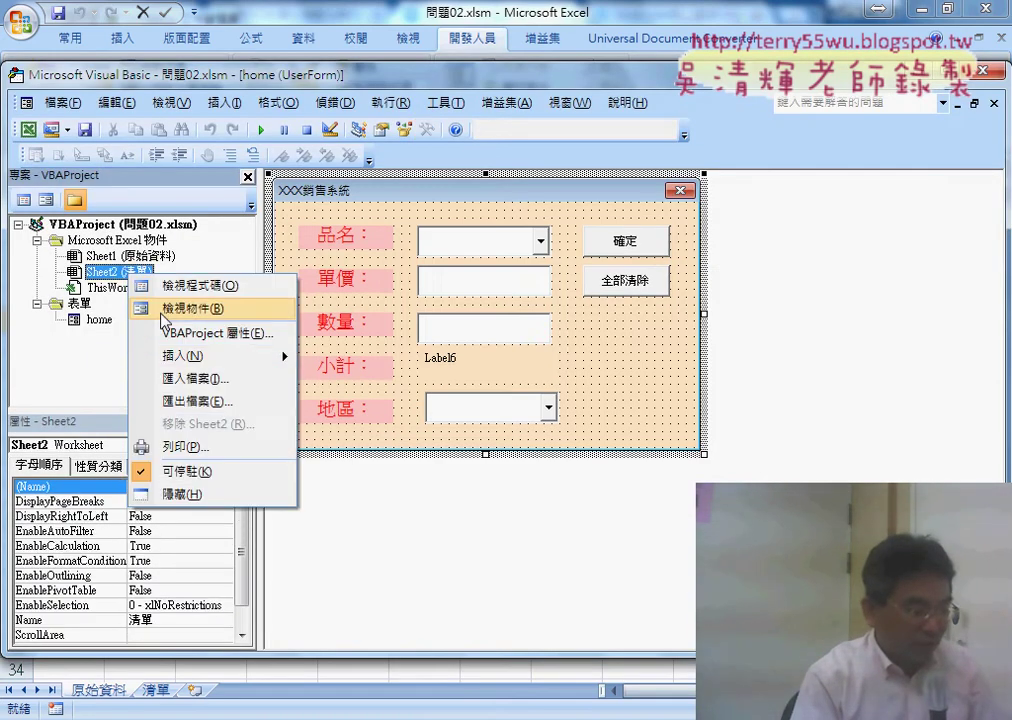
left_click(337, 383)
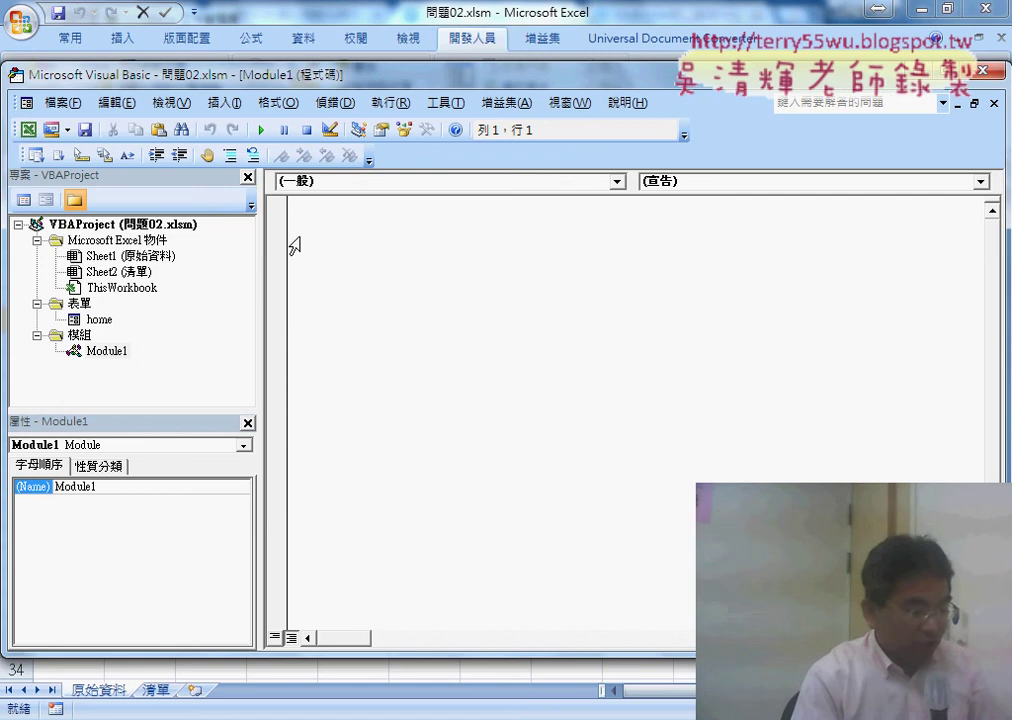
left_click(222, 102)
left_click(245, 127)
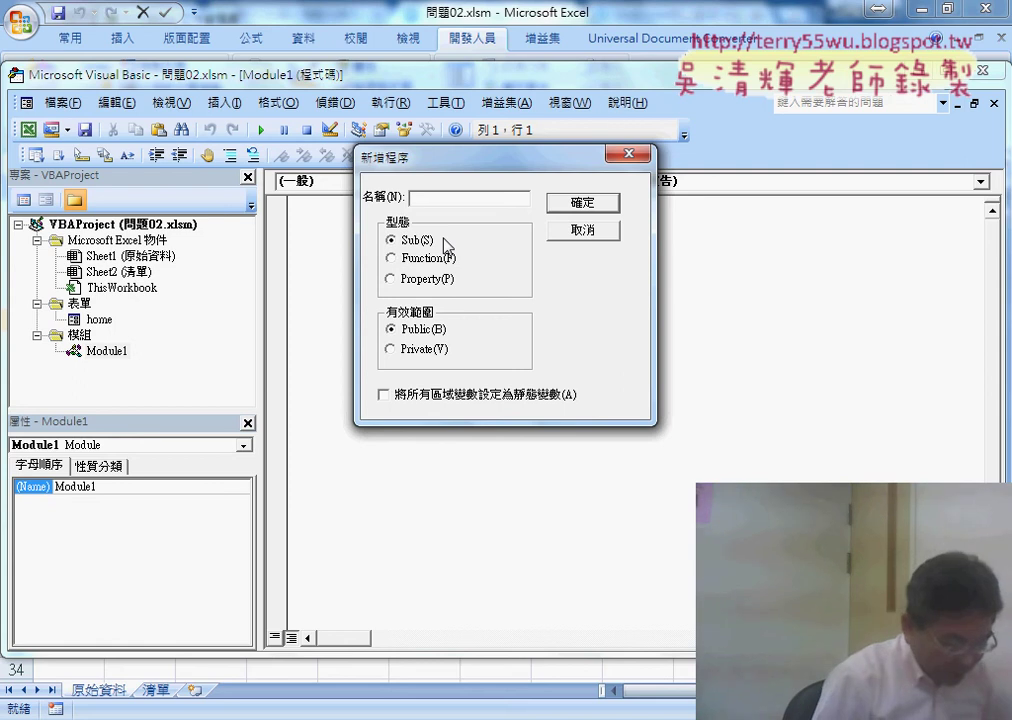
type("起")
type("動")
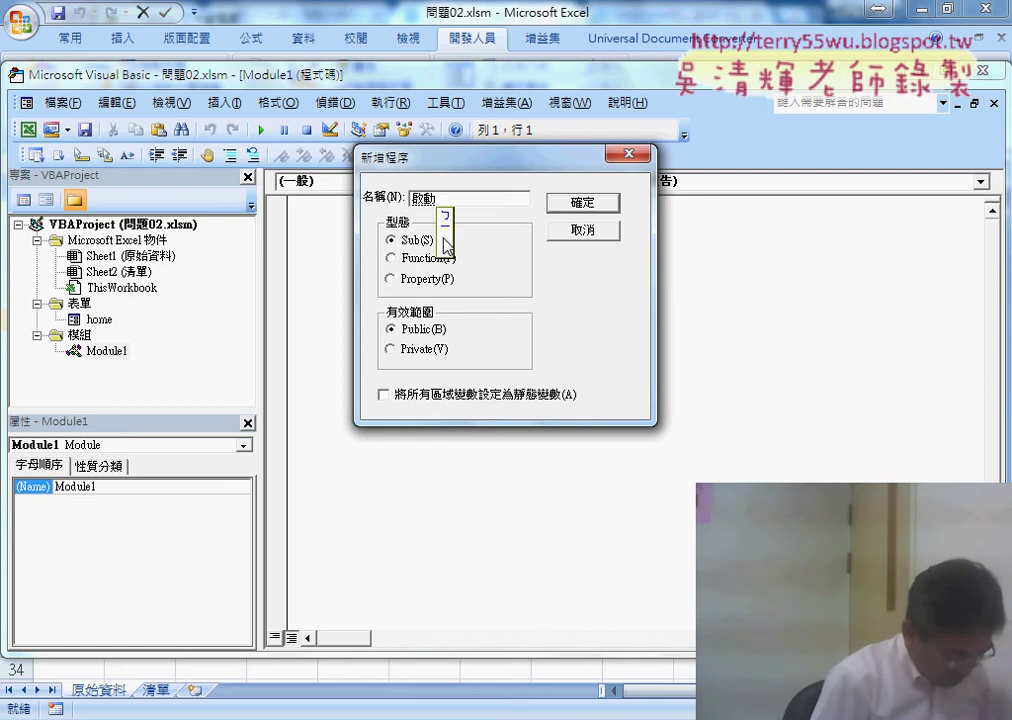
type("表單")
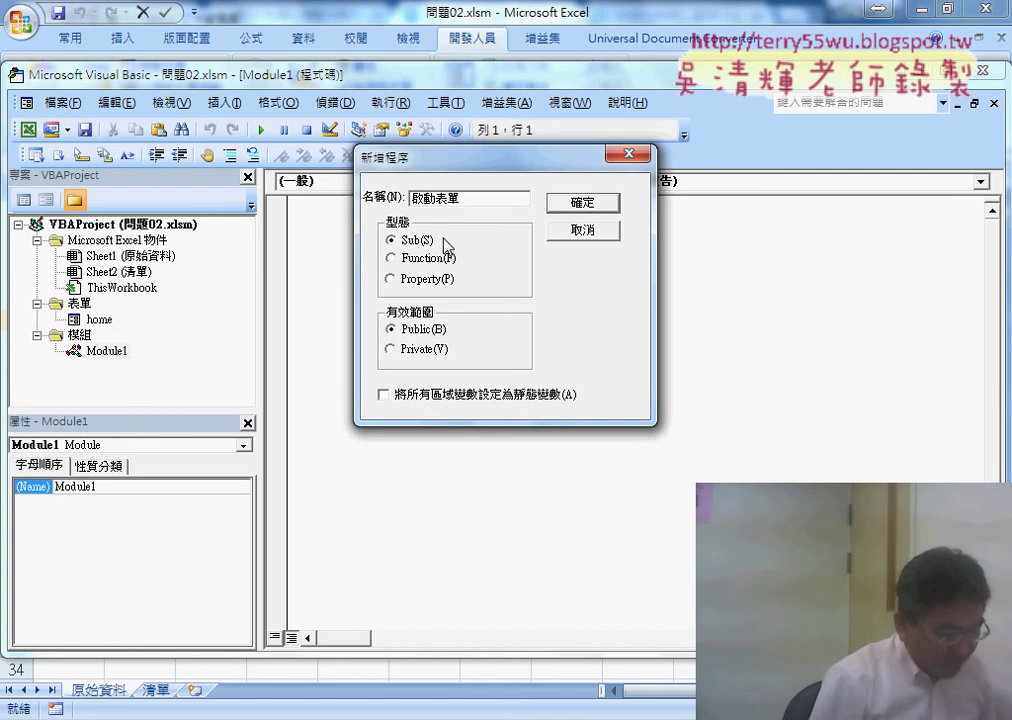
key("Return")
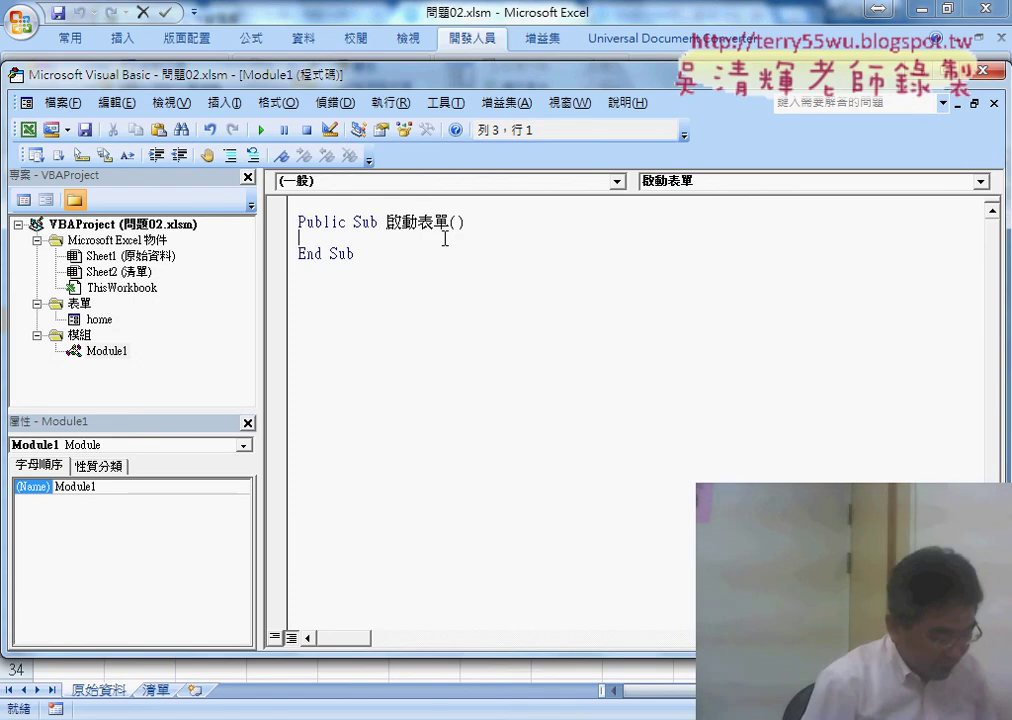
- Write home.Show inside the 啟動表單 Sub
key("Tab")
type("ho")
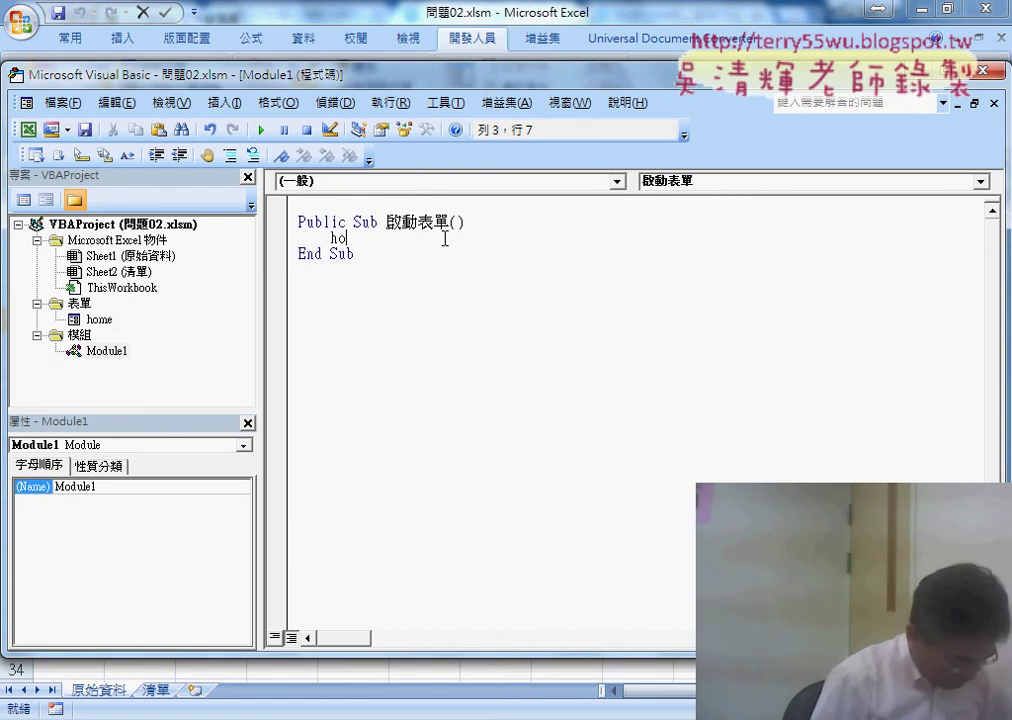
type("me.")
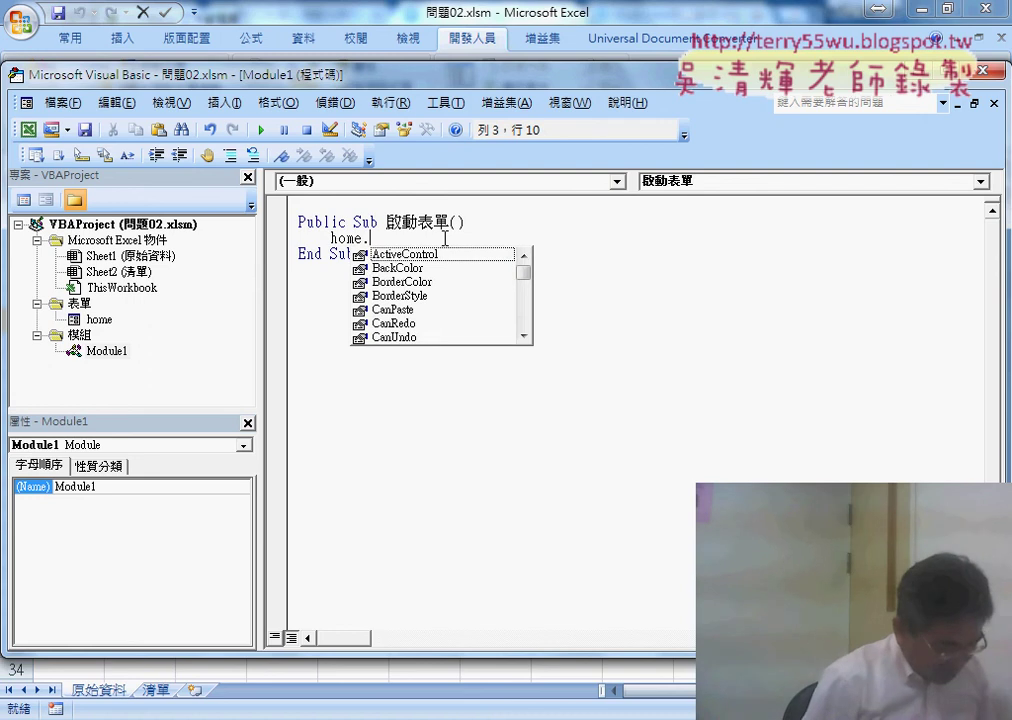
type("show")
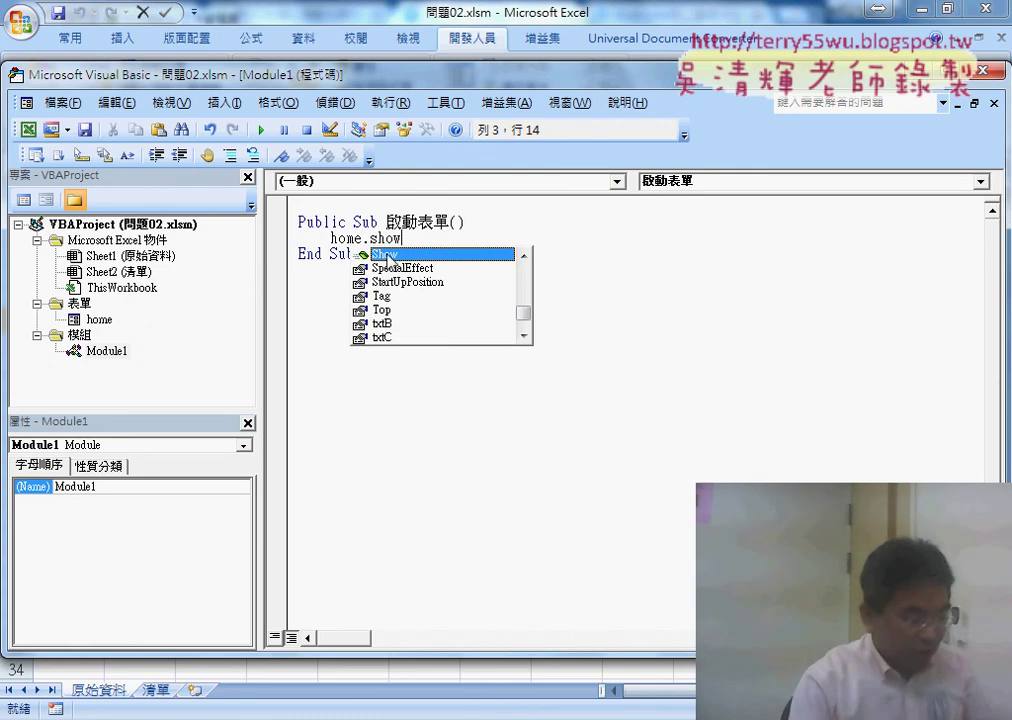
key("Tab")
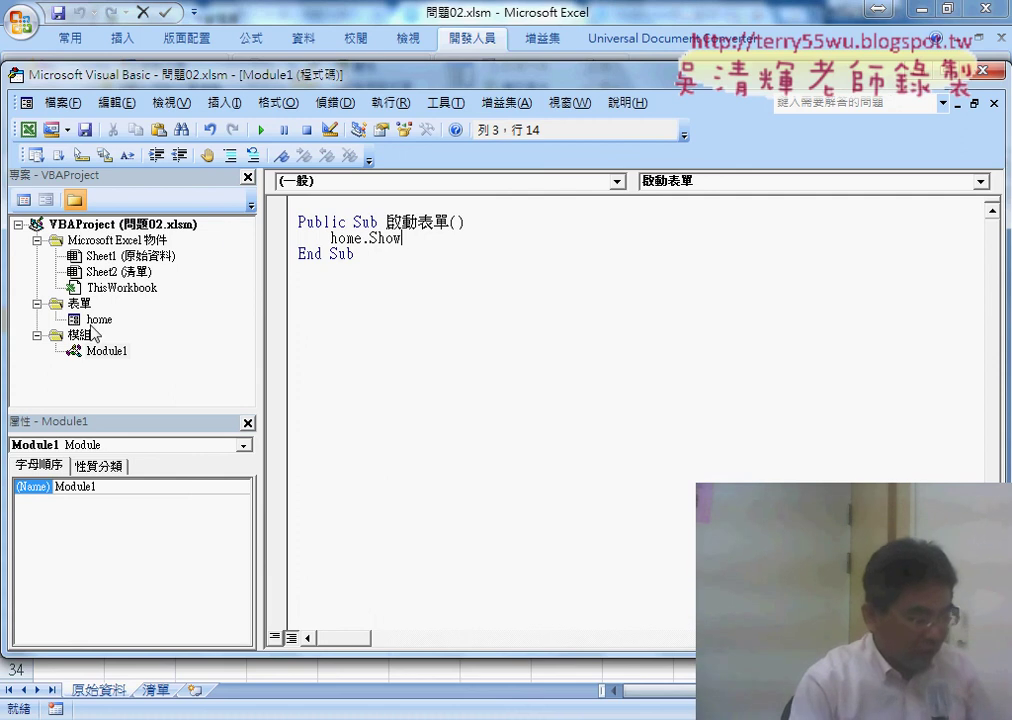
- Select cell G2 on the sheet, pick home in the project, then Alt+F11 back to the worksheet
left_click(634, 8)
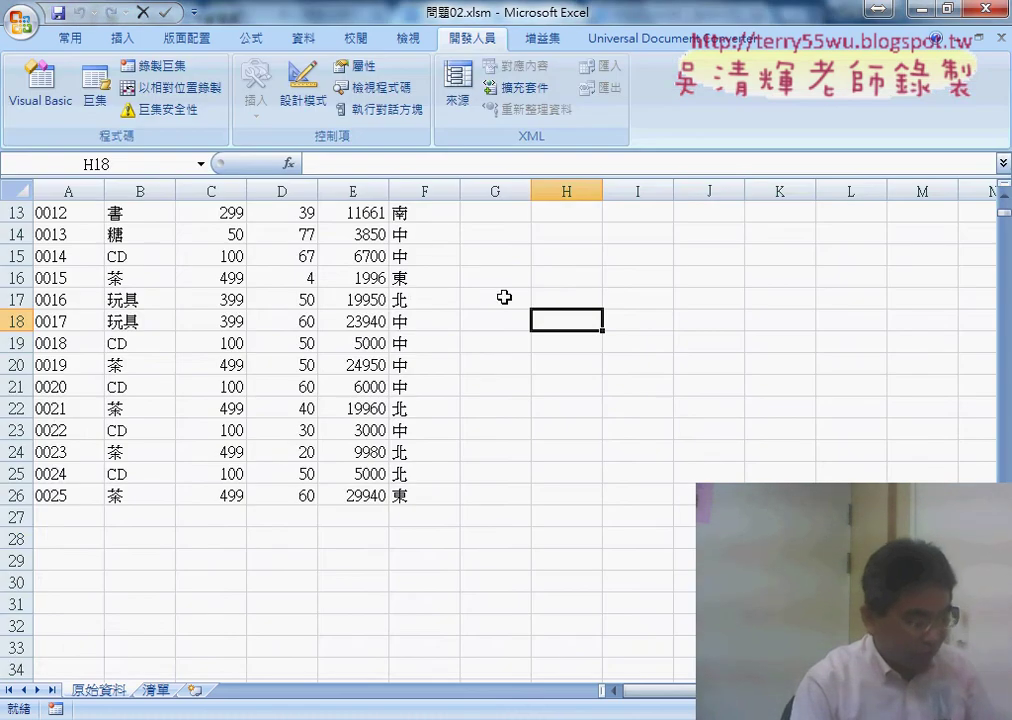
scroll(504, 297, "up", 4)
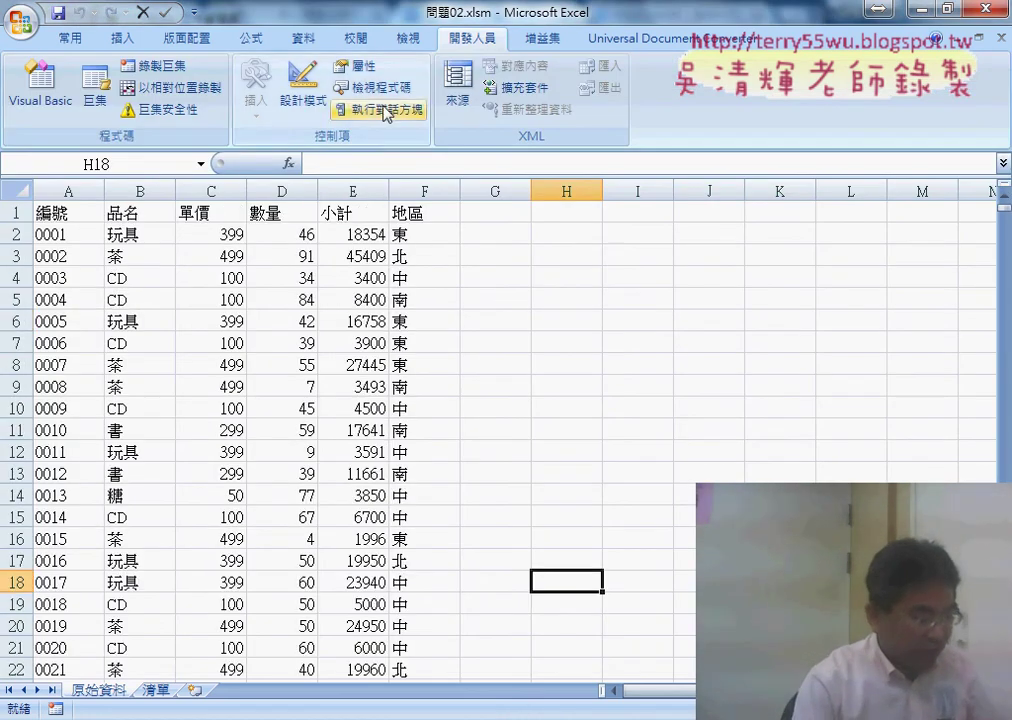
left_click(520, 238)
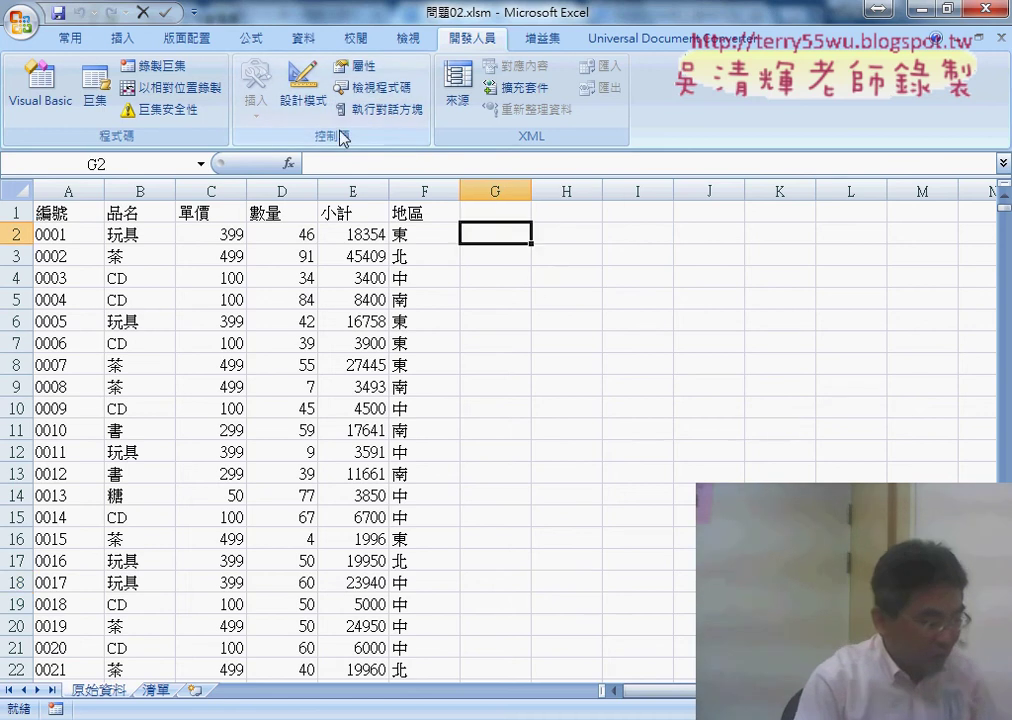
left_click(672, 575)
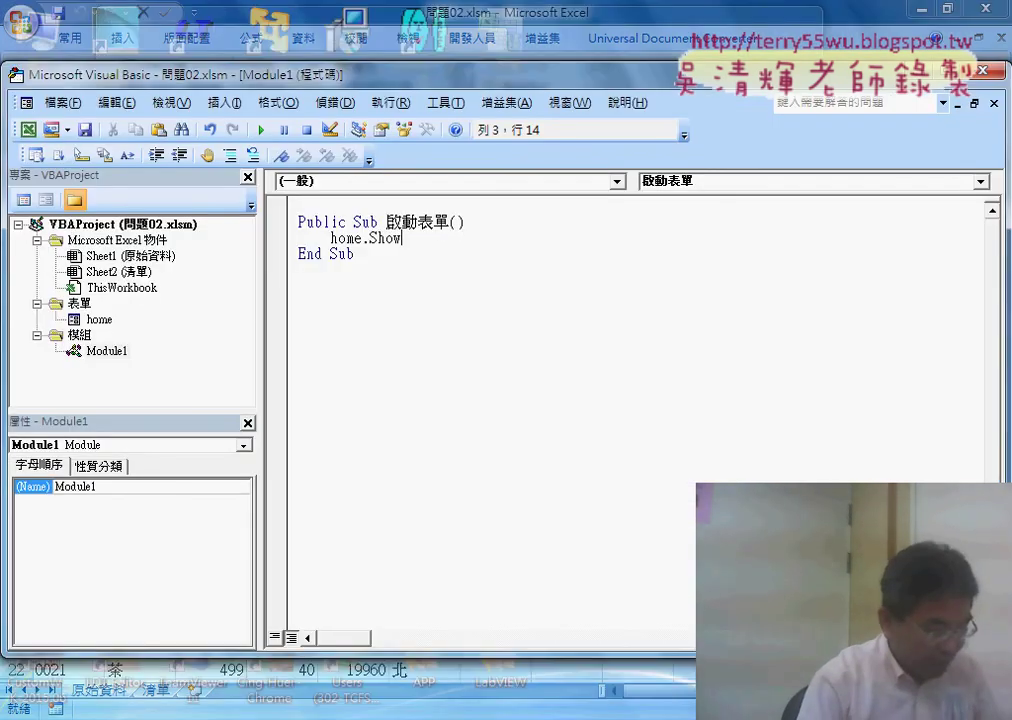
left_click(99, 319)
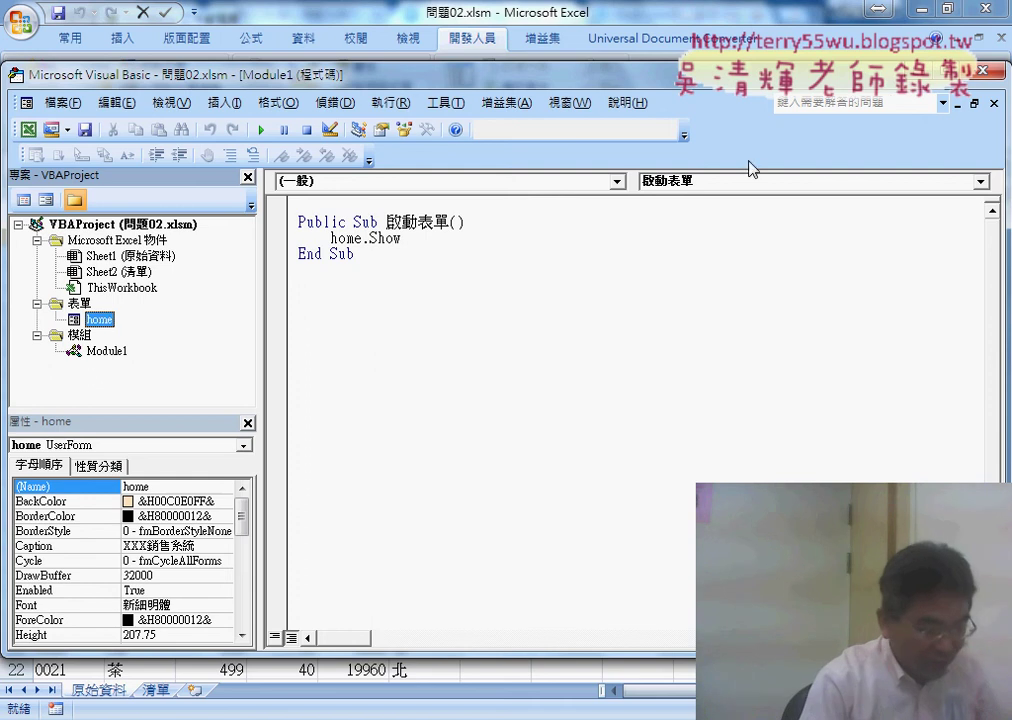
key("alt+F11")
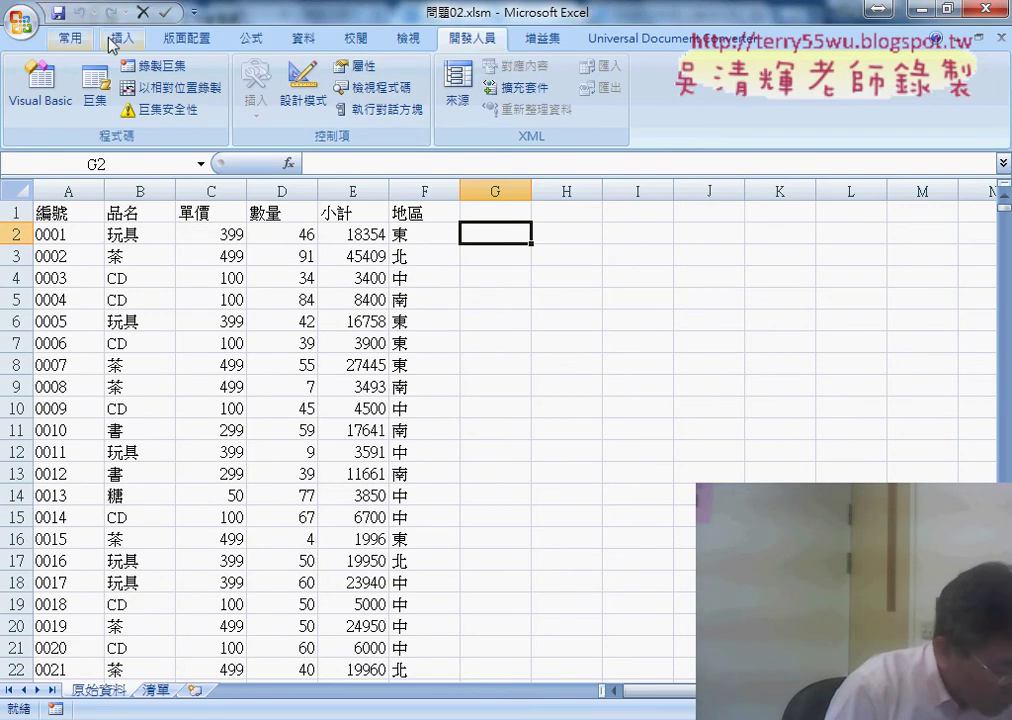
- Run 啟動表單 from the Macros list, close the form, and run it once more
left_click(96, 90)
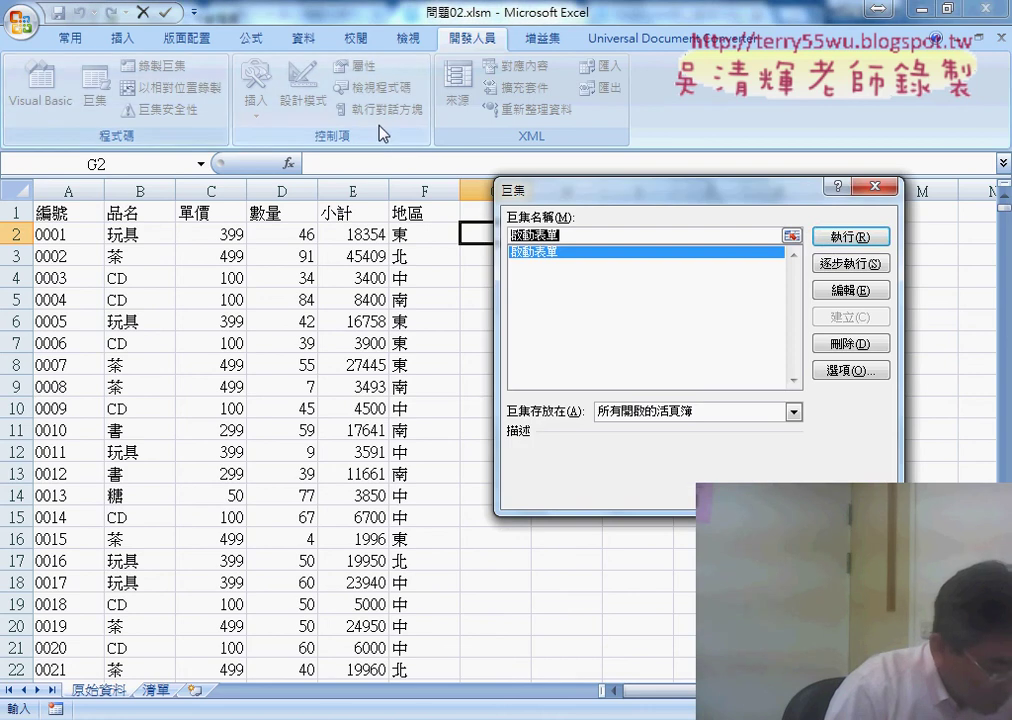
left_click(850, 237)
left_click(690, 231)
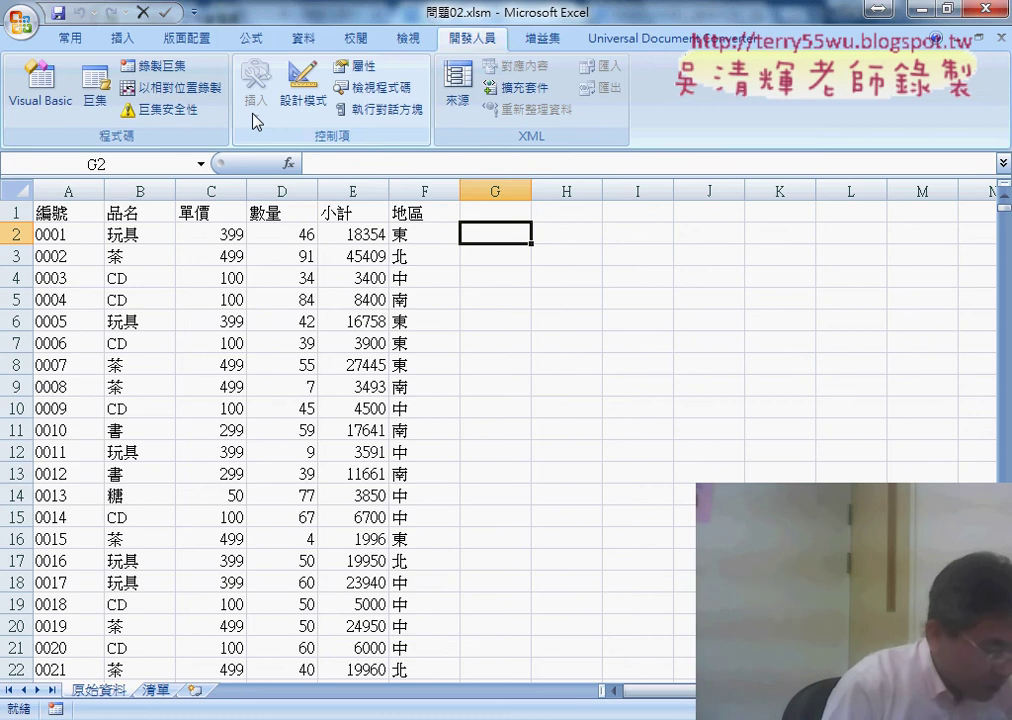
left_click(95, 88)
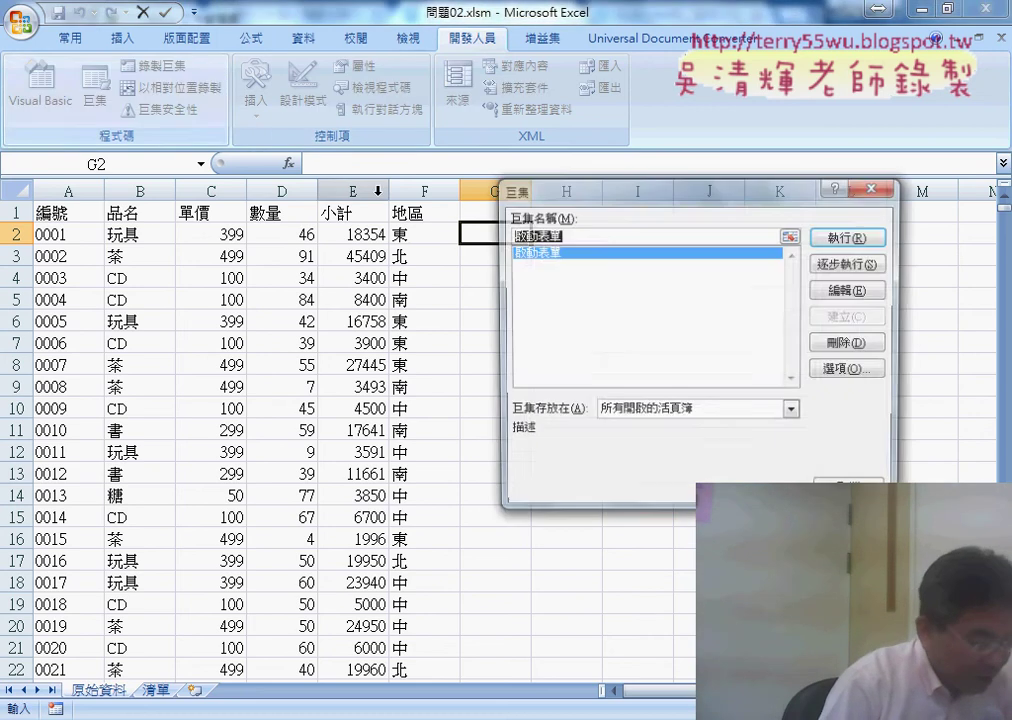
left_click(851, 236)
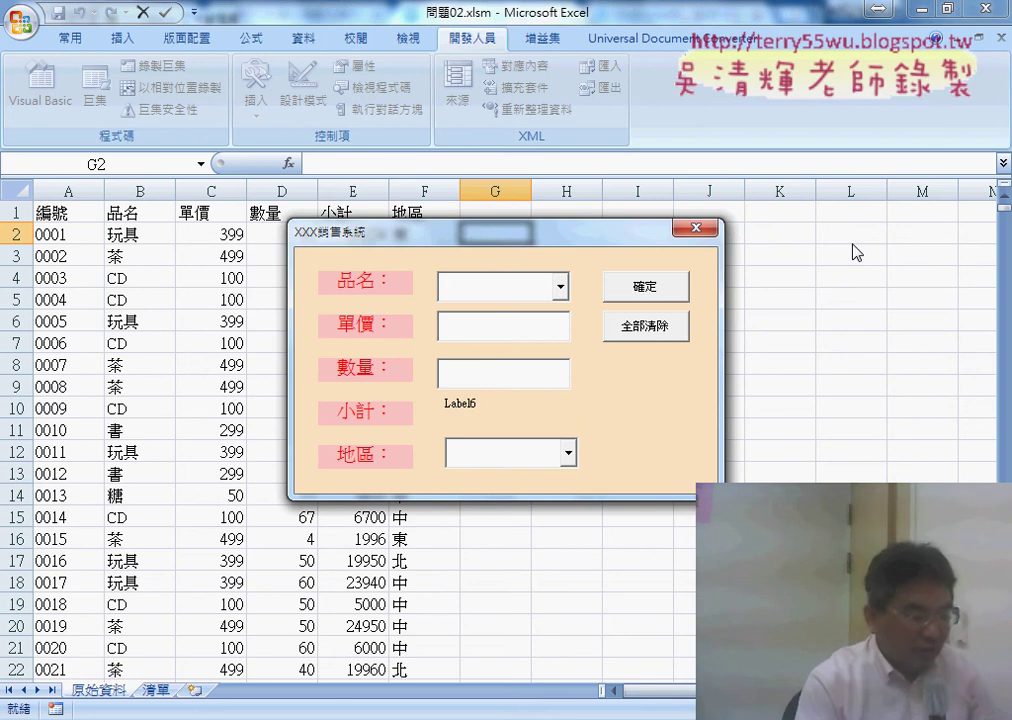
- Move the sales form aside and open the 品名 and 地區 lists to show they are empty
left_click_drag(604, 226, 622, 172)
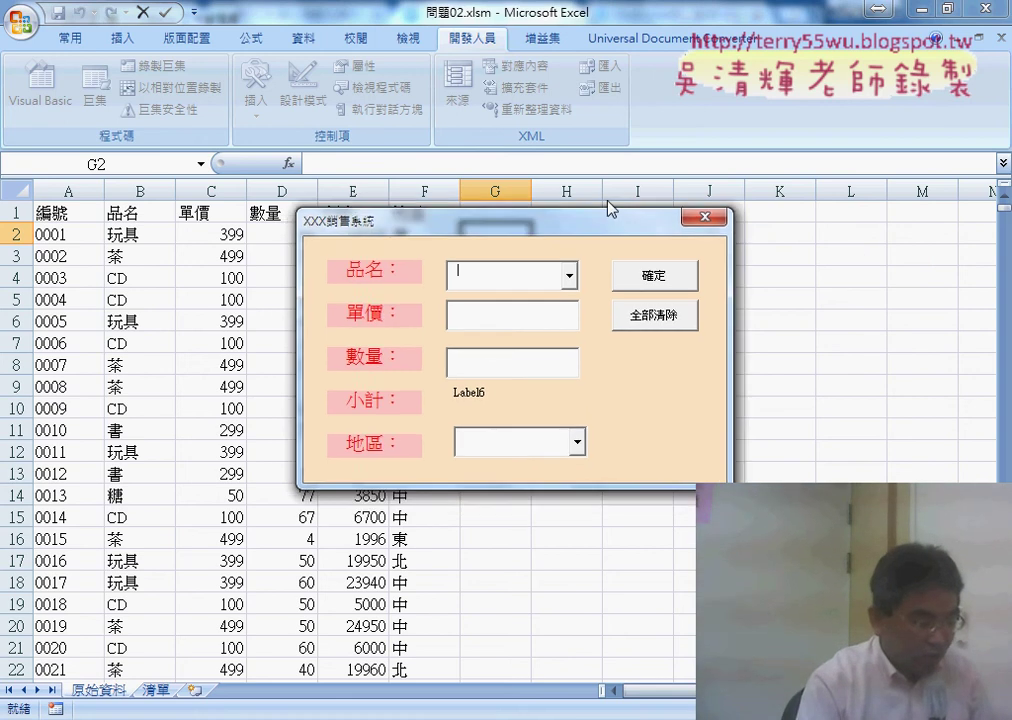
left_click(577, 240)
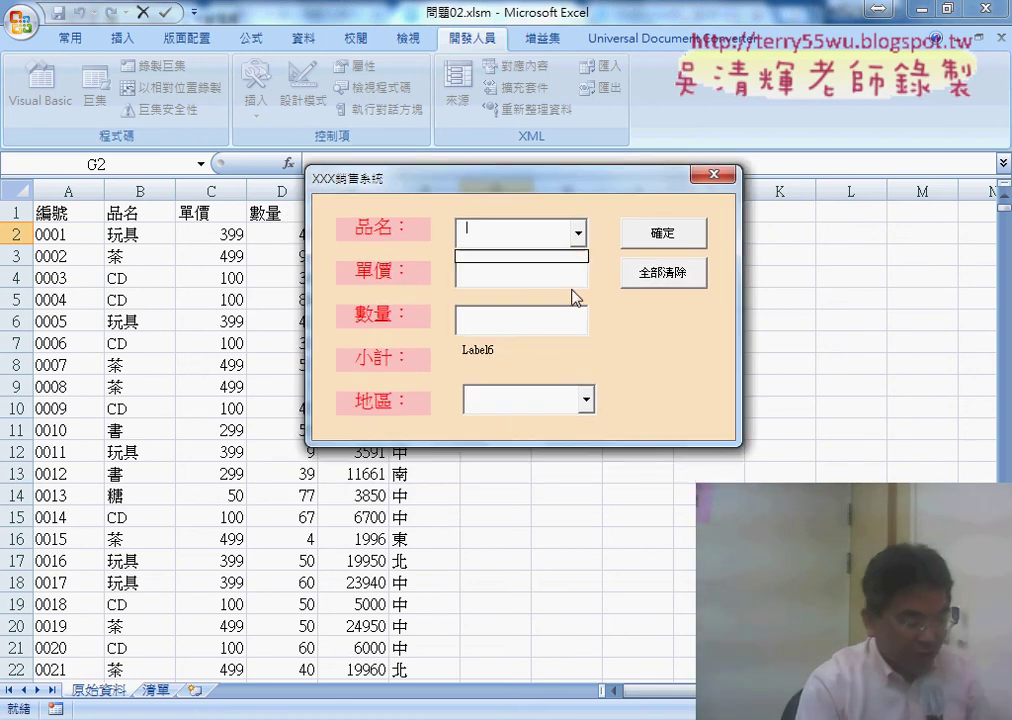
left_click(587, 402)
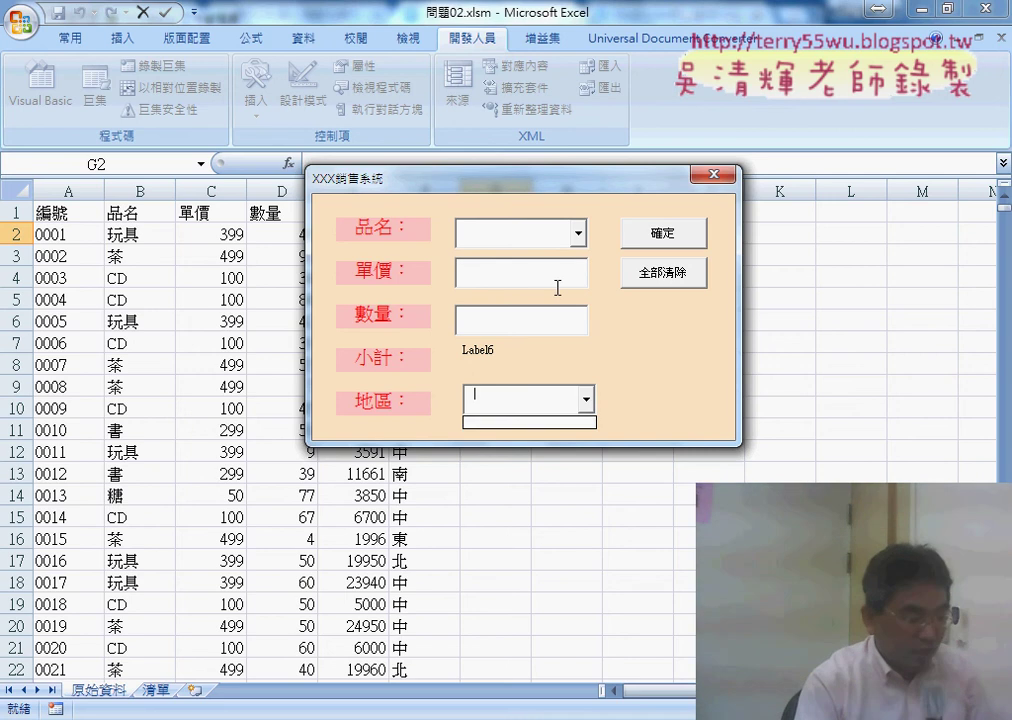
left_click_drag(450, 185, 548, 182)
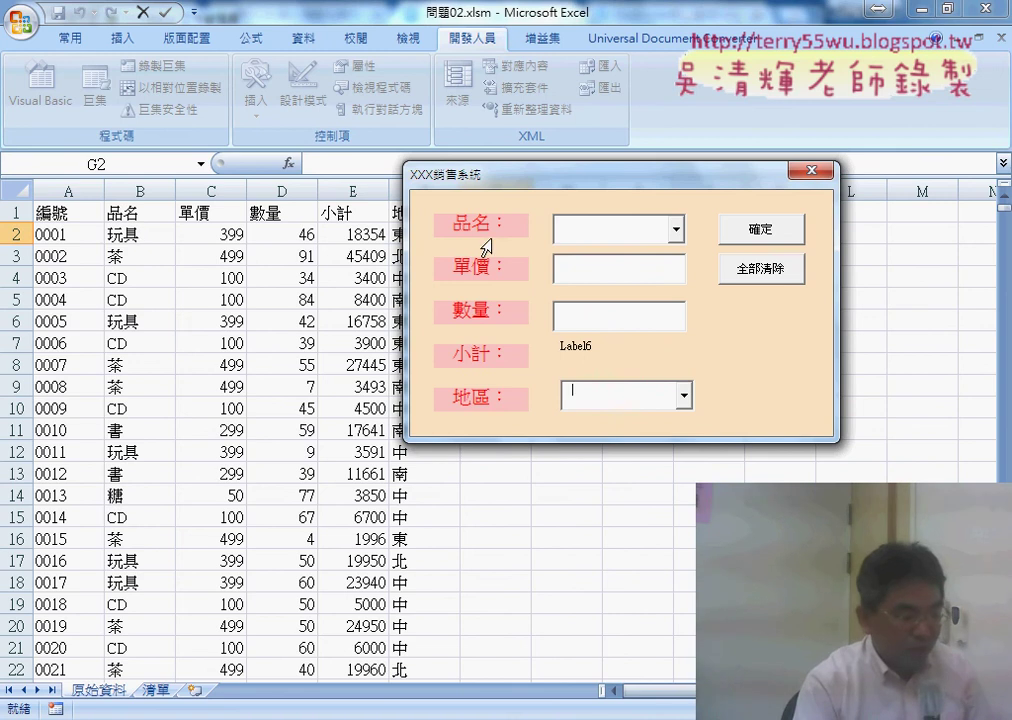
left_click(675, 232)
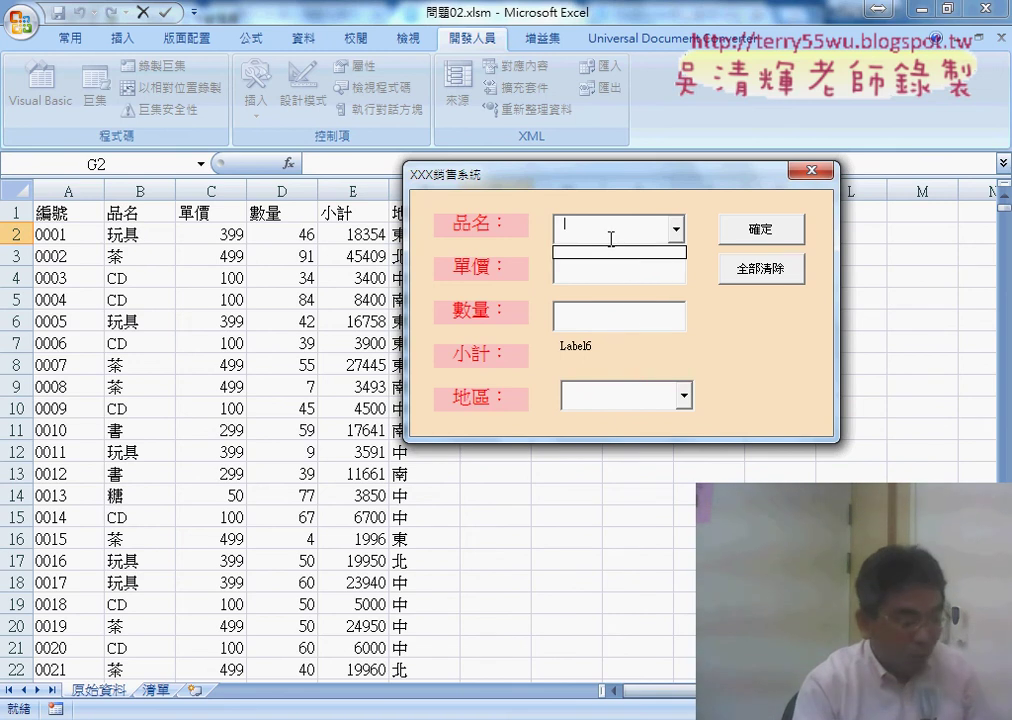
left_click(684, 396)
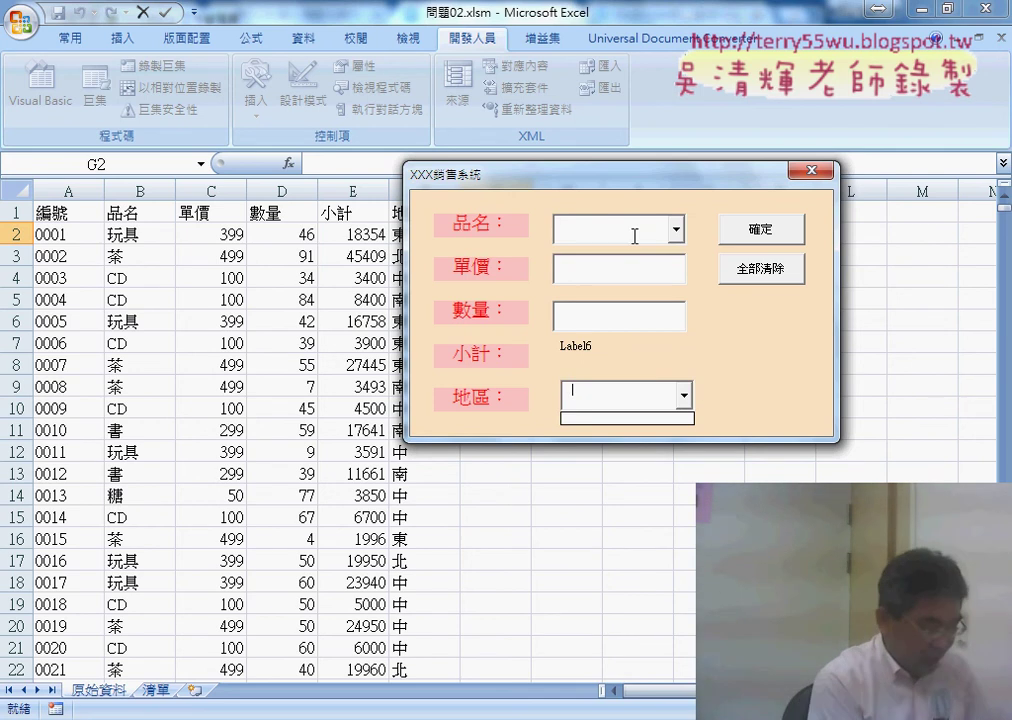
- Mark the two empty boxes with red annotations, then close the form and reopen Visual Basic
left_click_drag(668, 248, 645, 250)
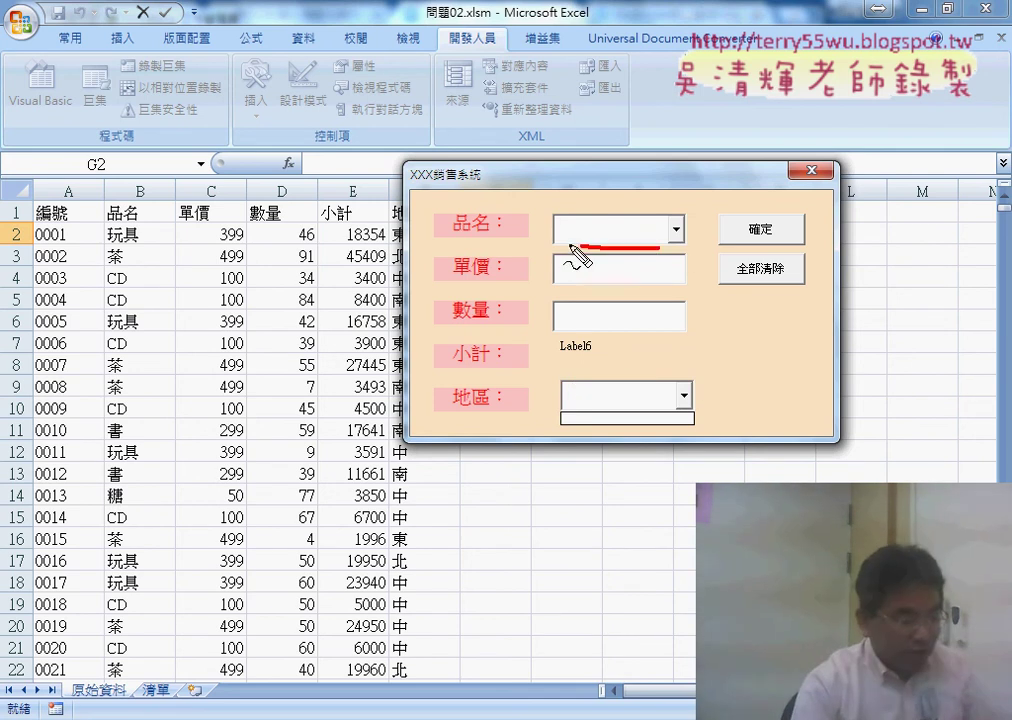
left_click_drag(682, 385, 682, 388)
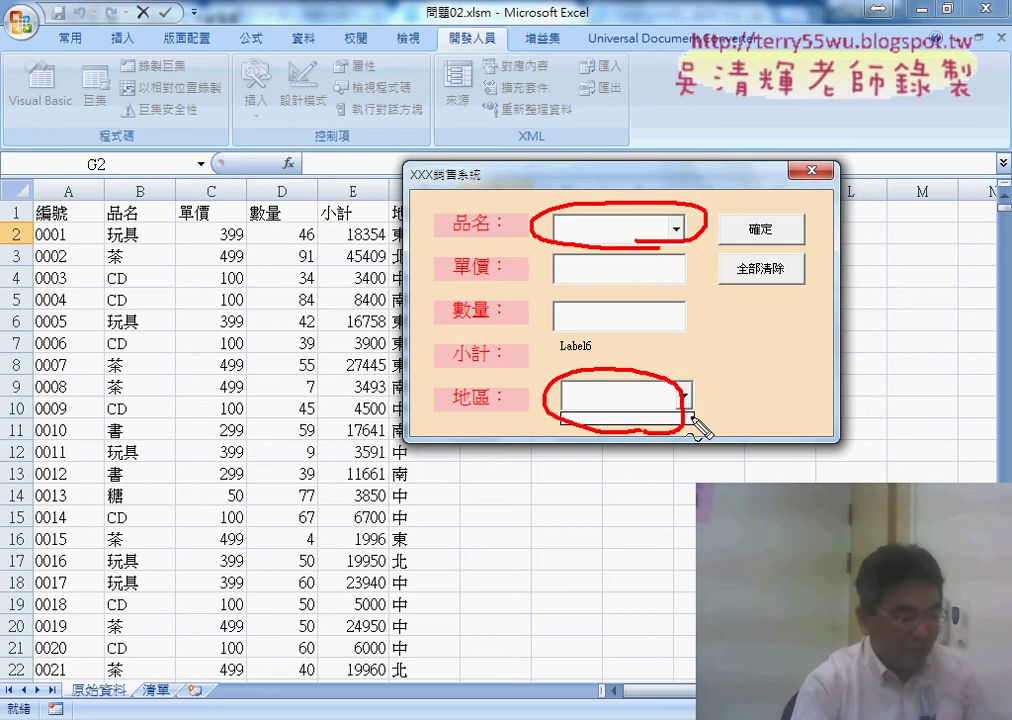
mouse_move(820, 450)
left_mouse_down()
mouse_move(684, 403)
mouse_move(704, 410)
left_mouse_up()
left_click_drag(855, 346, 710, 240)
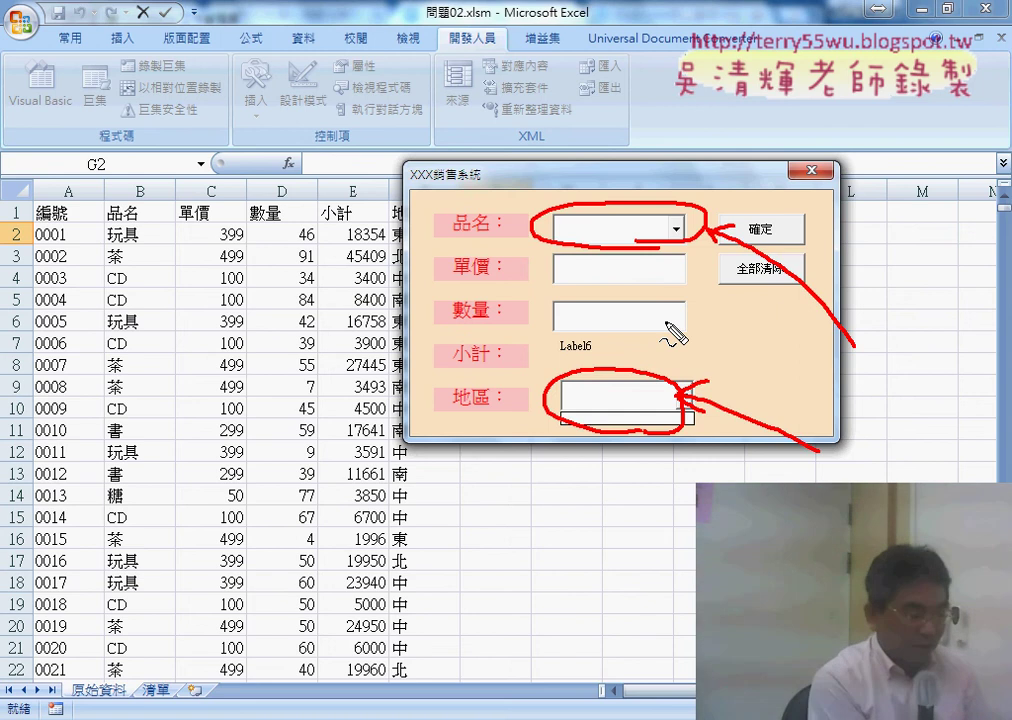
key("Escape")
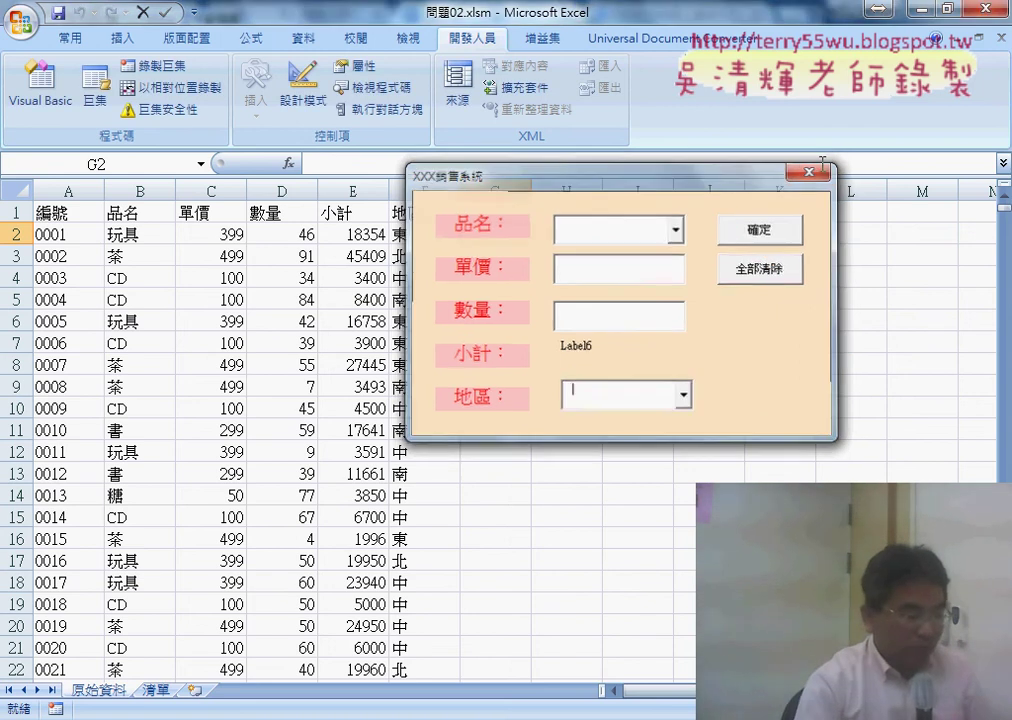
left_click(812, 170)
left_click(40, 85)
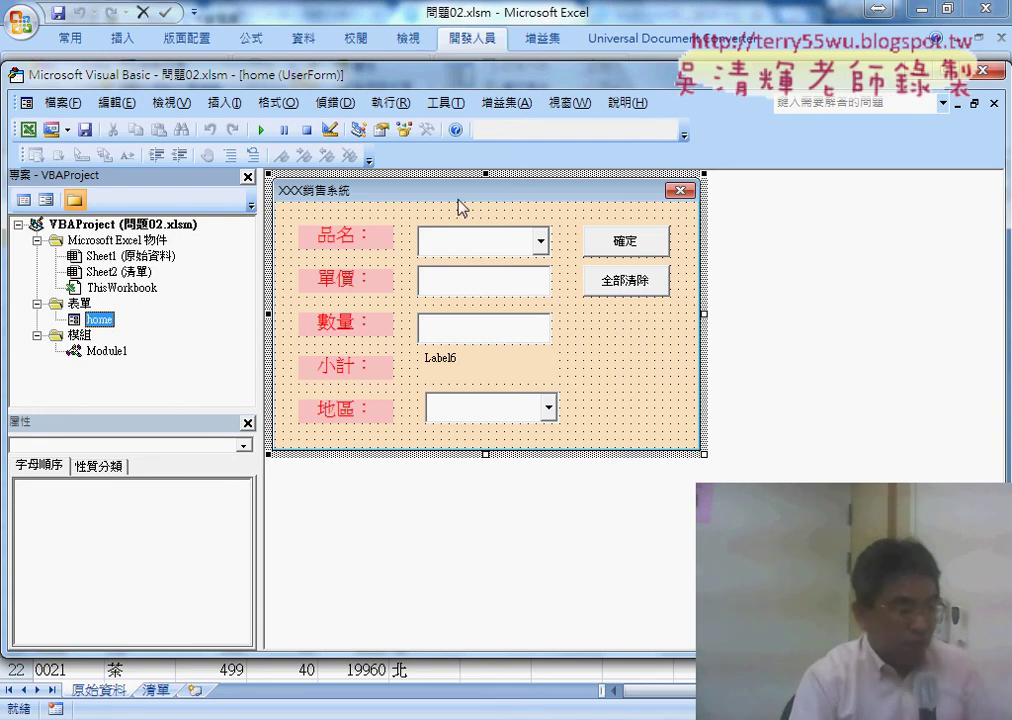
- Open the home form's code window with an empty UserForm_Click and drop down its event list
double_click(647, 362)
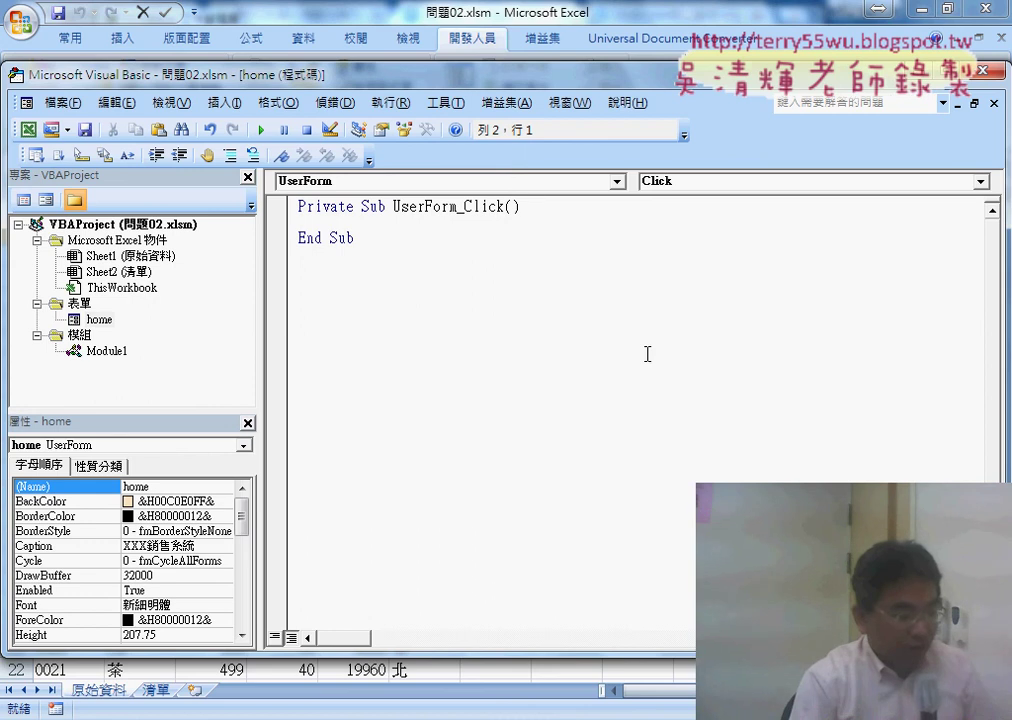
left_click(994, 103)
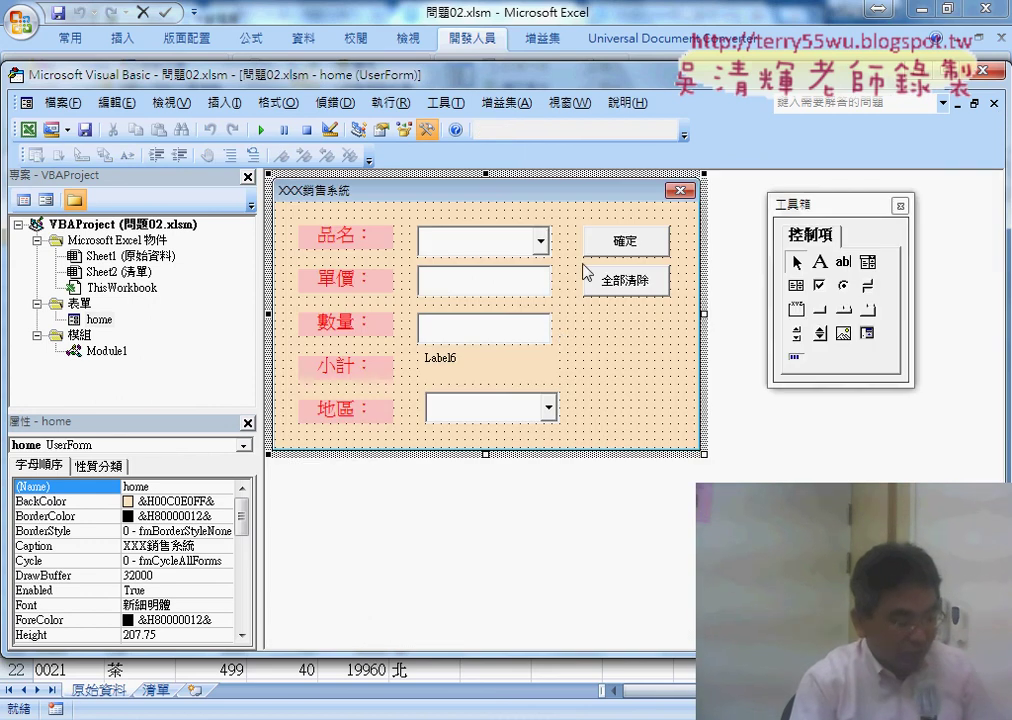
double_click(640, 365)
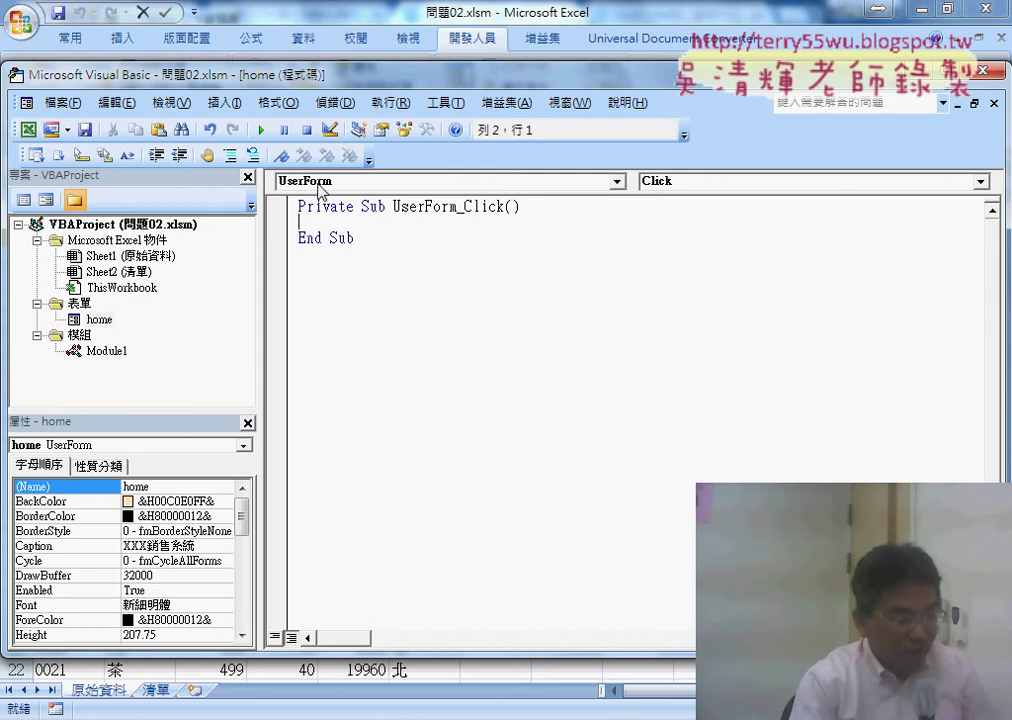
left_click(697, 185)
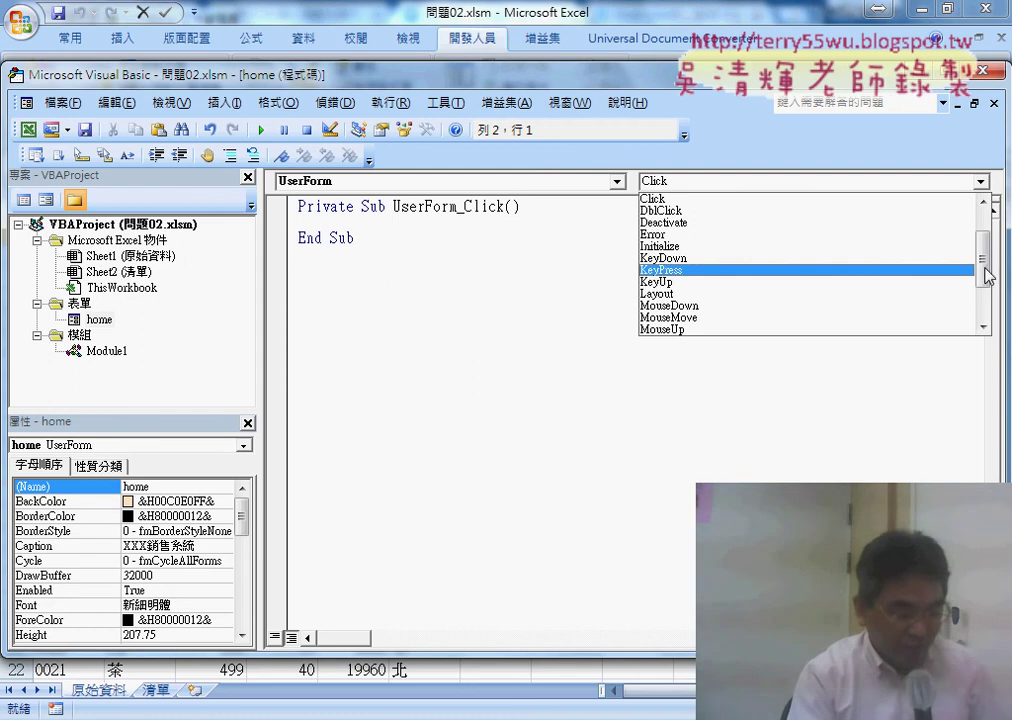
scroll(985, 266, "up", 2)
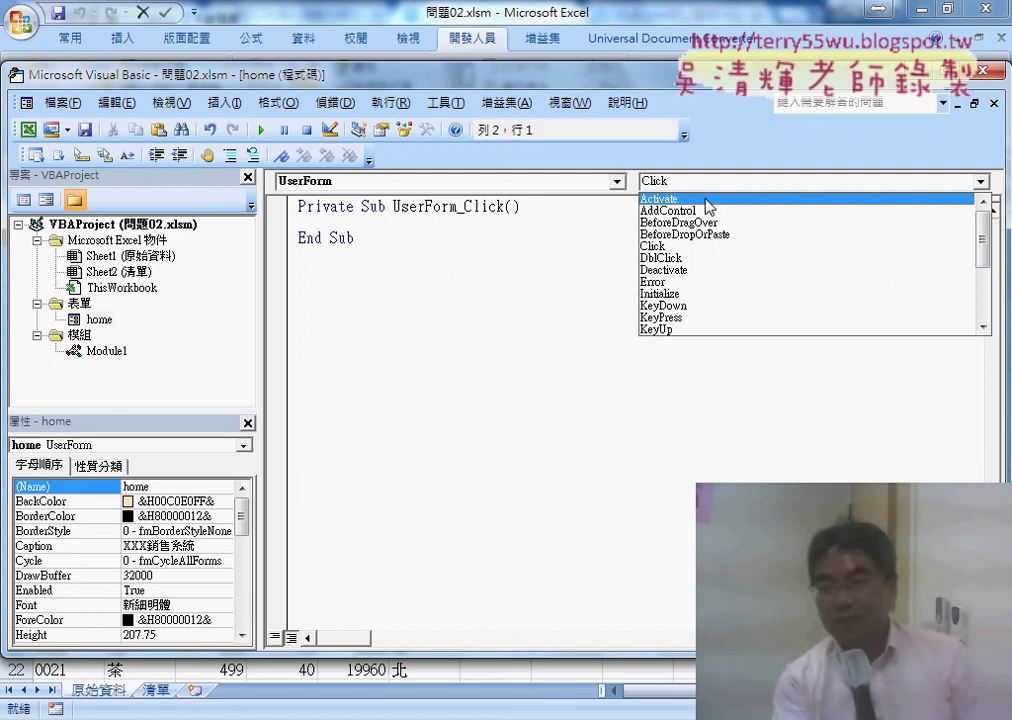
- Add UserForm_Initialize, delete UserForm_Click, indent the new body, and reopen the home form design
left_click(704, 296)
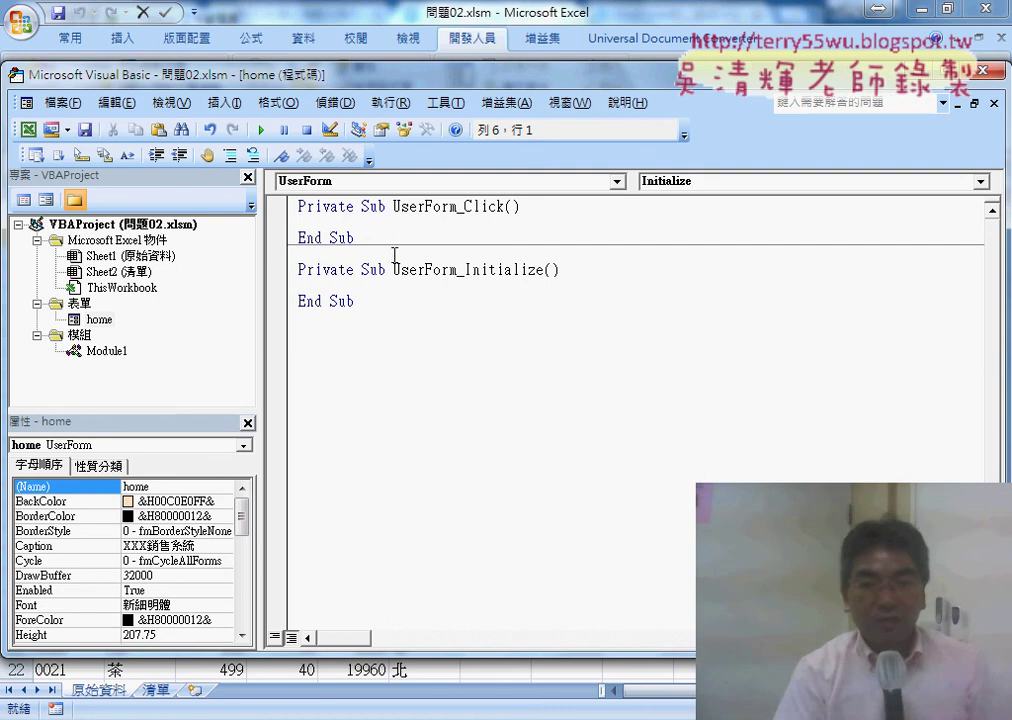
double_click(279, 208)
key("Delete")
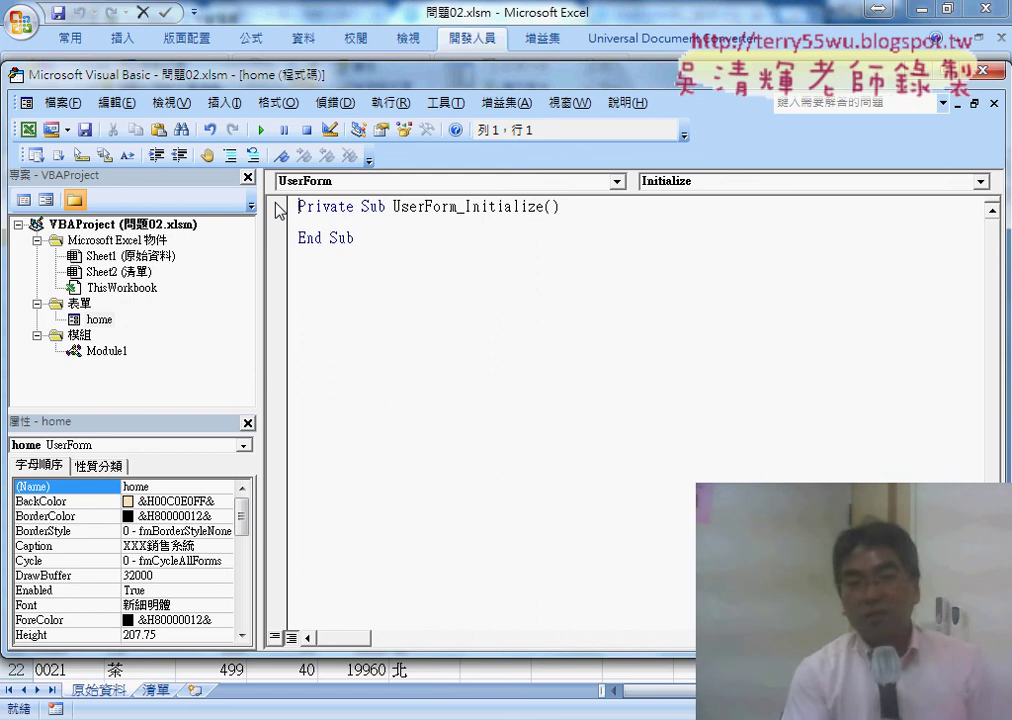
left_click(414, 221)
key("Tab")
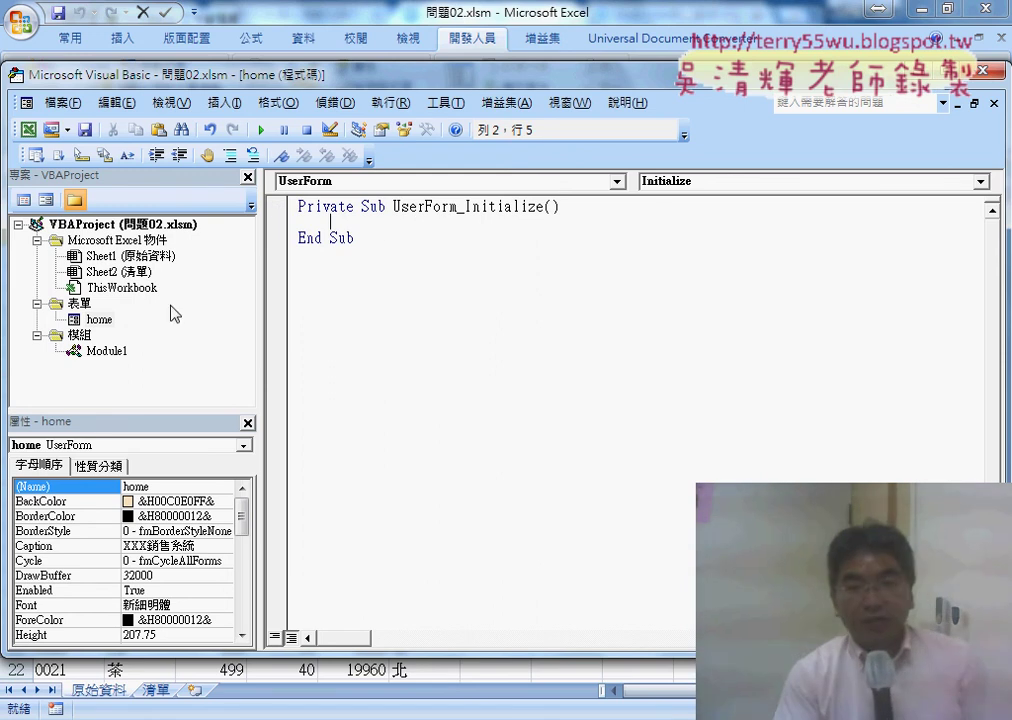
double_click(98, 320)
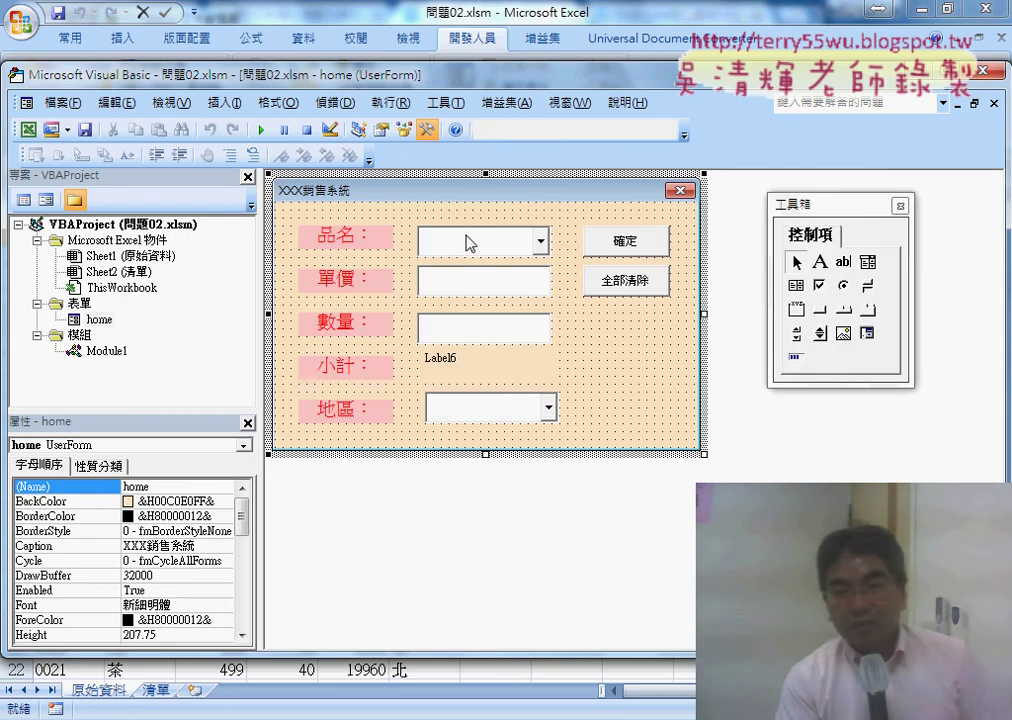
- Check the 品名 (cmbA) and 地區 combo box names, then reopen the home form from the Project tree
left_click(469, 243)
double_click(158, 488)
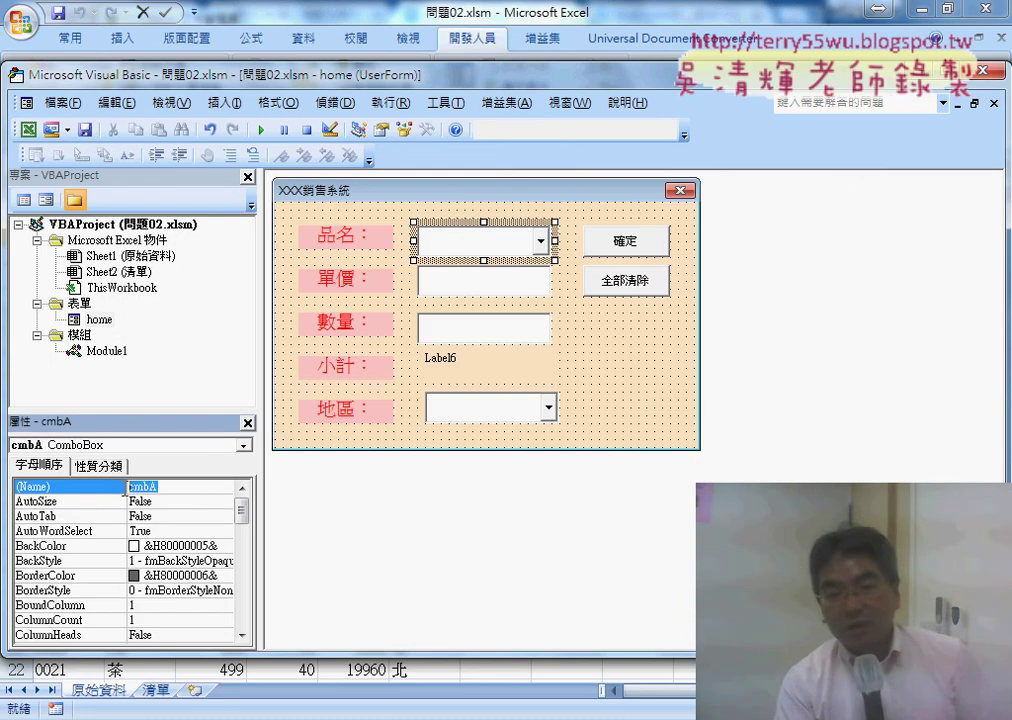
left_click(478, 416)
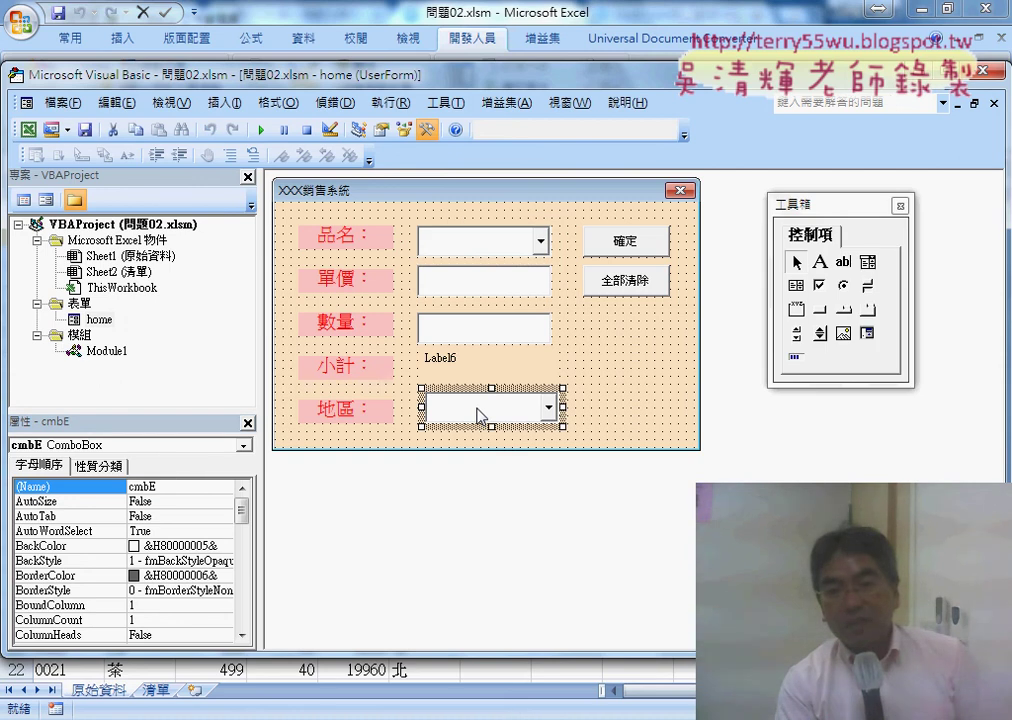
double_click(110, 352)
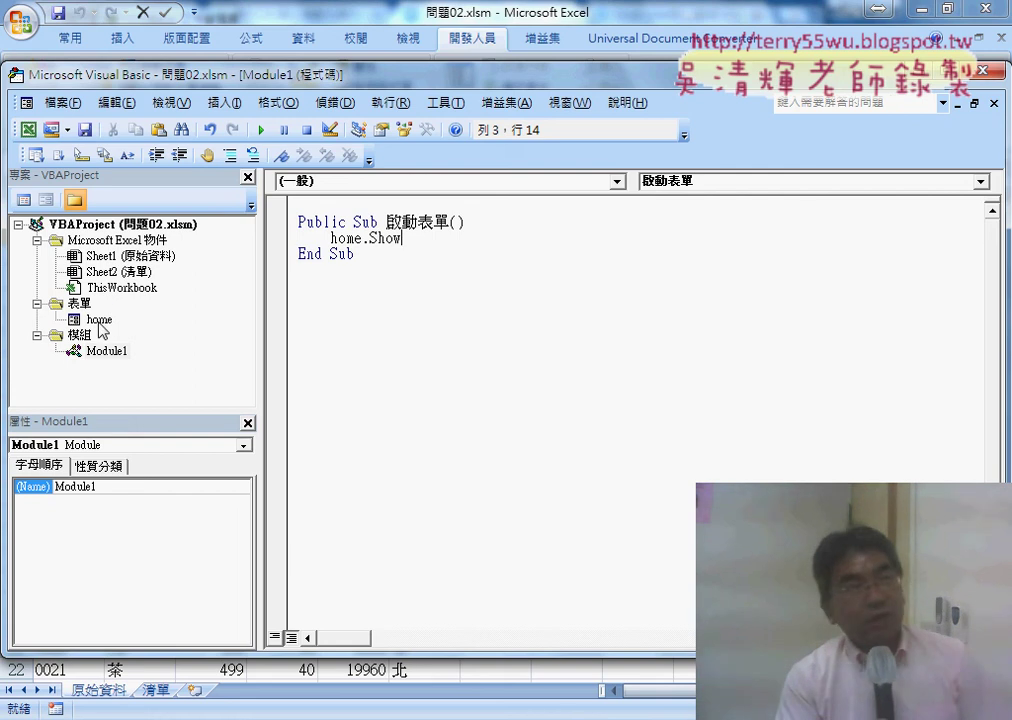
double_click(100, 322)
- Create UserForm_Initialize and start it with an indented cmbA.AddItem "" line
double_click(597, 326)
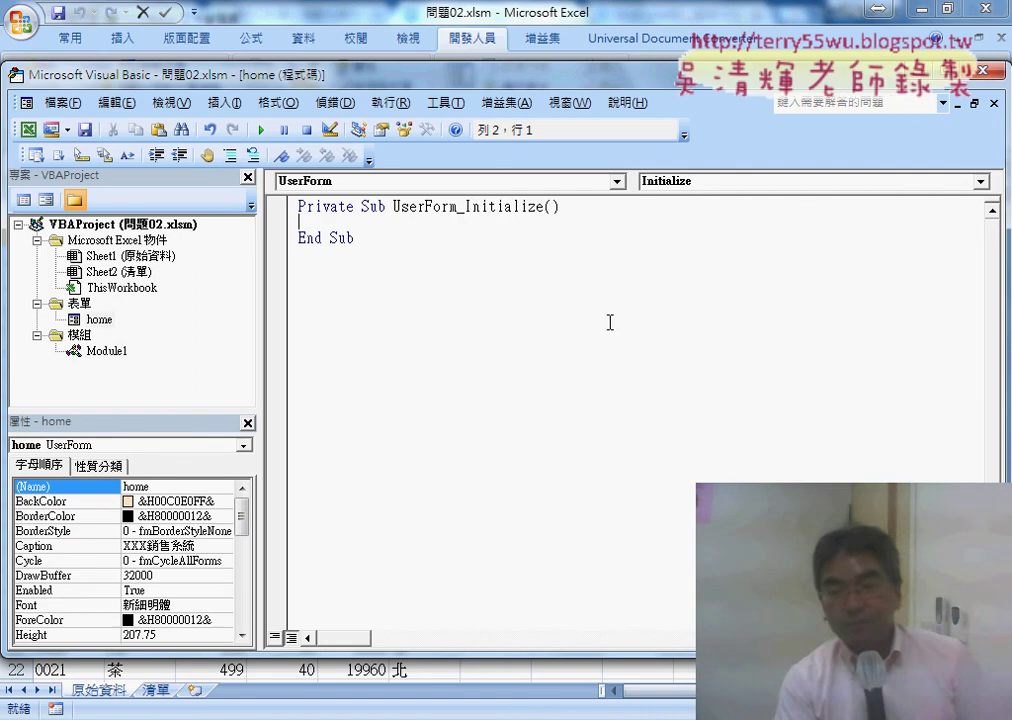
key("Tab")
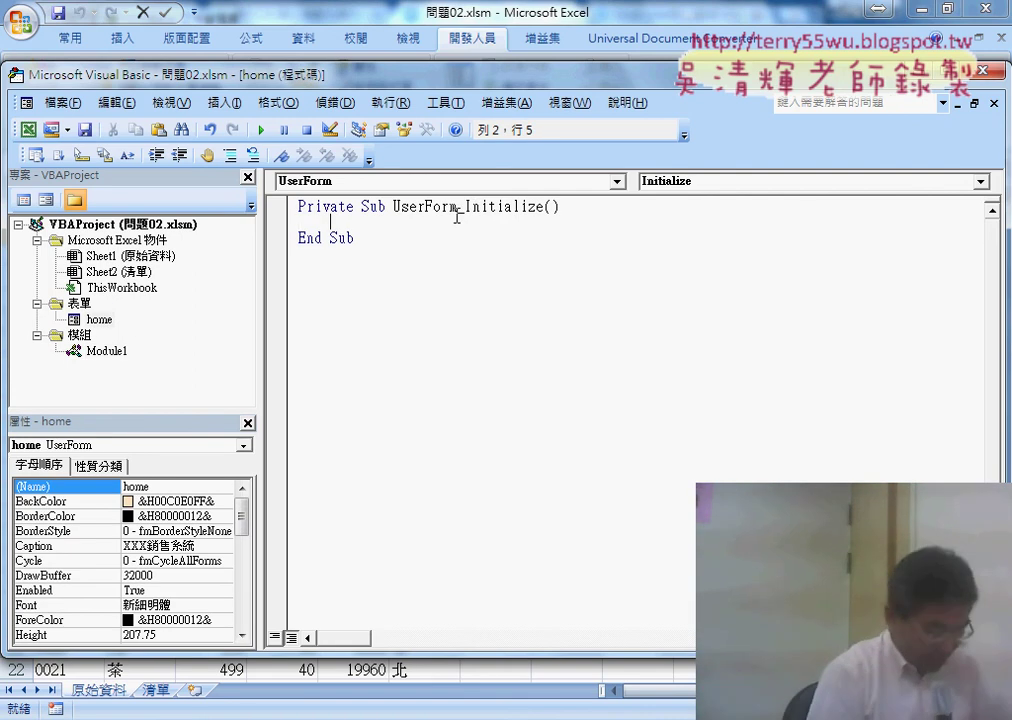
type("cm")
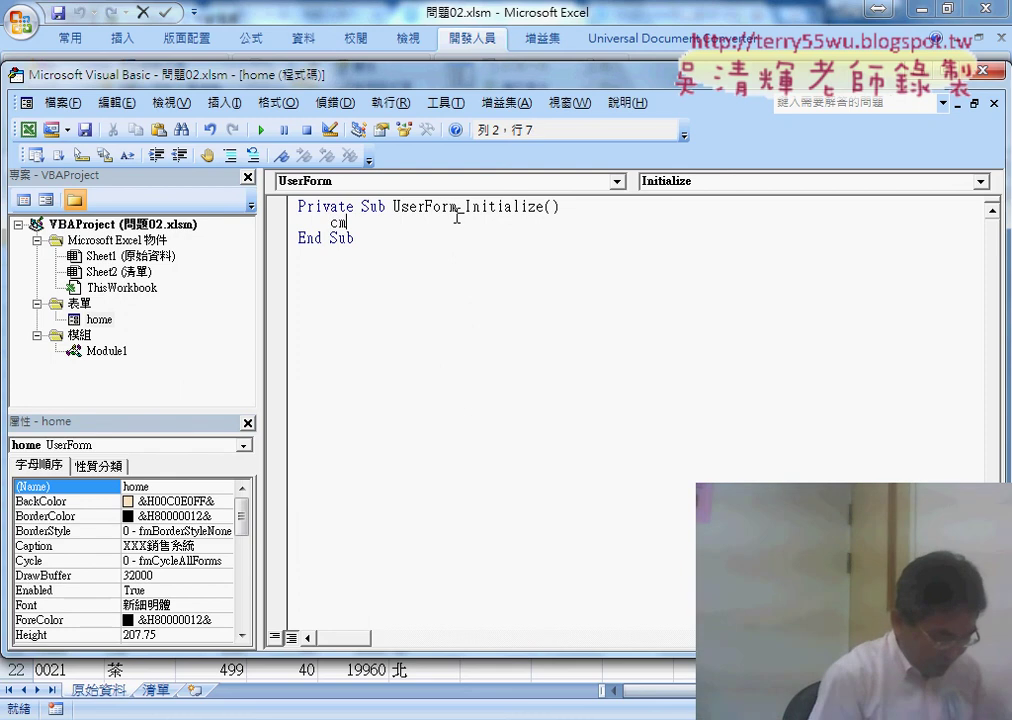
type("bA")
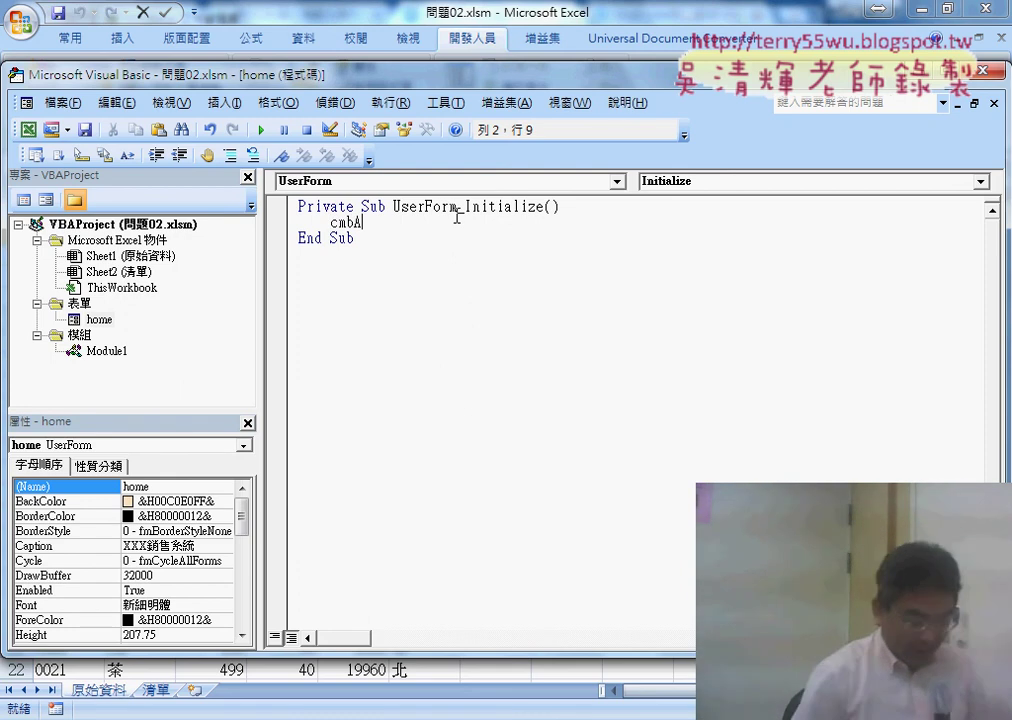
type(".")
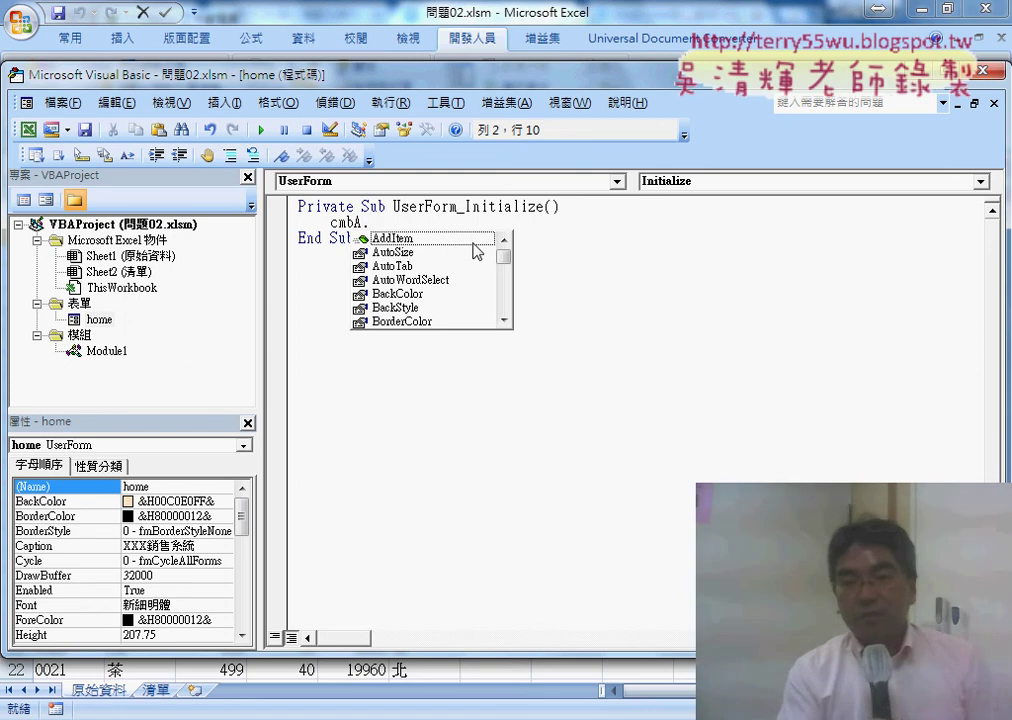
left_click(460, 239)
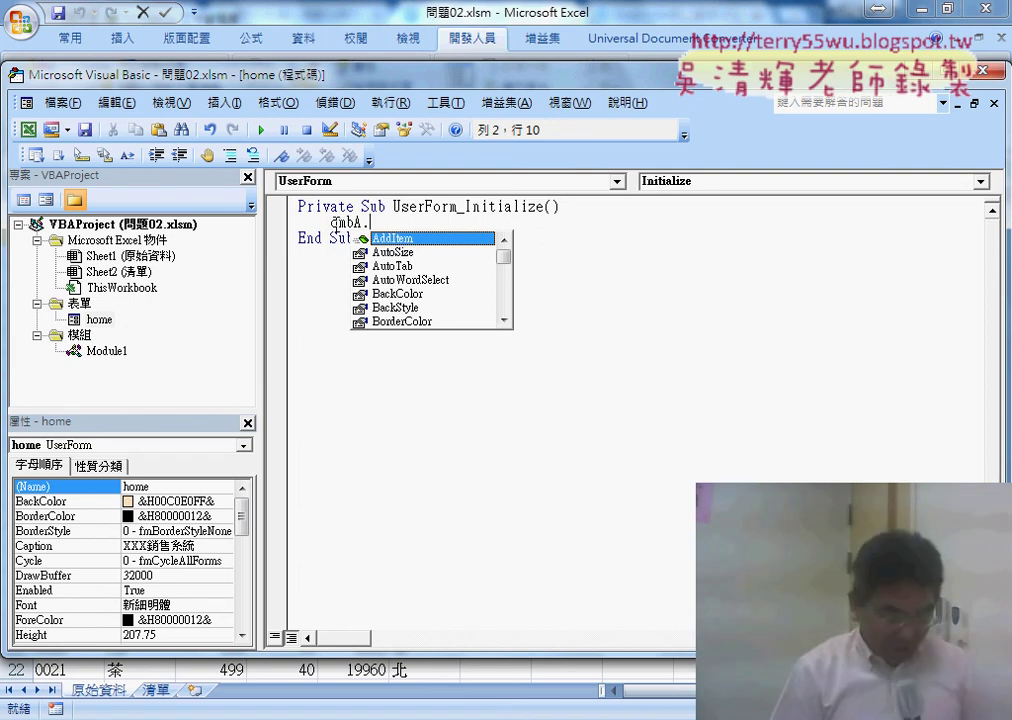
key("BackSpace")
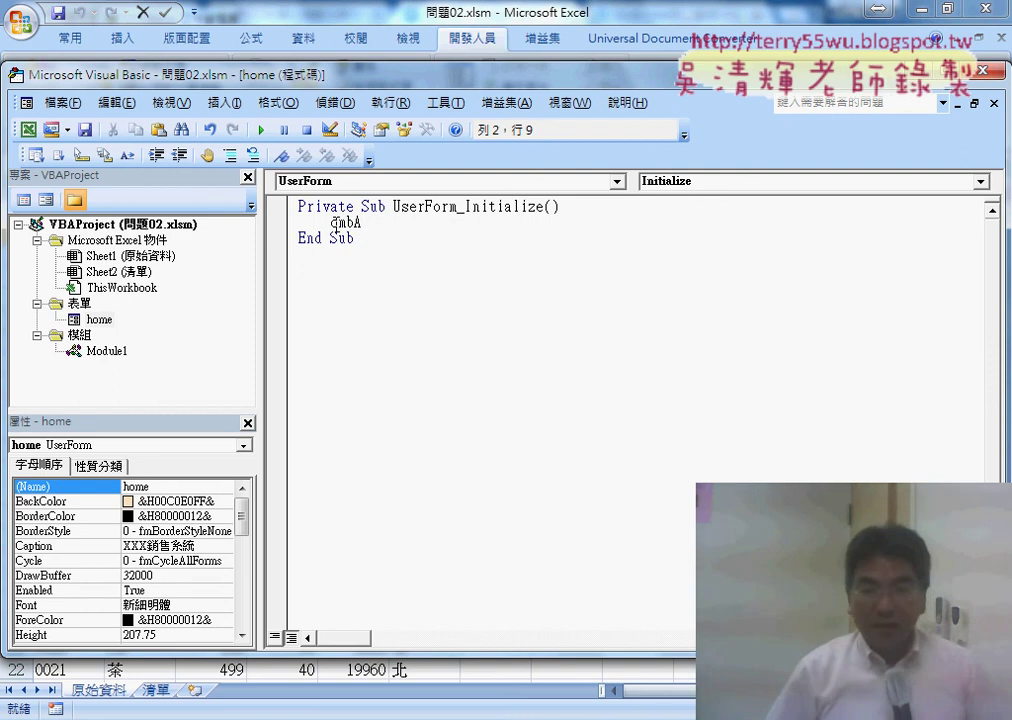
type(".")
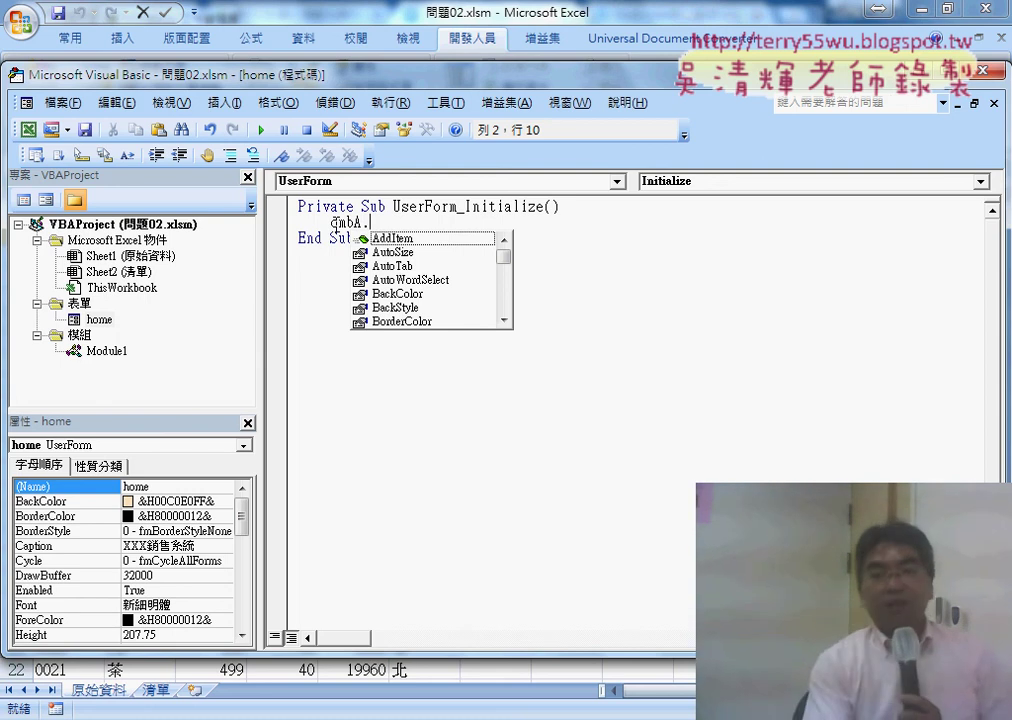
key("Tab")
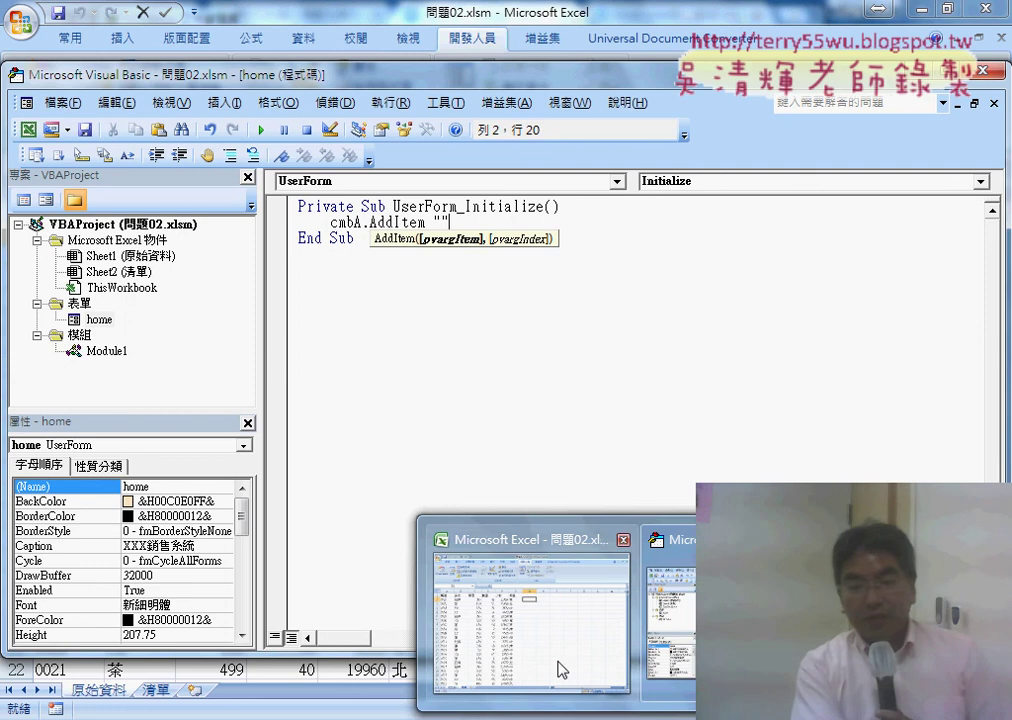
- Copy the five product names from A2:A6 on the 清單 sheet and go back to the Initialize code
left_click(560, 668)
left_click(158, 690)
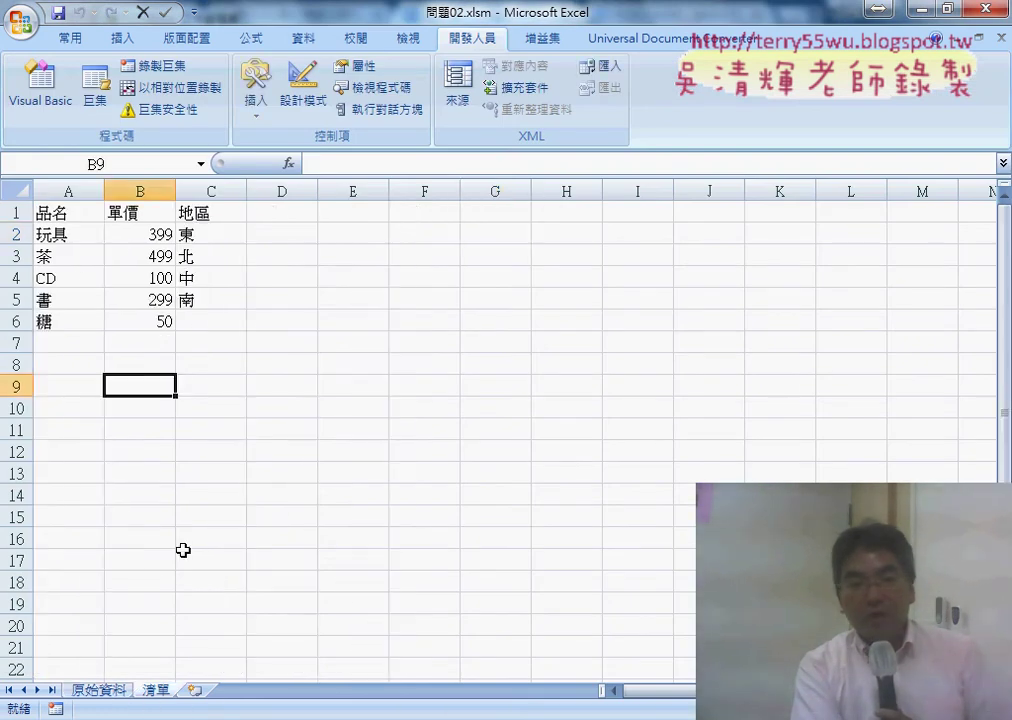
left_click_drag(70, 234, 69, 318)
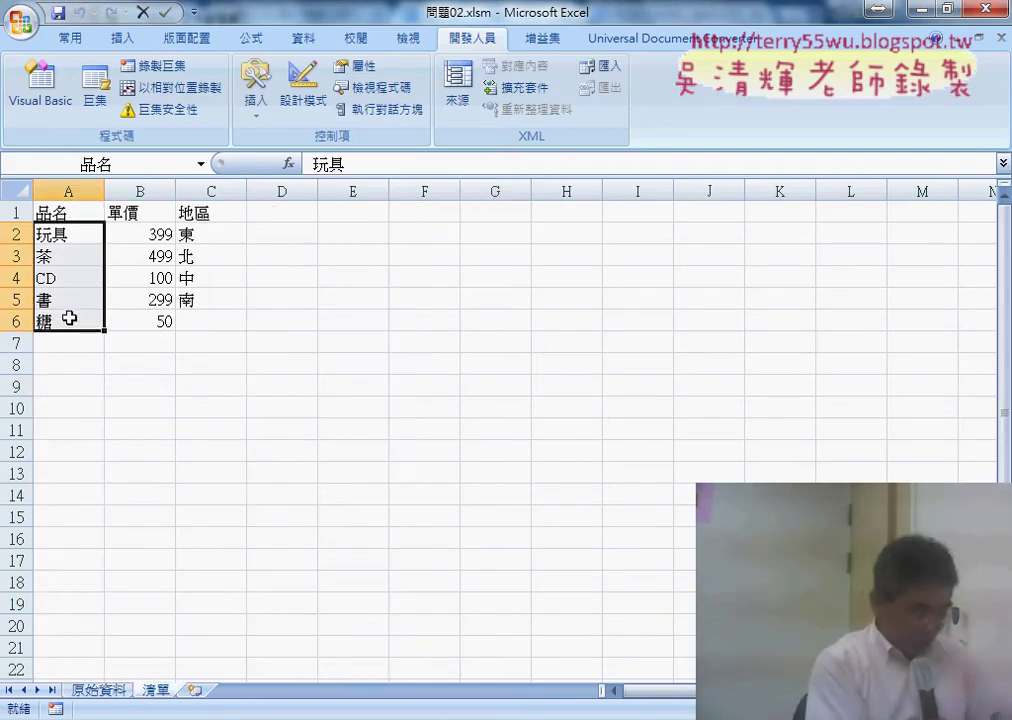
key("ctrl+c")
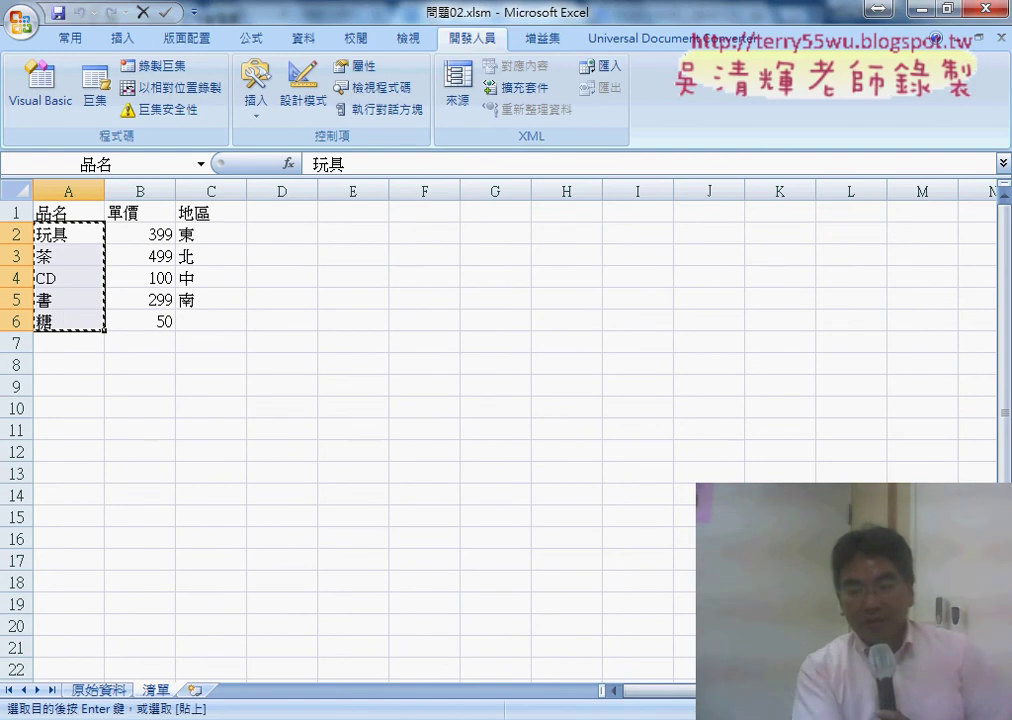
left_click(691, 600)
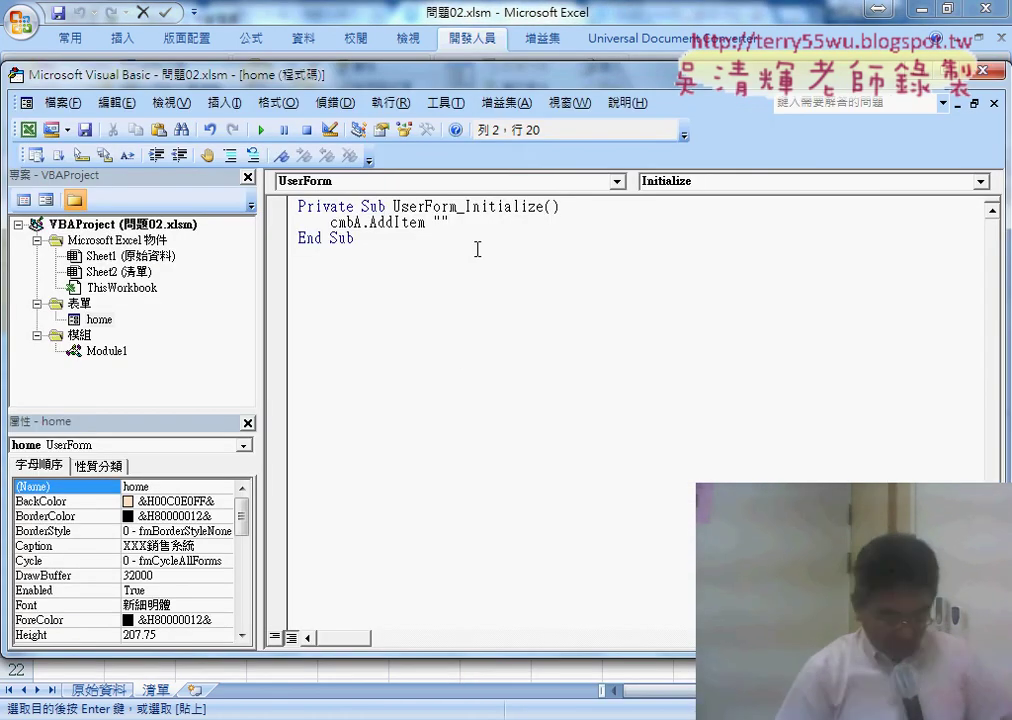
- Paste the product names into the code and duplicate the cmbA.AddItem line into five lines
key("Return")
key("Return")
key("Up")
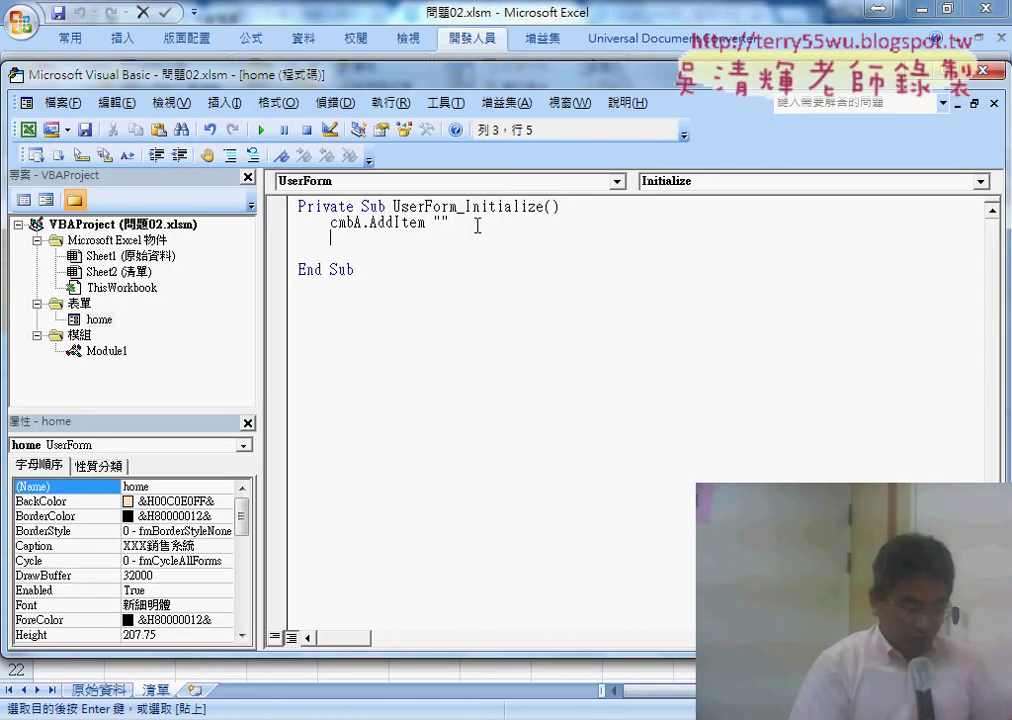
key("ctrl+v")
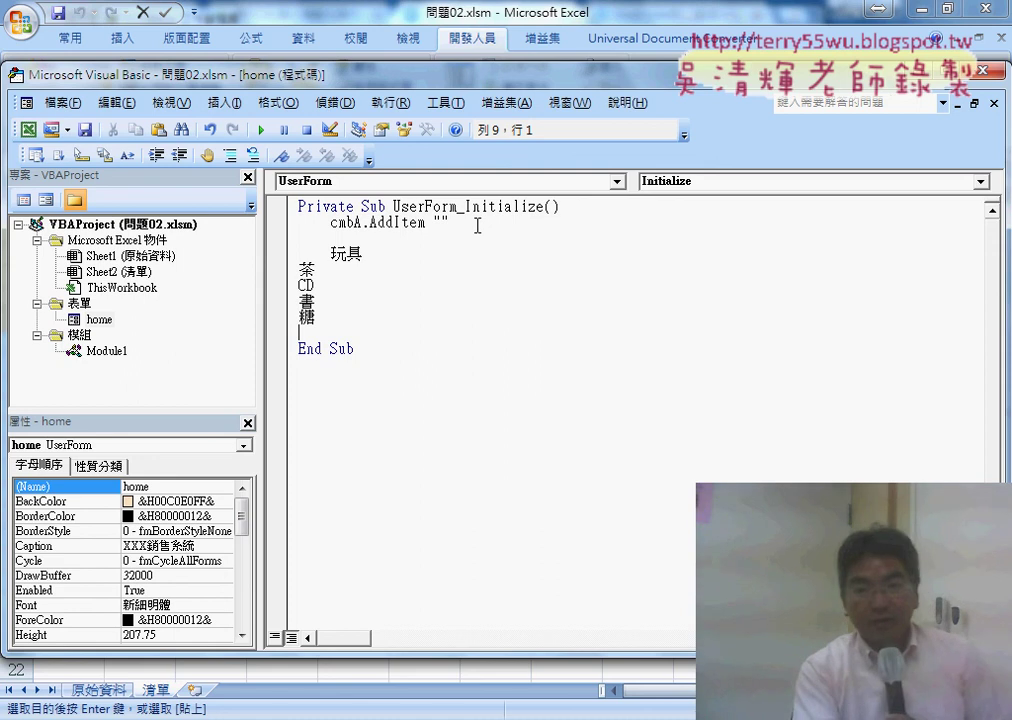
left_click_drag(449, 224, 332, 223)
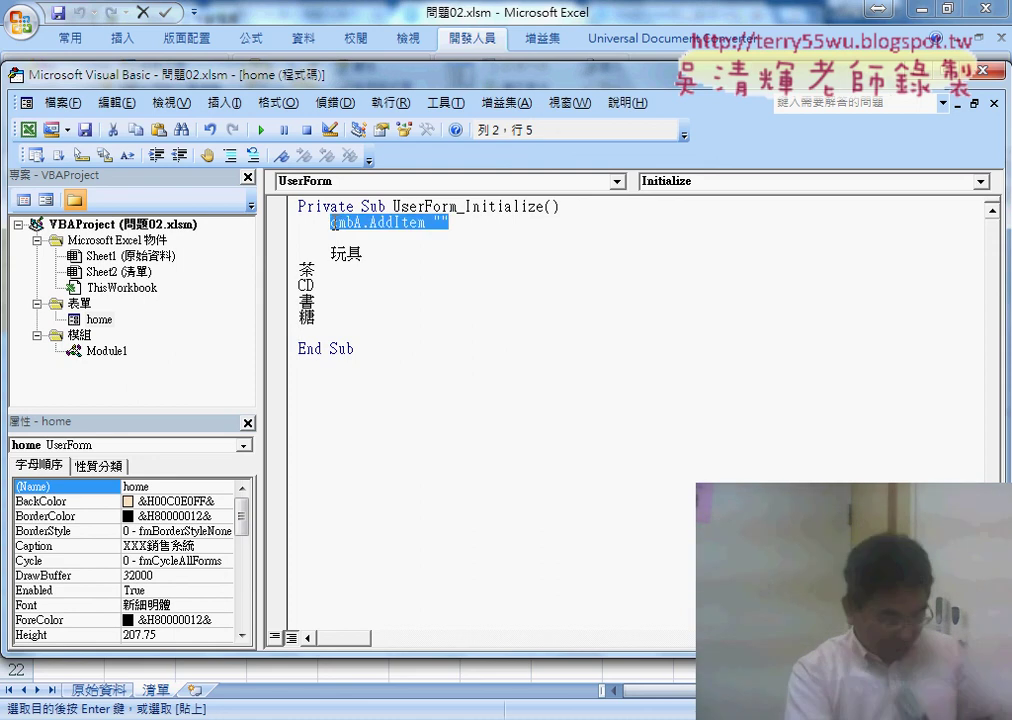
left_click(372, 237)
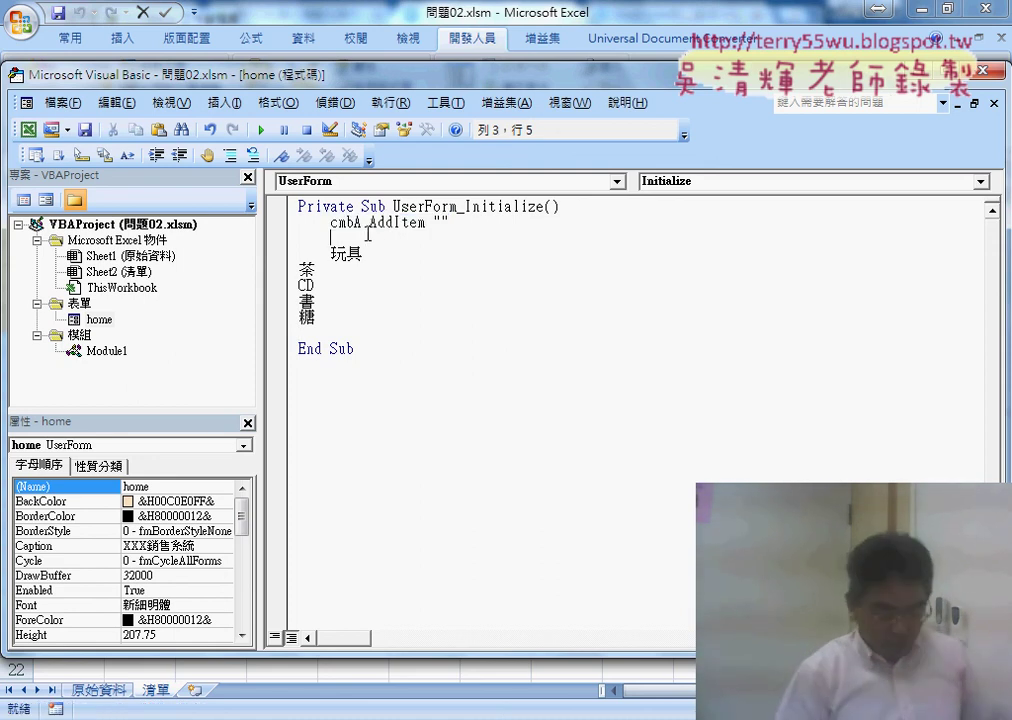
key("Return")
key("ctrl+v")
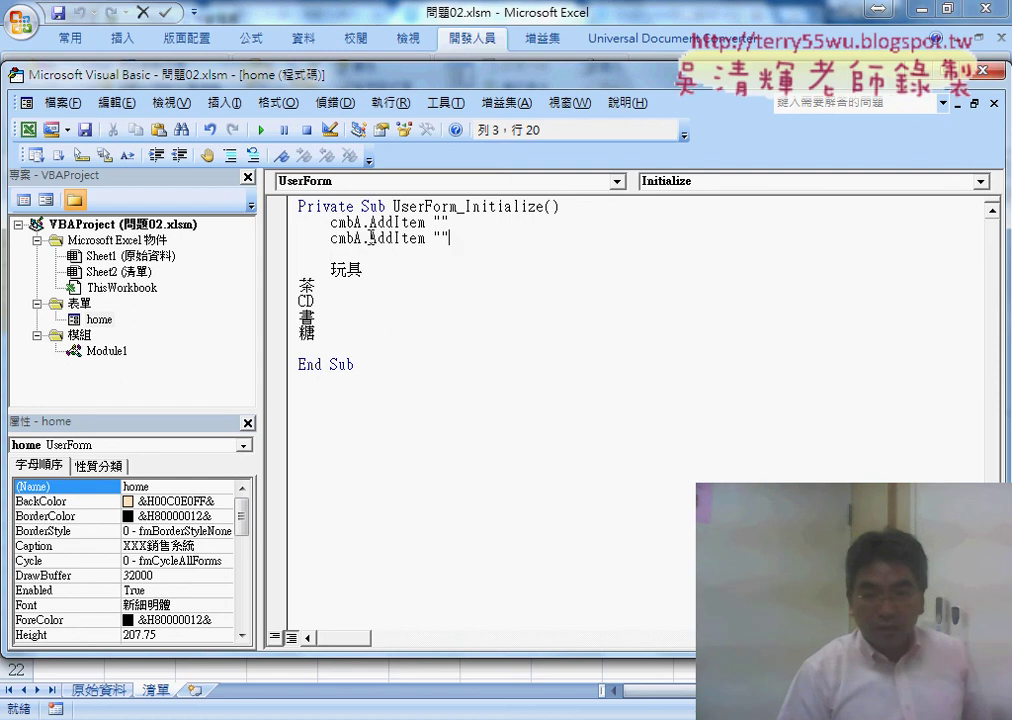
key("Return")
key("ctrl+v")
key("Return")
key("ctrl+v")
key("Return")
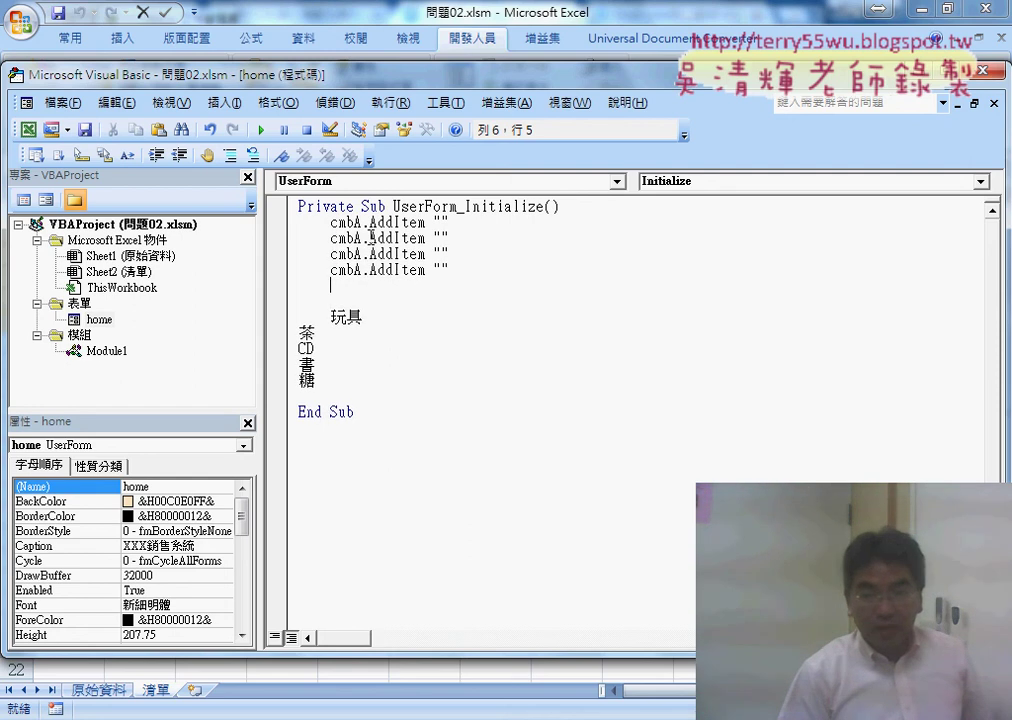
key("ctrl+v")
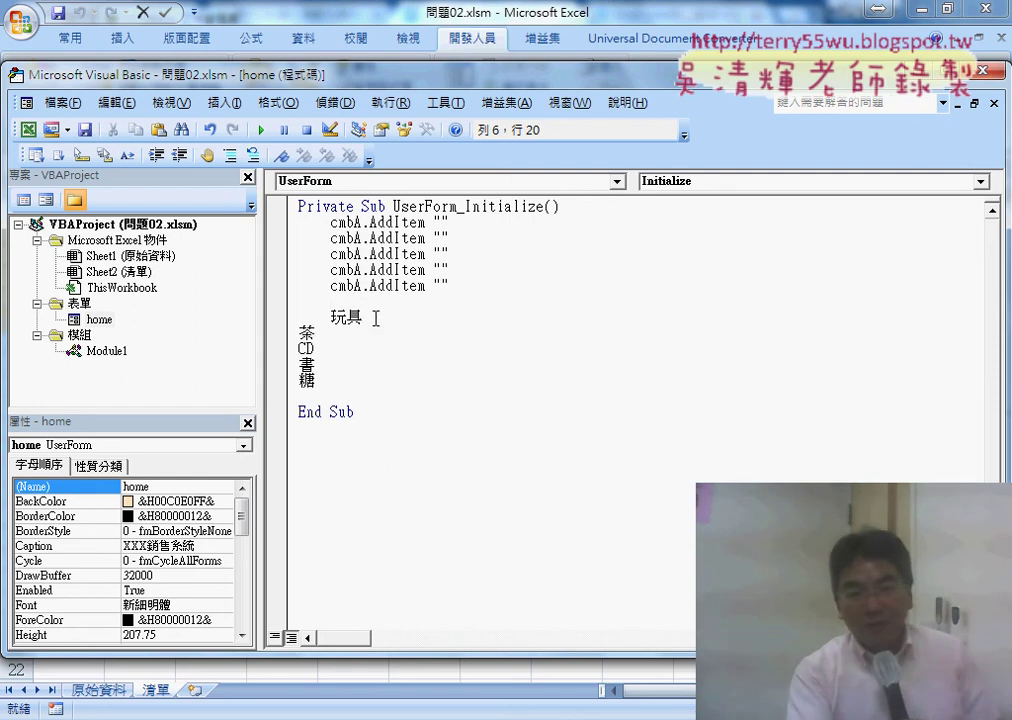
- Move 玩具, 茶, CD, 書 and 糖 into the quotes of the five cmbA.AddItem lines
left_click_drag(376, 318, 331, 318)
left_click_drag(438, 220, 443, 240)
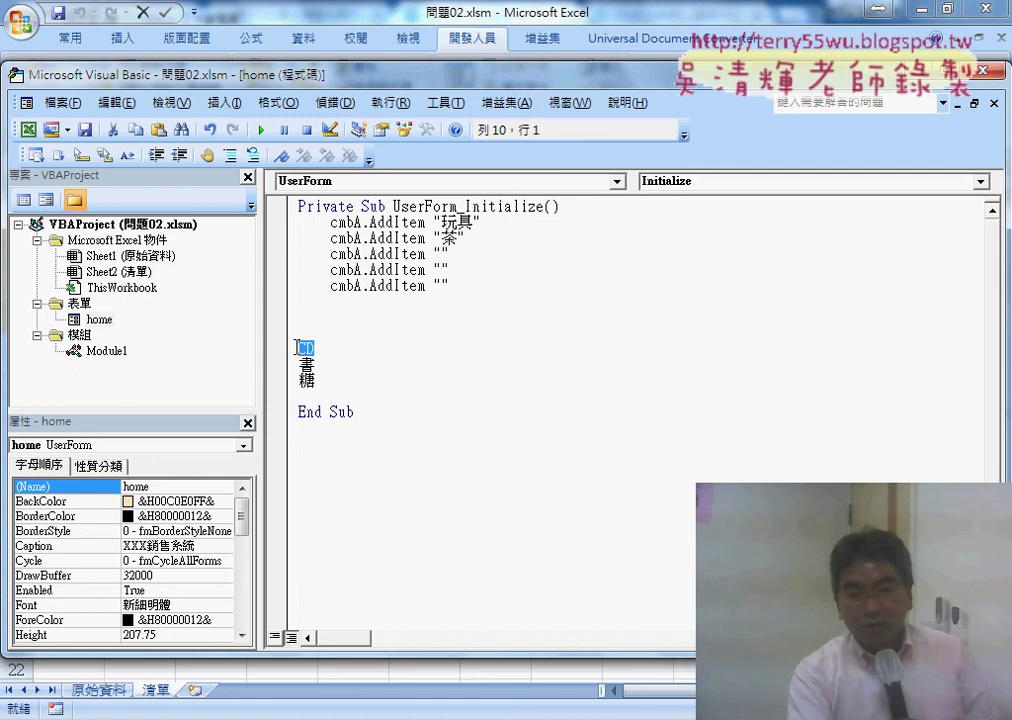
mouse_move(303, 347)
left_mouse_down()
mouse_move(458, 256)
mouse_move(442, 254)
mouse_move(444, 288)
left_mouse_up()
double_click(306, 364)
double_click(306, 380)
left_click(538, 293)
key("Return")
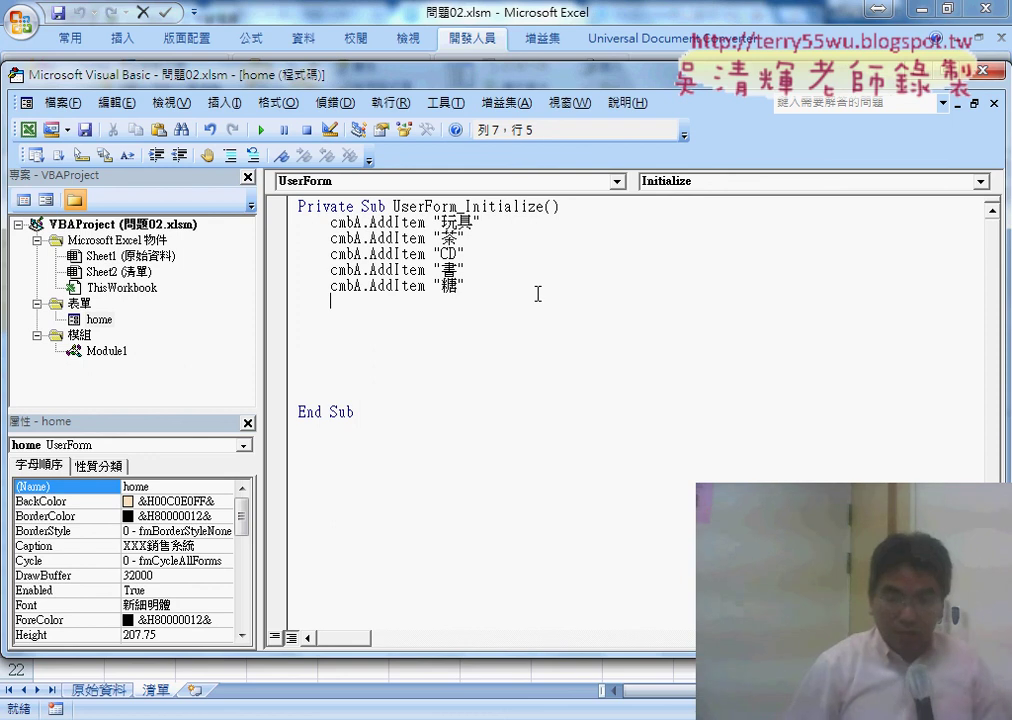
- Add a cmbE.AddItem "" line after the cmbA items
key("Return")
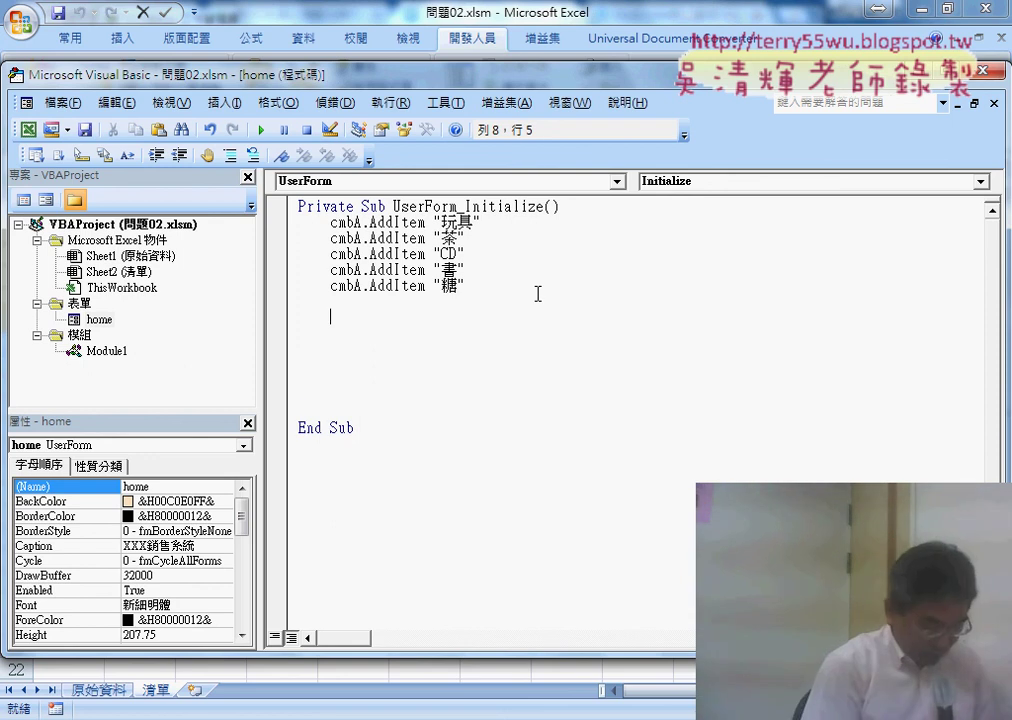
type("cm")
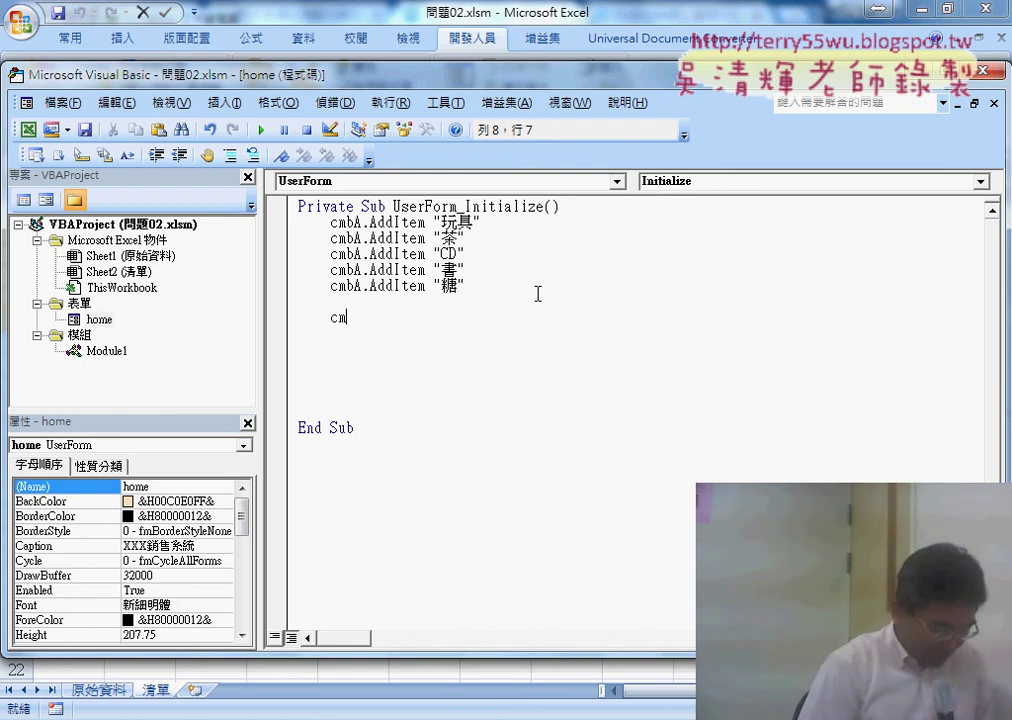
type("bE")
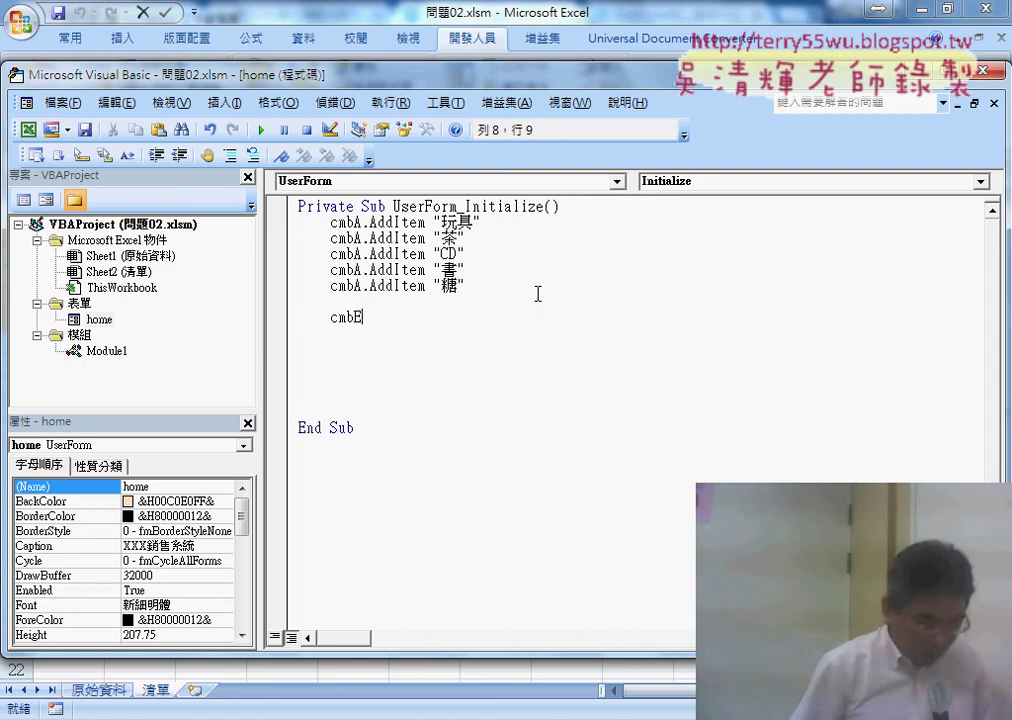
type(".")
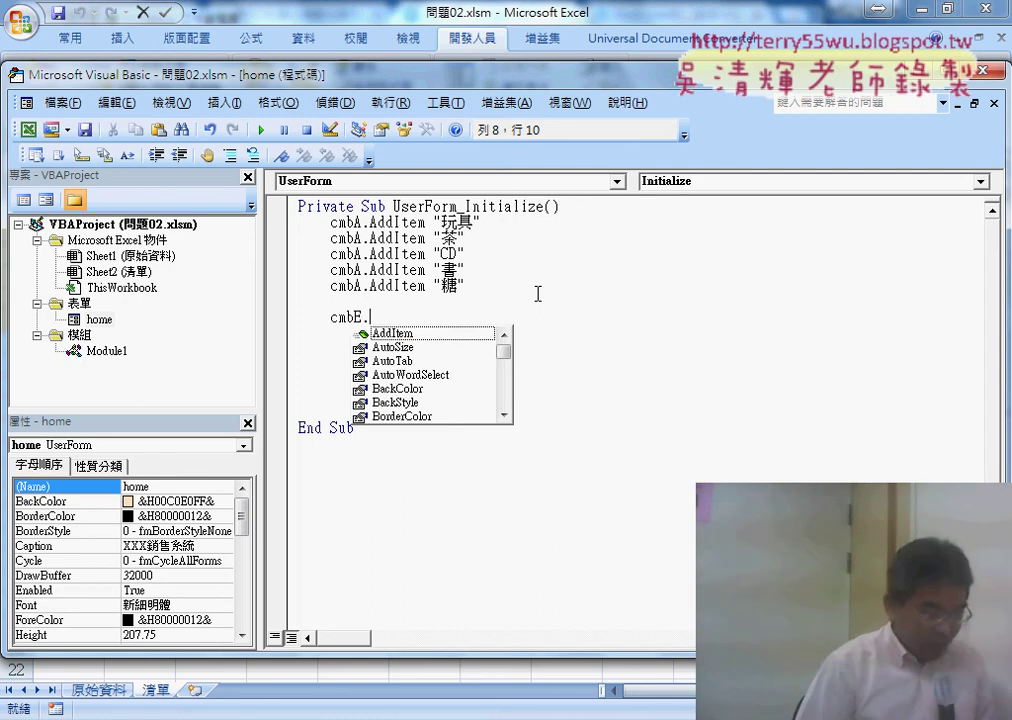
key("space")
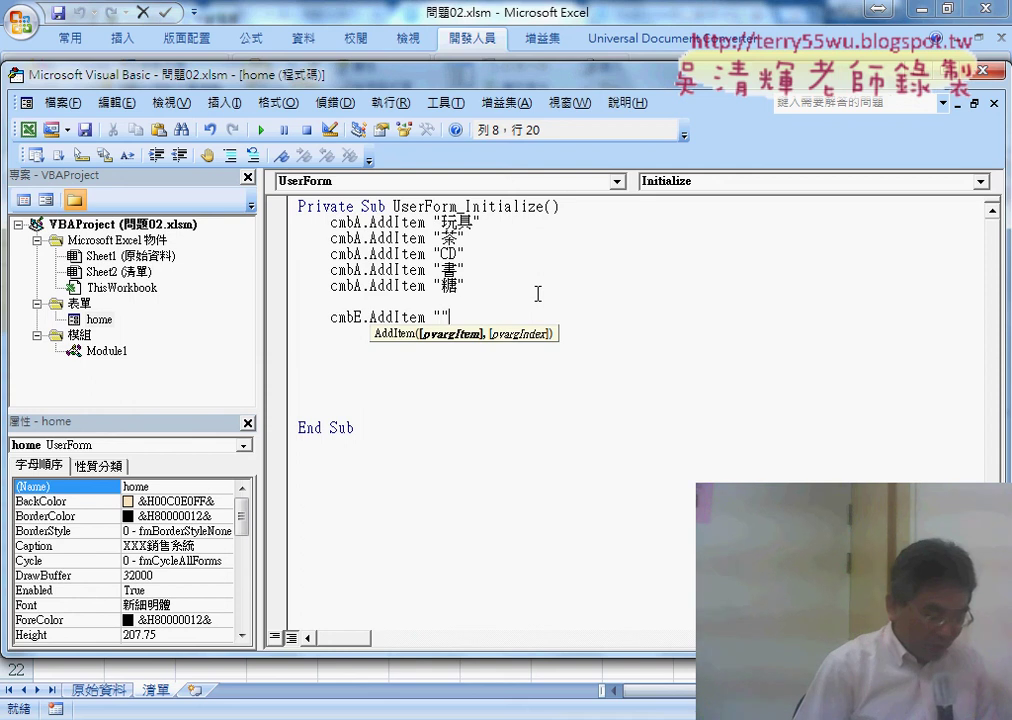
key("Return")
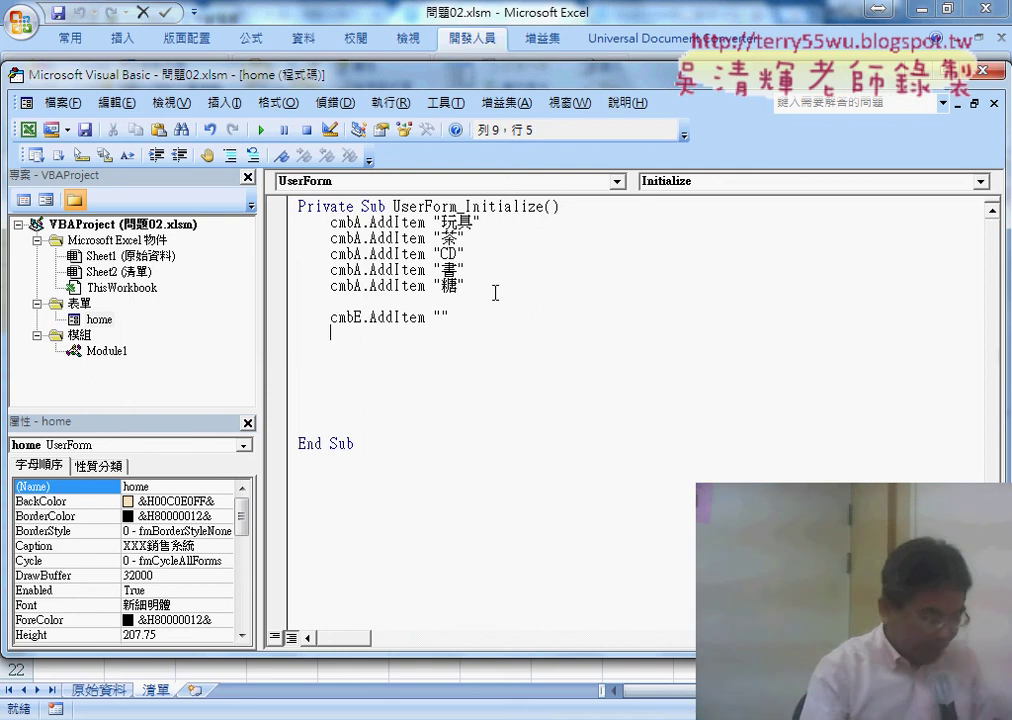
- Duplicate the cmbE.AddItem line into four lines and bring the Excel worksheet forward
left_click_drag(450, 317, 322, 317)
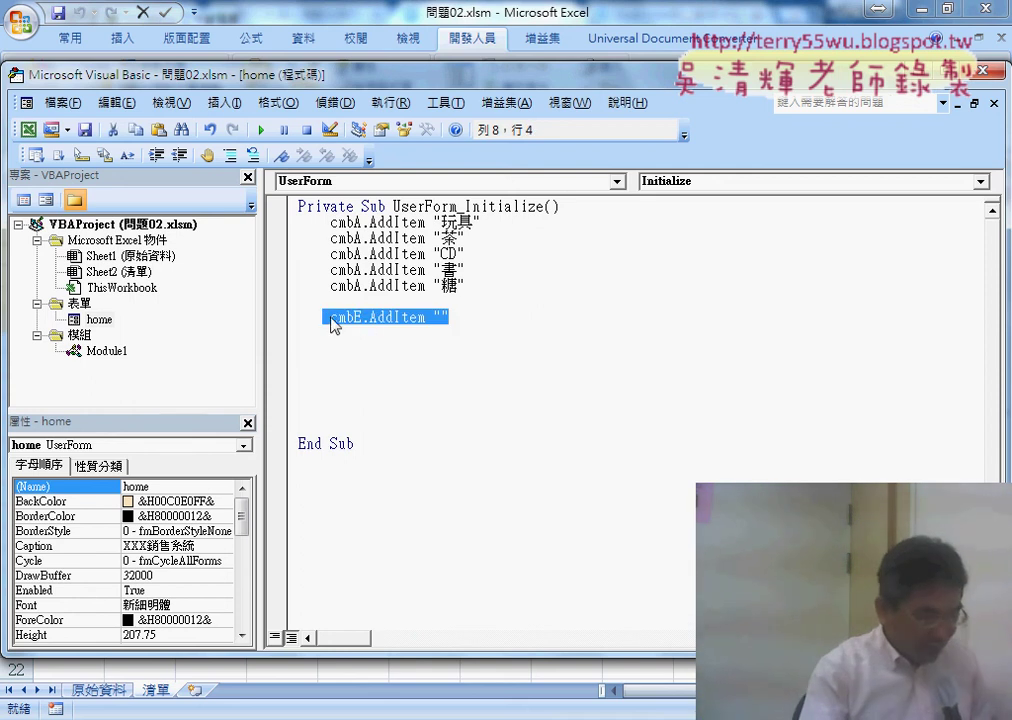
left_click_drag(449, 317, 348, 318)
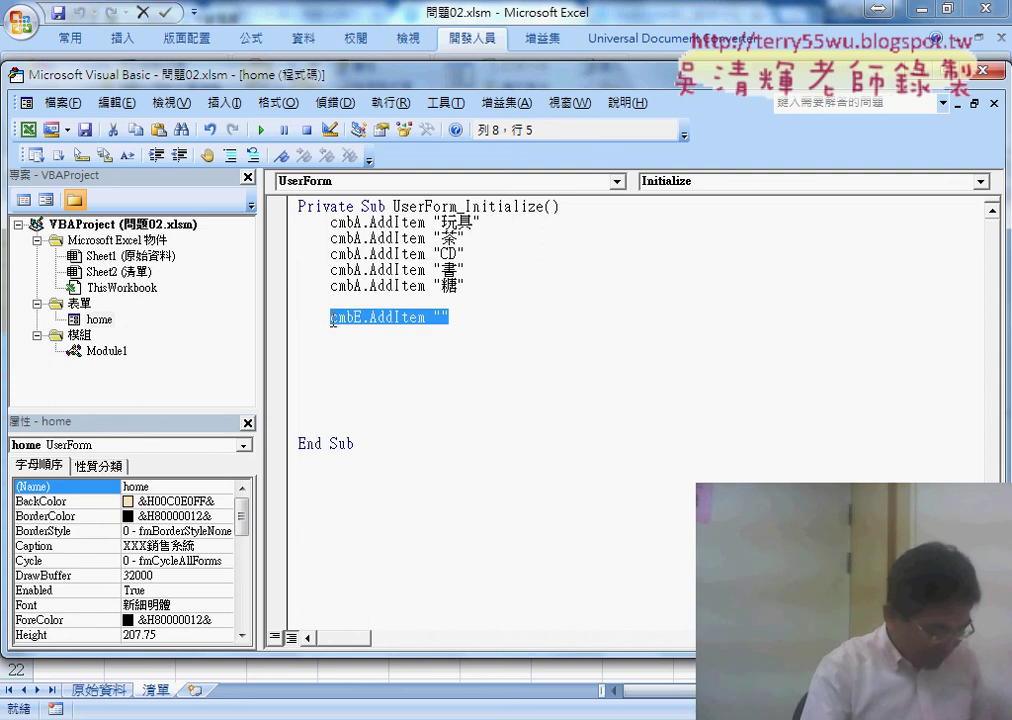
left_click(487, 320)
key("Return")
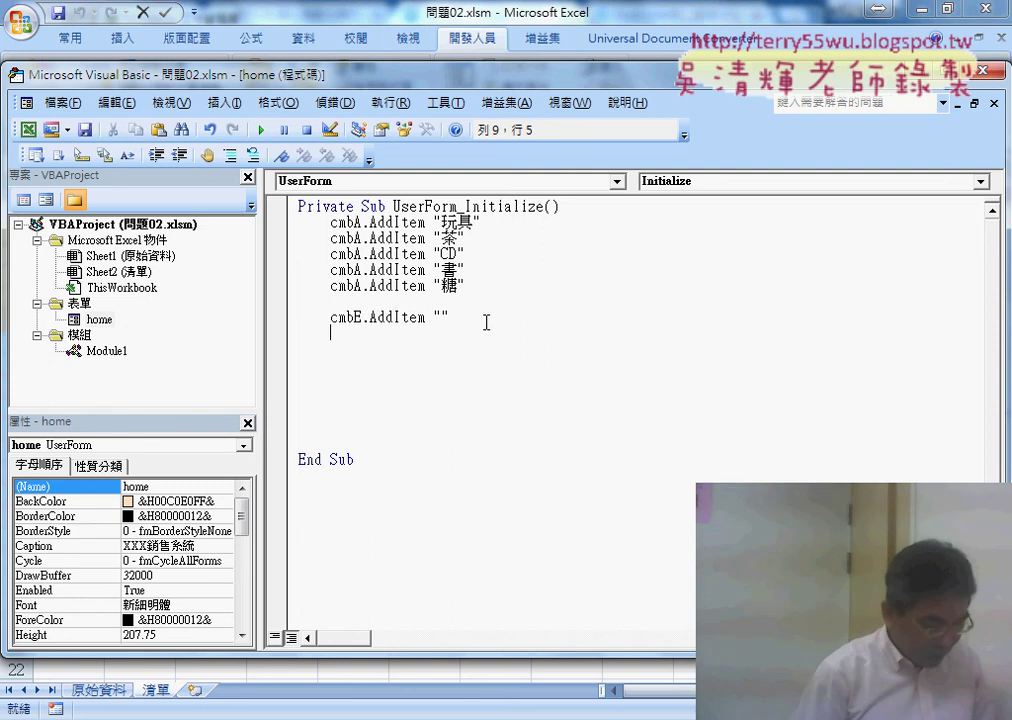
type("cmbE.AddItem \"\"")
key("Return")
type("cmbE.AddItem \"\"")
key("Return")
type("cmbE.AddItem \"\"")
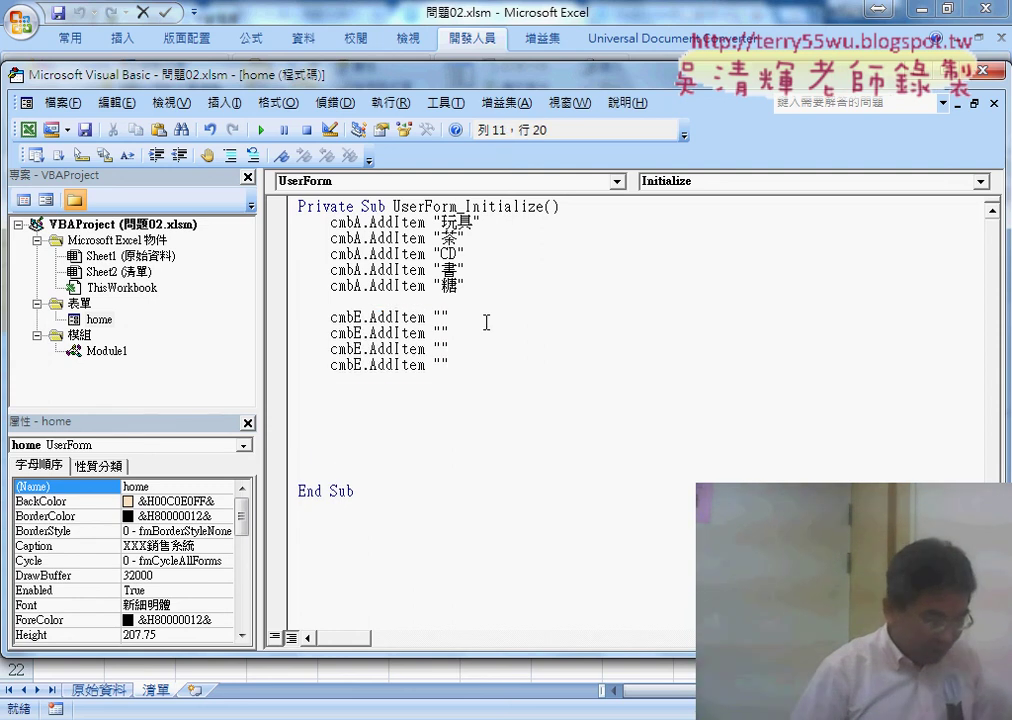
key("Delete")
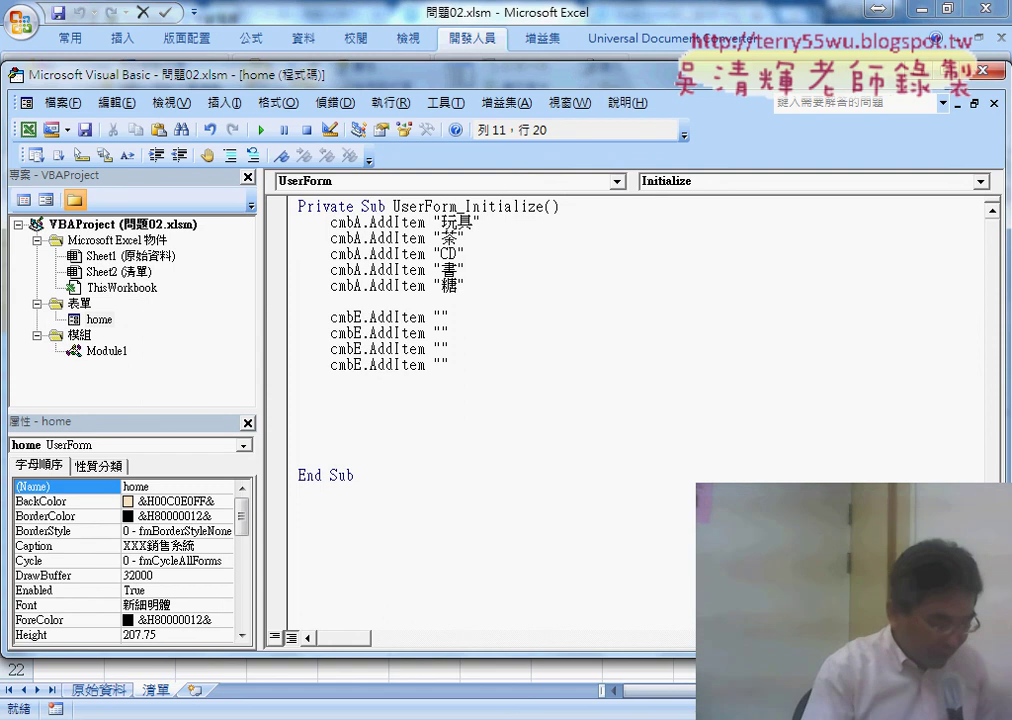
left_click(587, 635)
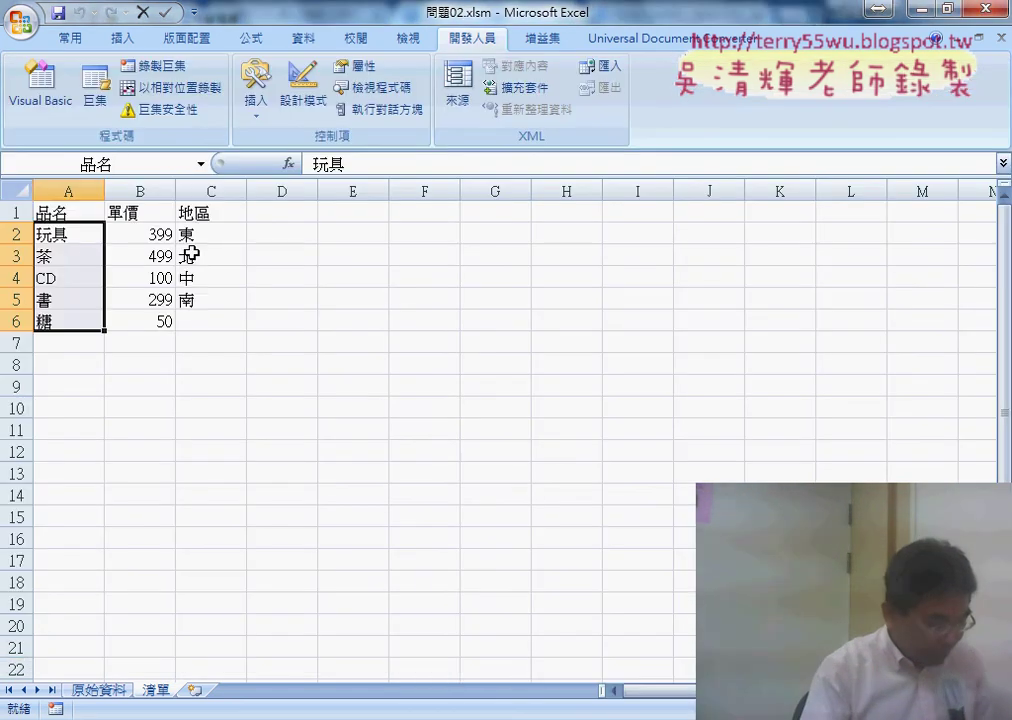
- Copy the region names in C2:C5 and paste them below the cmbE lines
left_click_drag(188, 234, 208, 292)
key("ctrl+c")
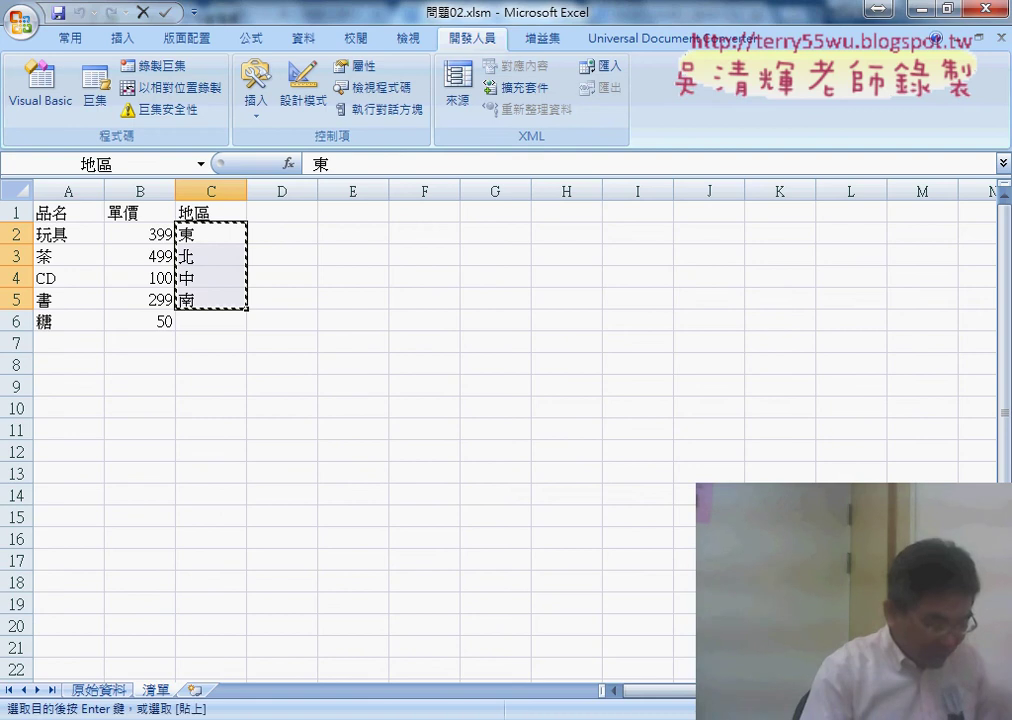
left_click(665, 600)
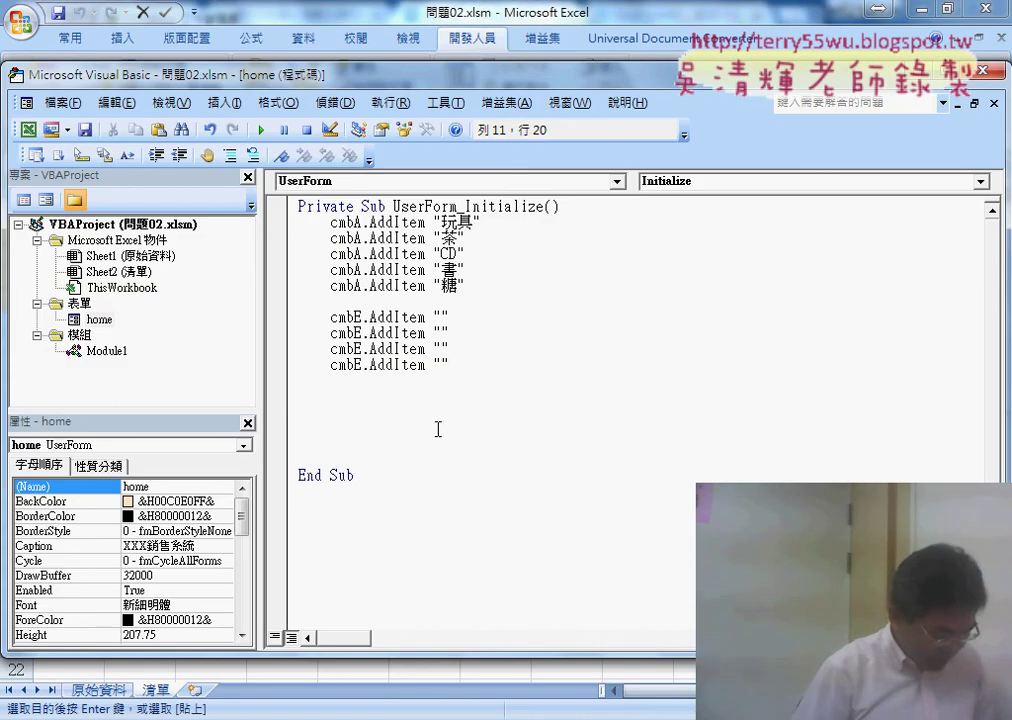
key("Return")
key("ctrl+v")
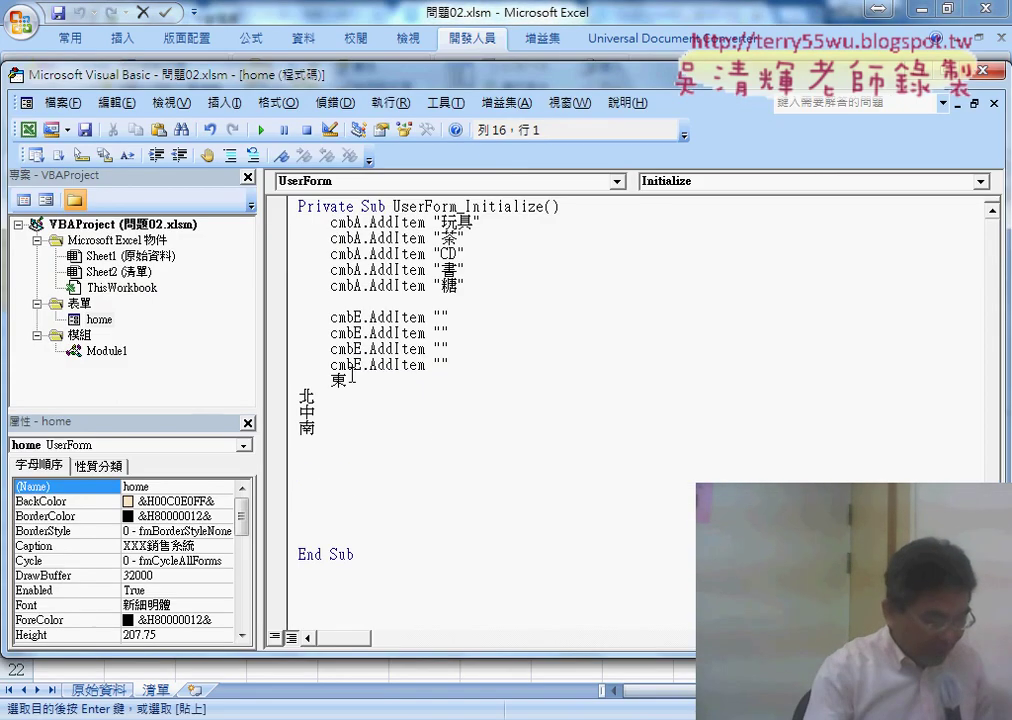
- Move 東, 北, 中 and 南 into the cmbE quotes and delete the leftover blank lines
left_click_drag(351, 378, 331, 378)
left_click_drag(441, 318, 441, 317)
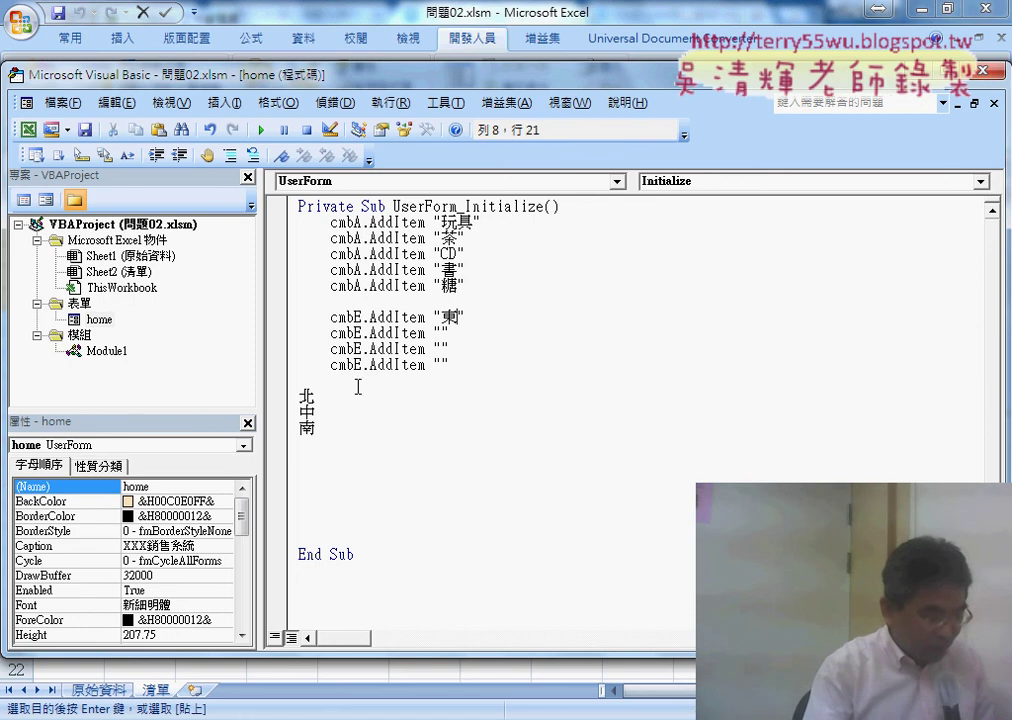
left_click_drag(315, 397, 299, 397)
left_click_drag(438, 335, 440, 333)
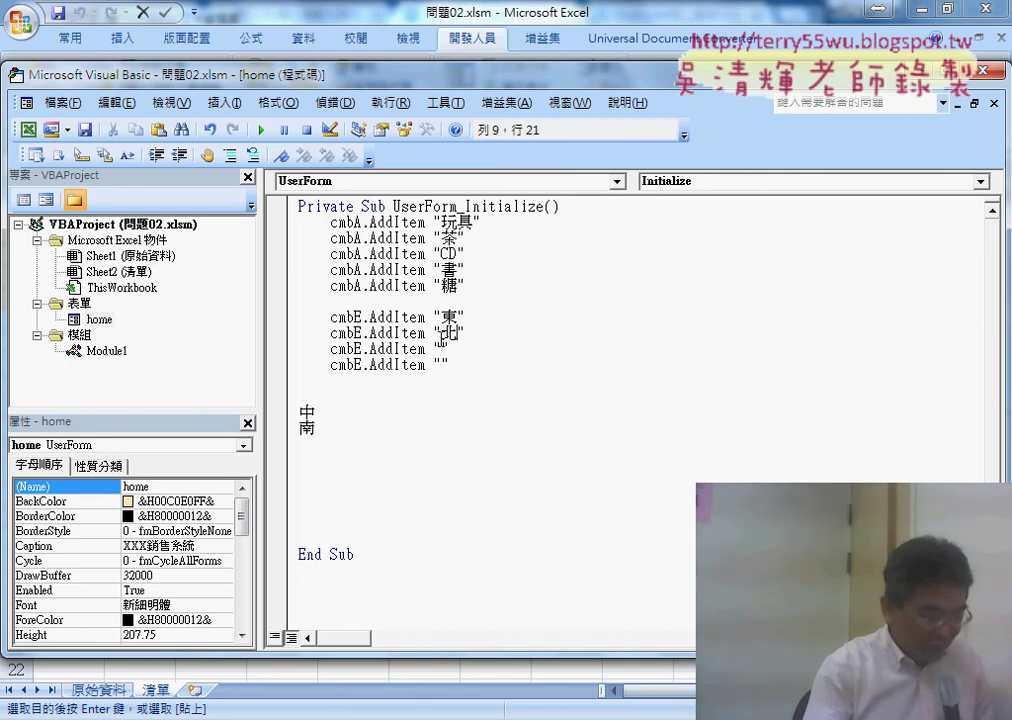
mouse_move(315, 411)
left_mouse_down()
mouse_move(299, 411)
mouse_move(443, 348)
left_mouse_up()
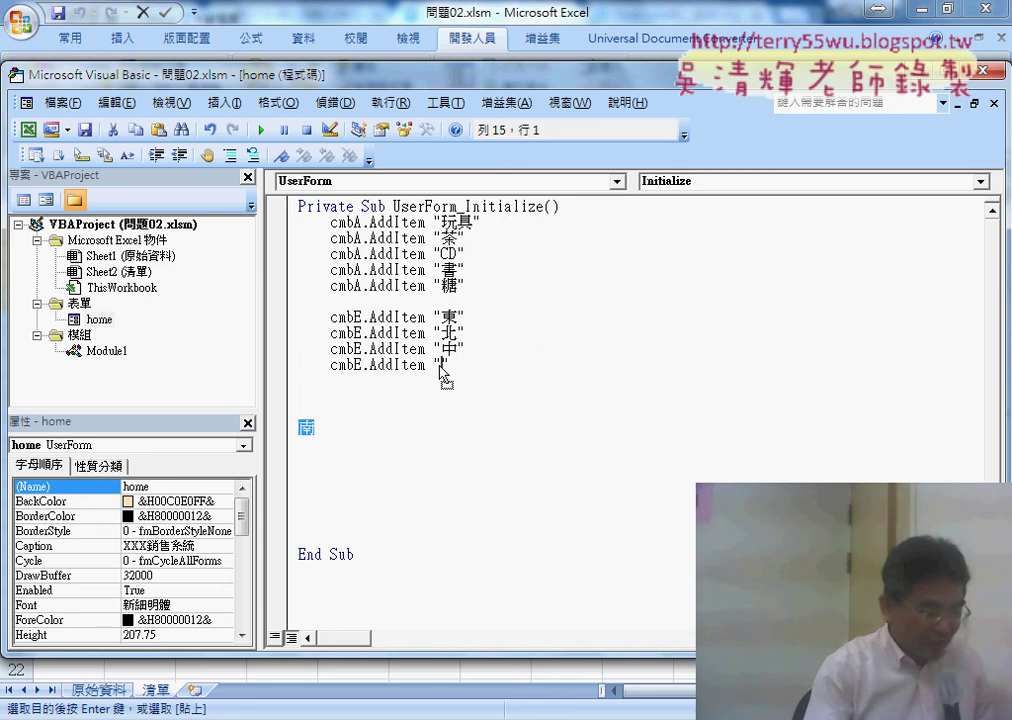
left_click_drag(440, 368, 473, 522)
key("Delete")
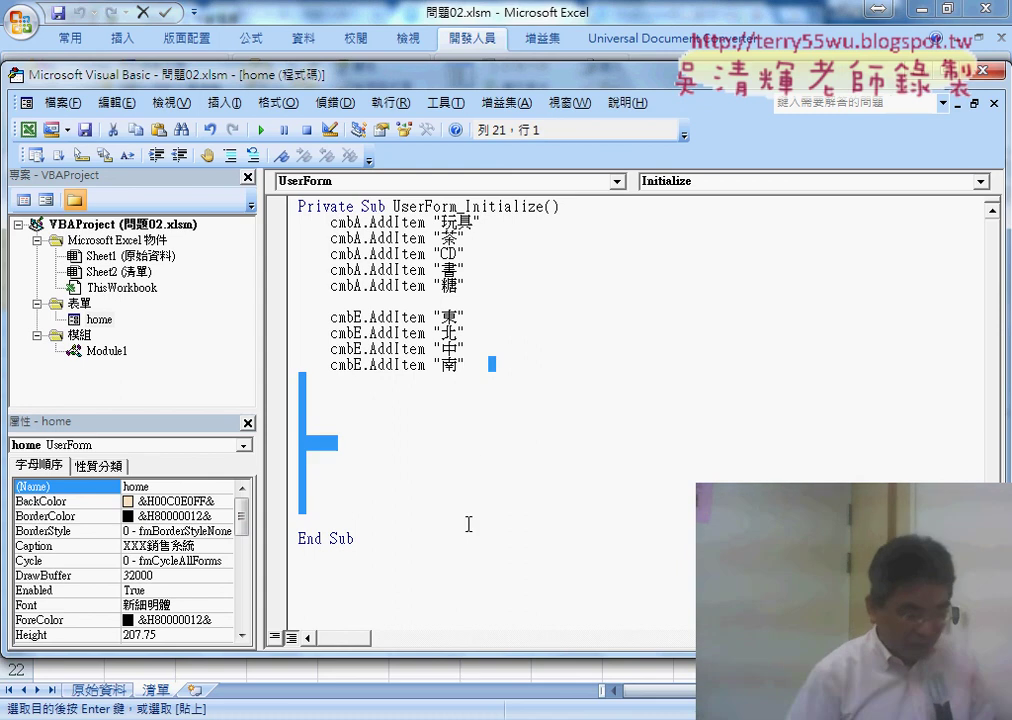
key("Delete")
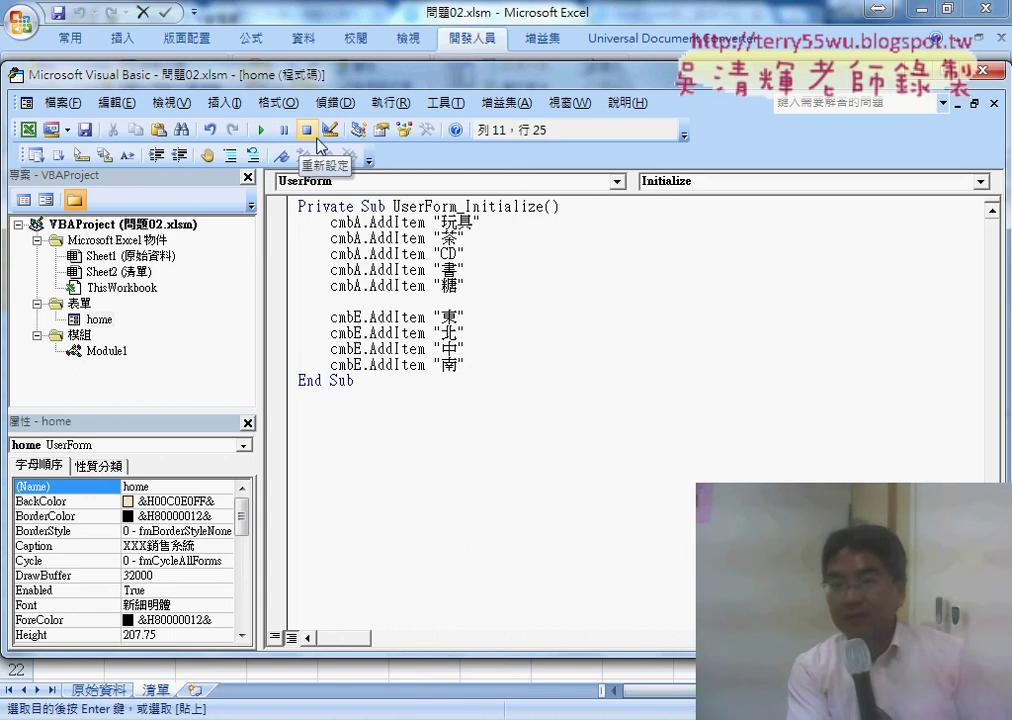
- Move the editor window aside and open the home form XXX銷售系統 in design view
left_click_drag(369, 81, 641, 59)
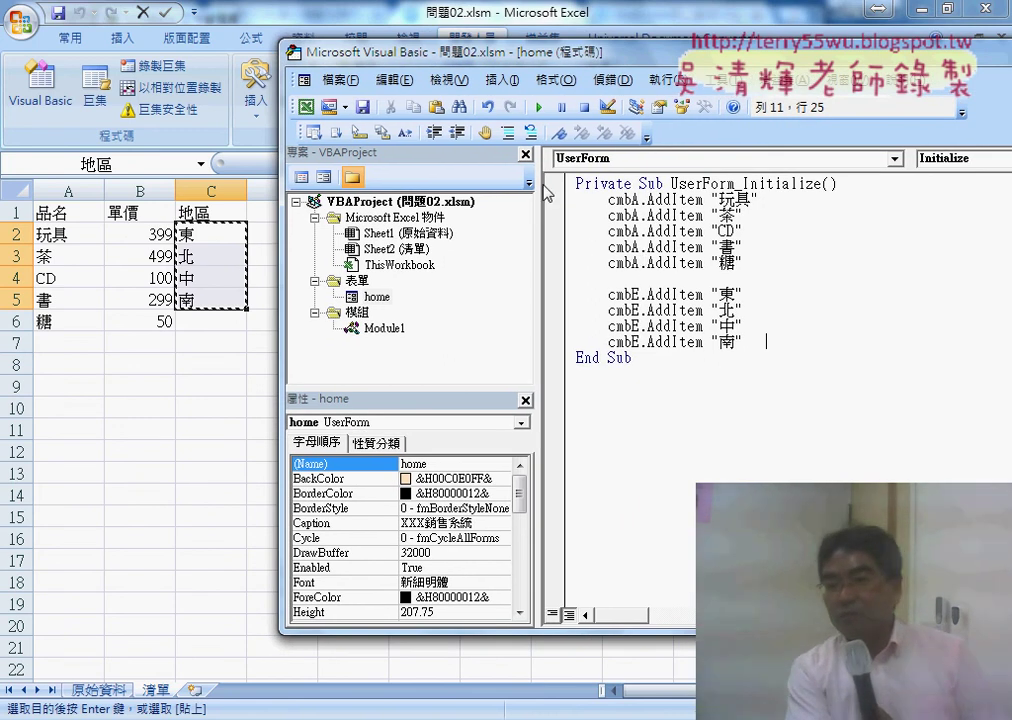
left_click(665, 262)
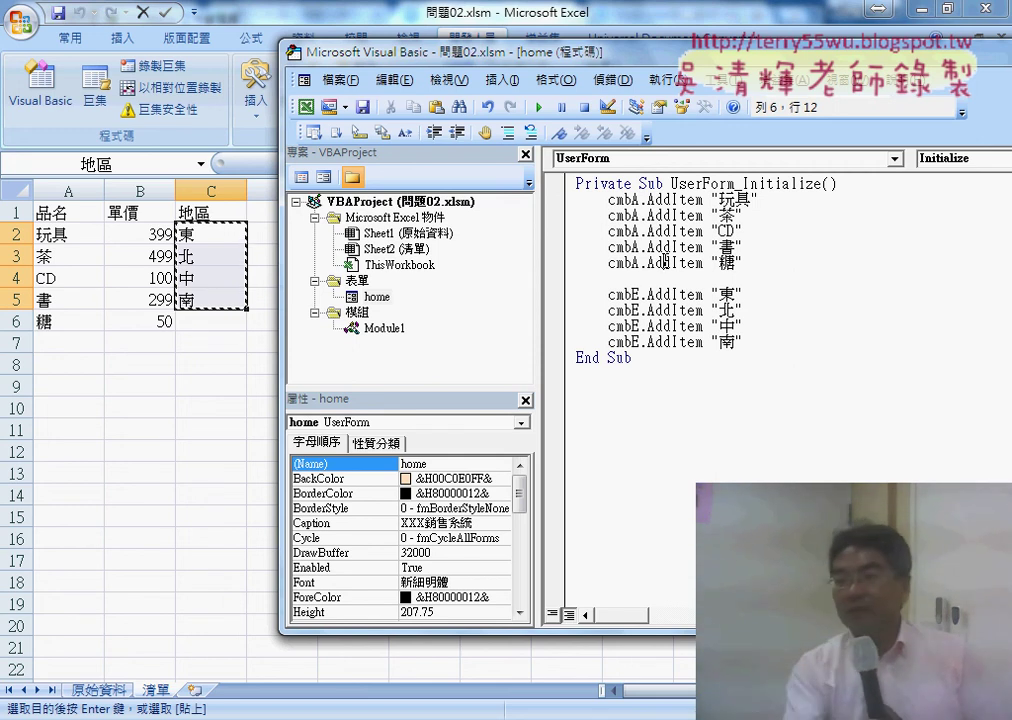
left_click(376, 297)
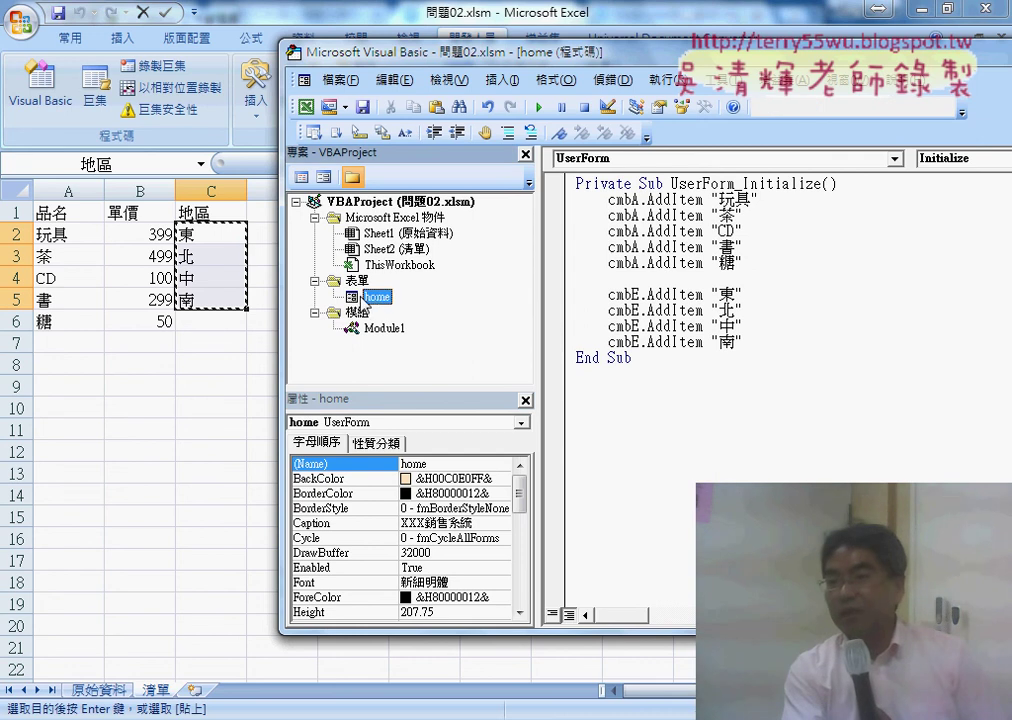
double_click(376, 297)
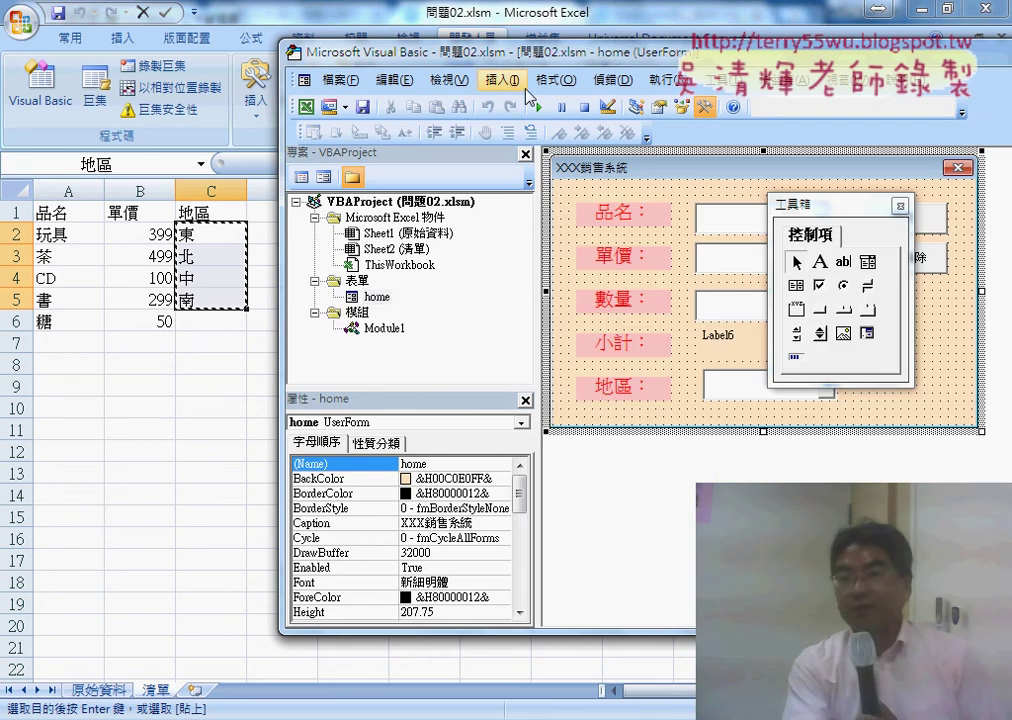
left_click_drag(510, 59, 298, 55)
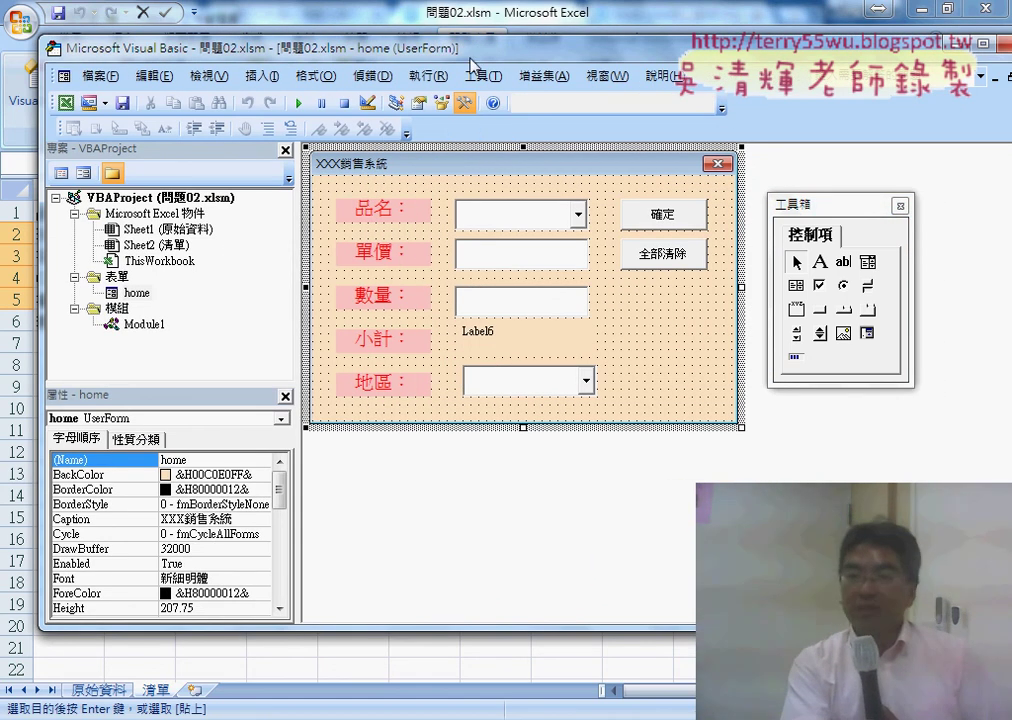
left_click_drag(378, 49, 331, 48)
left_click(80, 294)
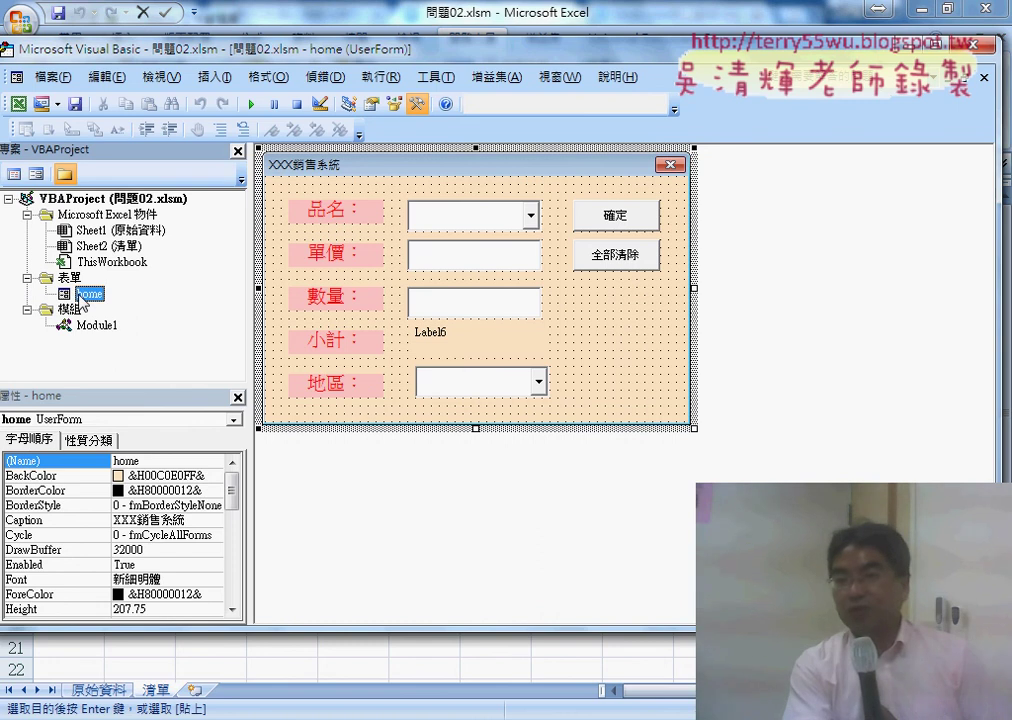
left_click(984, 79)
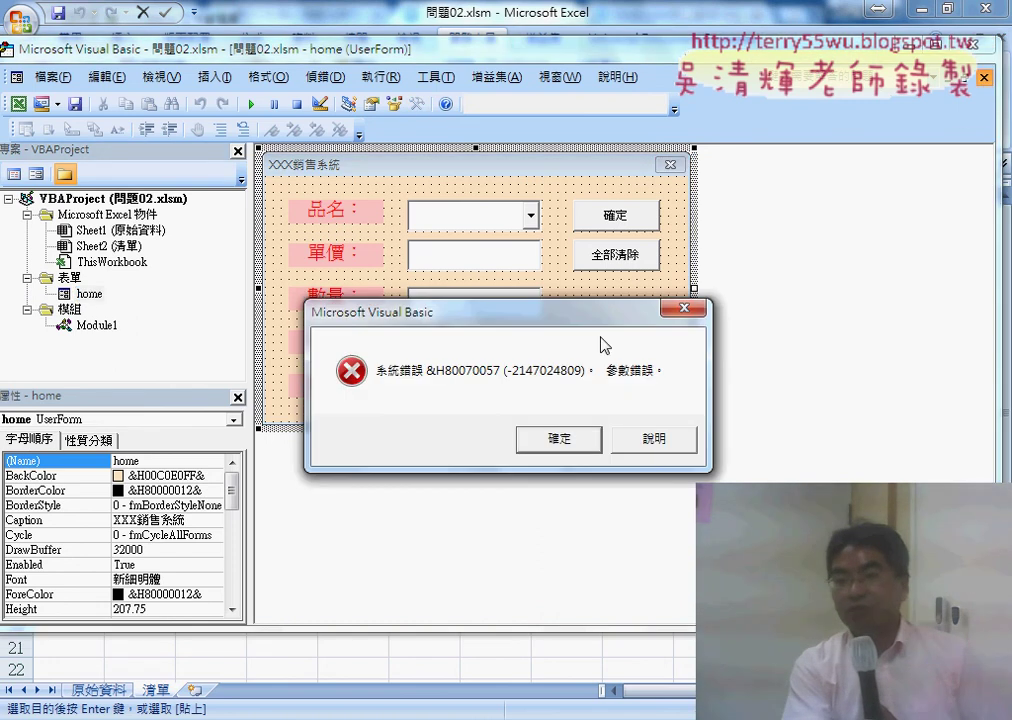
left_click(555, 439)
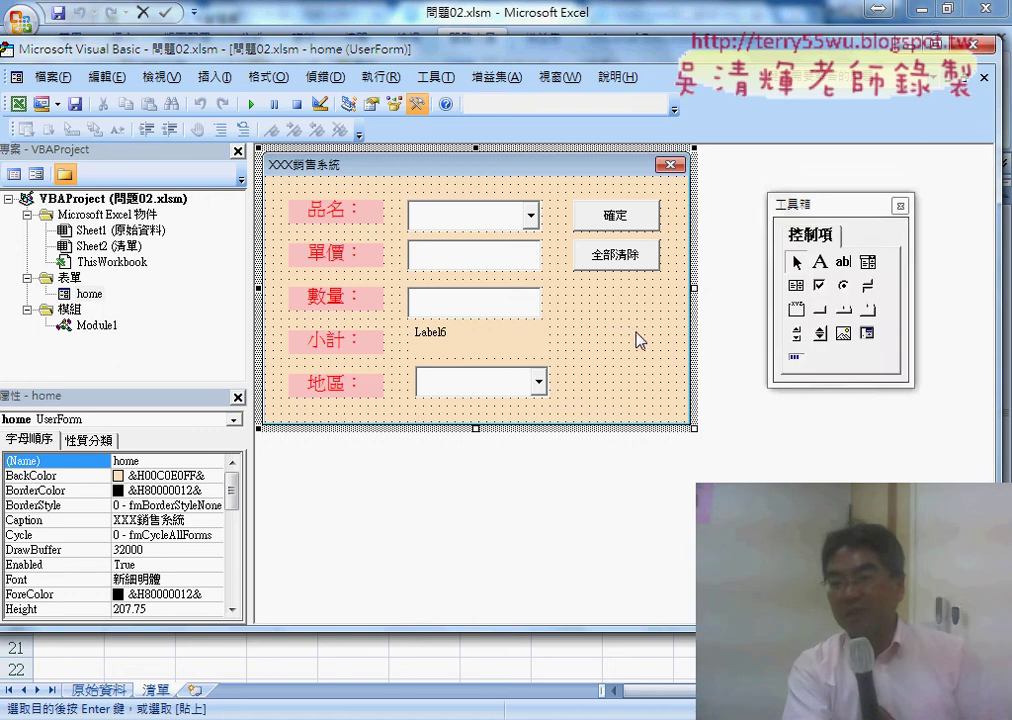
key("F7")
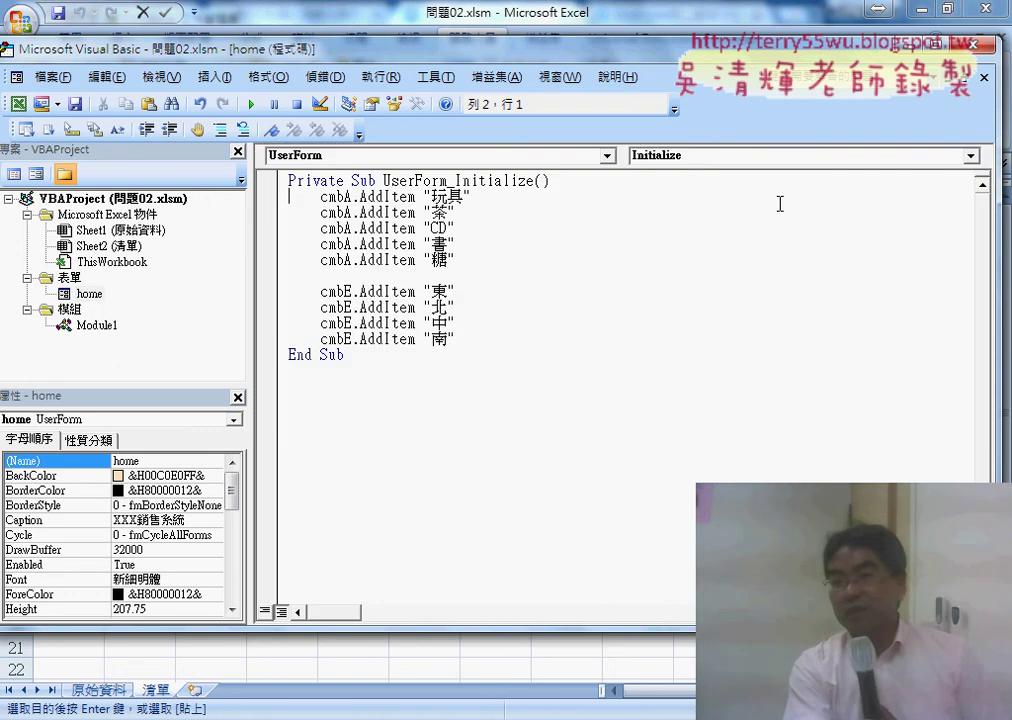
key("shift+F7")
key("F7")
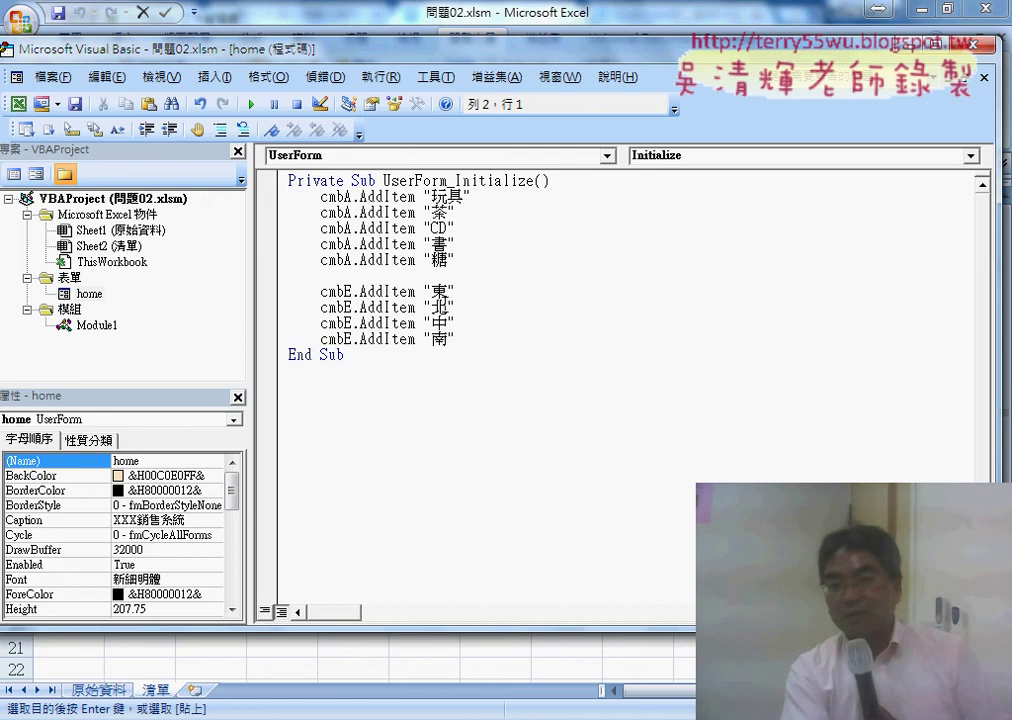
double_click(88, 294)
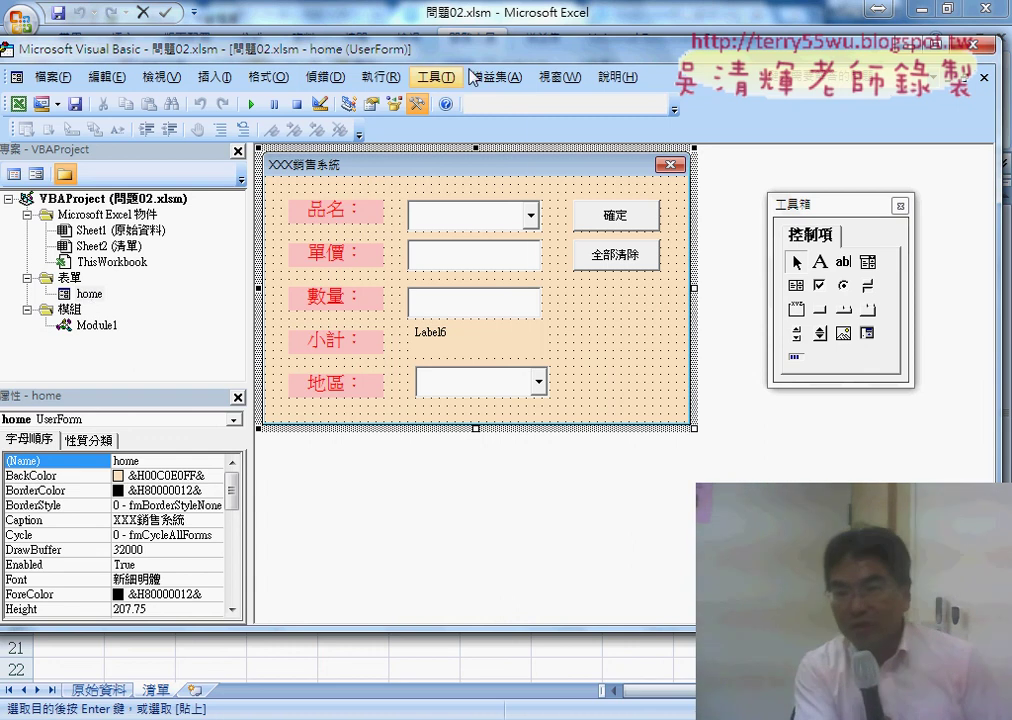
- Look at the editor's window list, then nudge the editor window slightly right
left_click(551, 90)
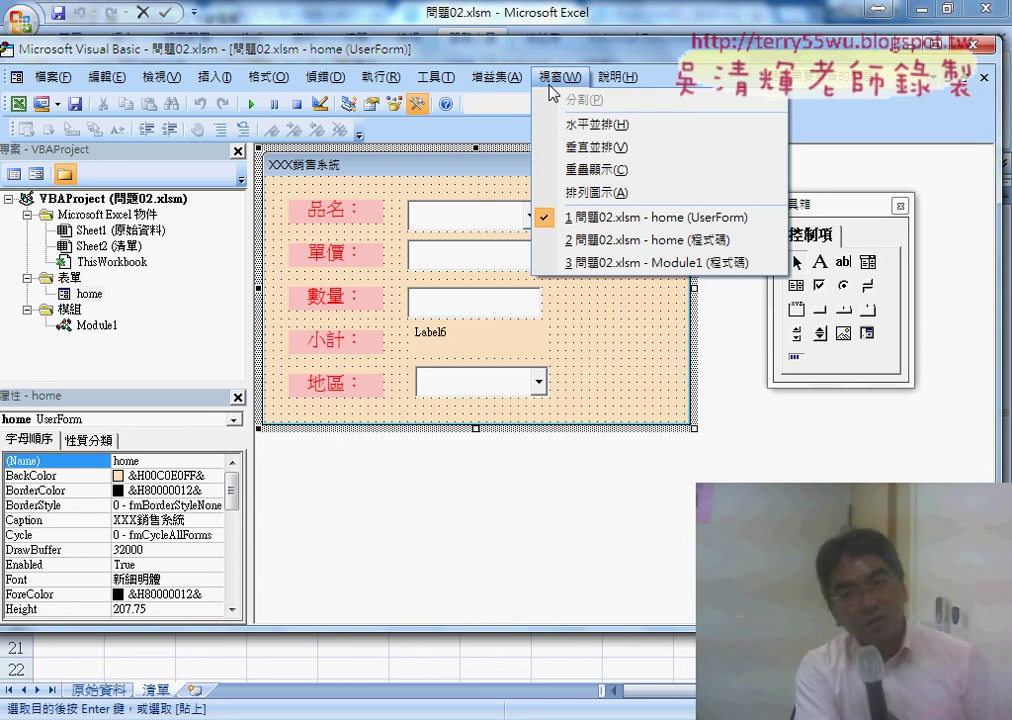
left_click(483, 55)
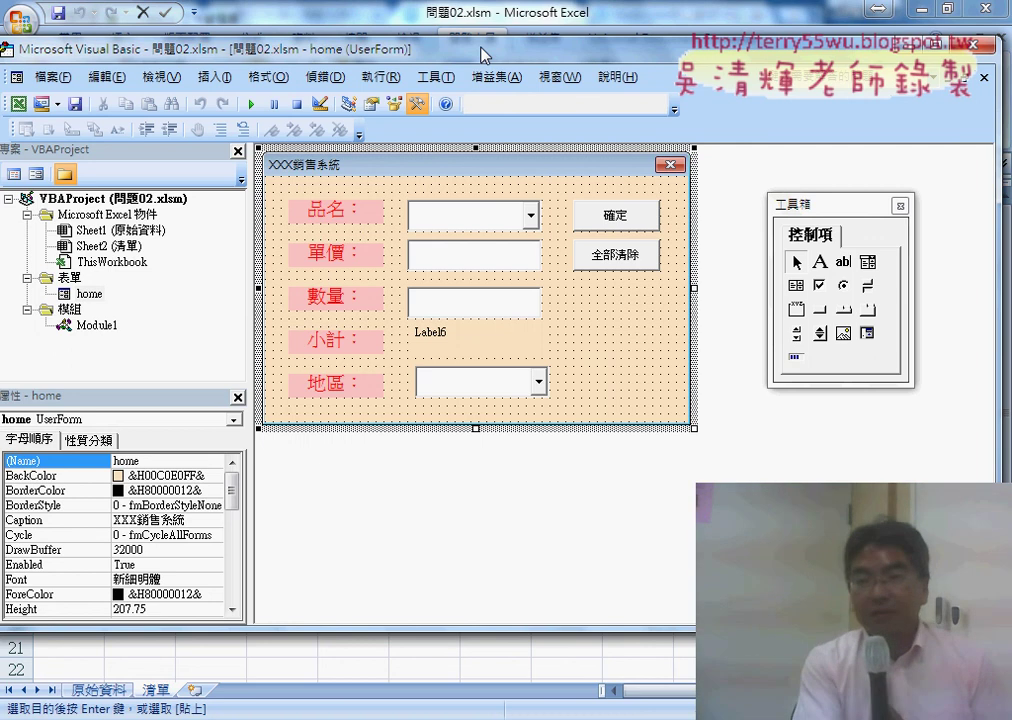
left_click_drag(487, 46, 512, 45)
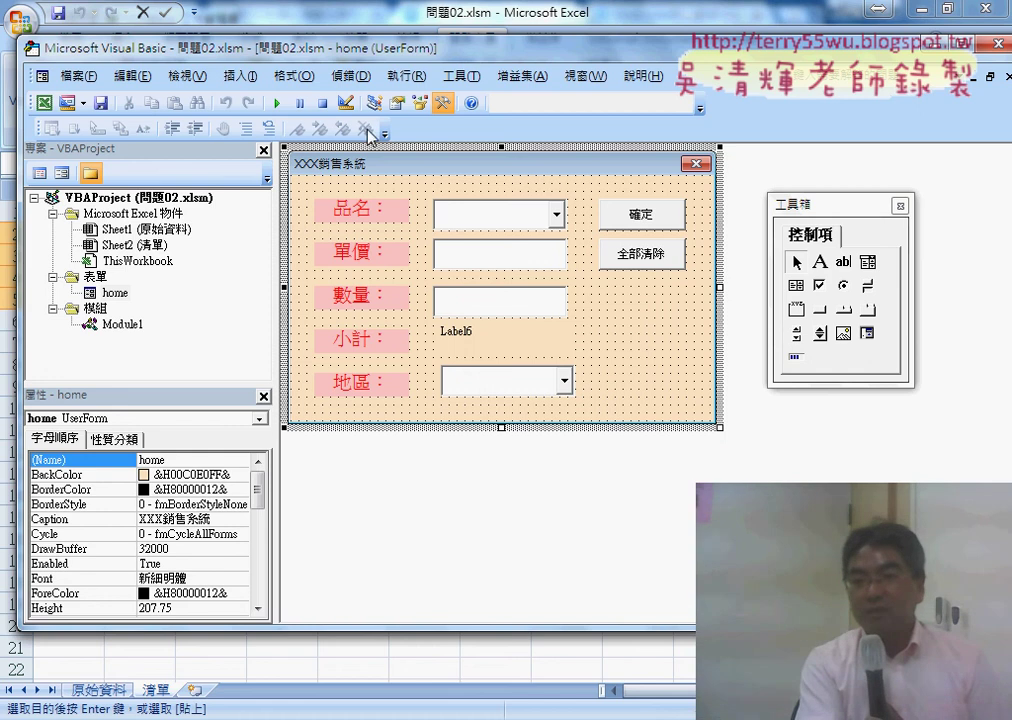
- Run the form and dismiss the system error and run-time error 361 messages
left_click(279, 104)
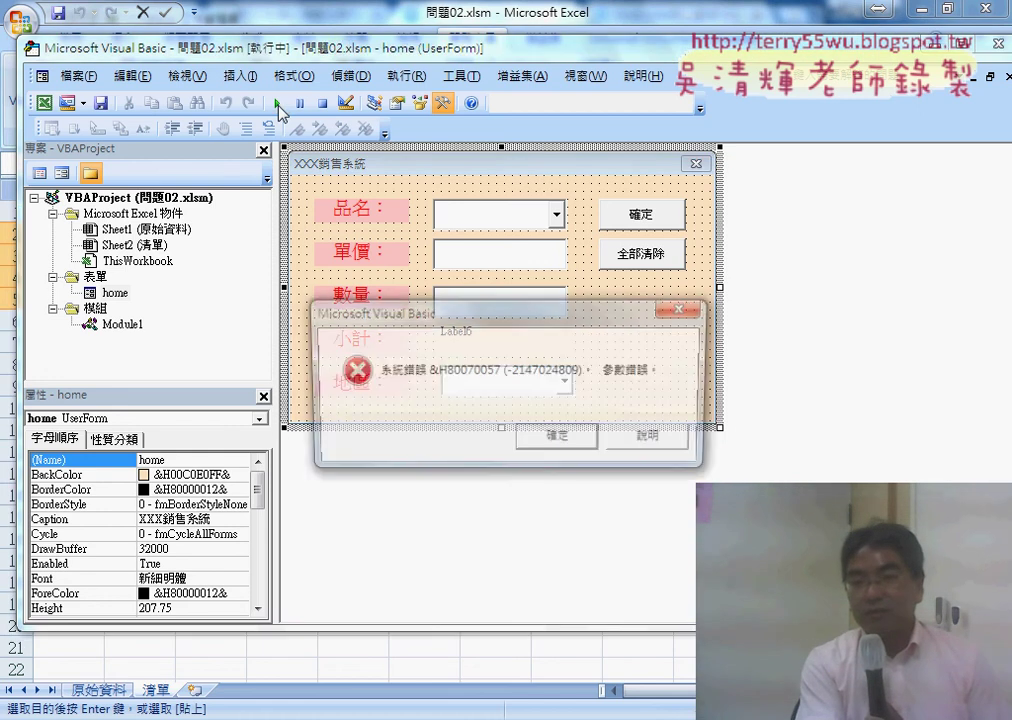
left_click(558, 440)
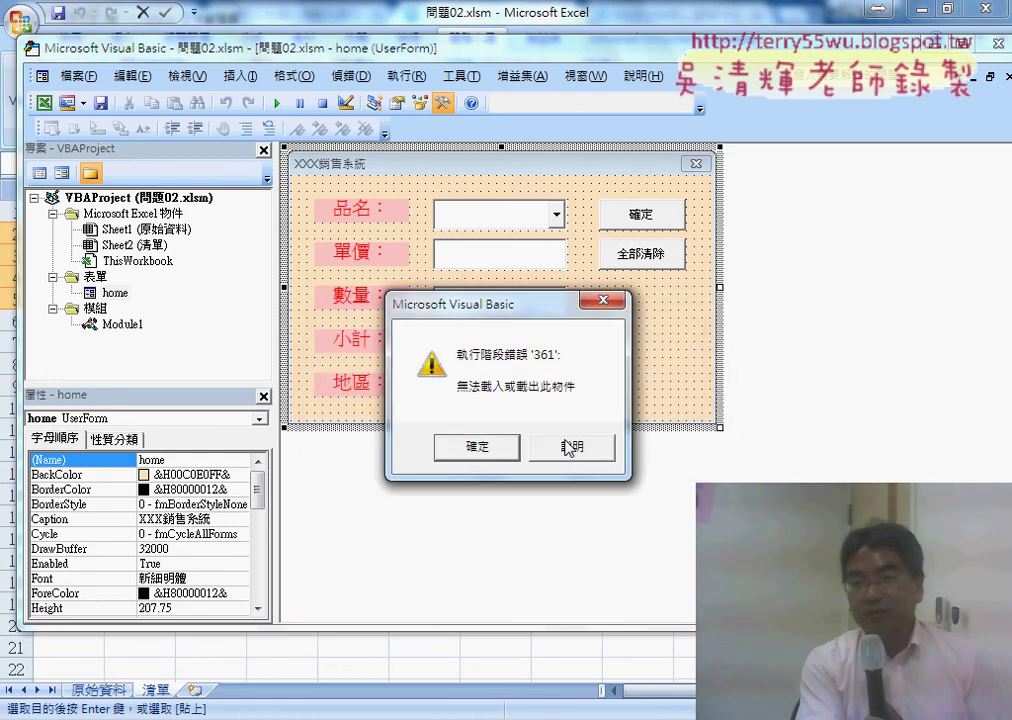
left_click(460, 446)
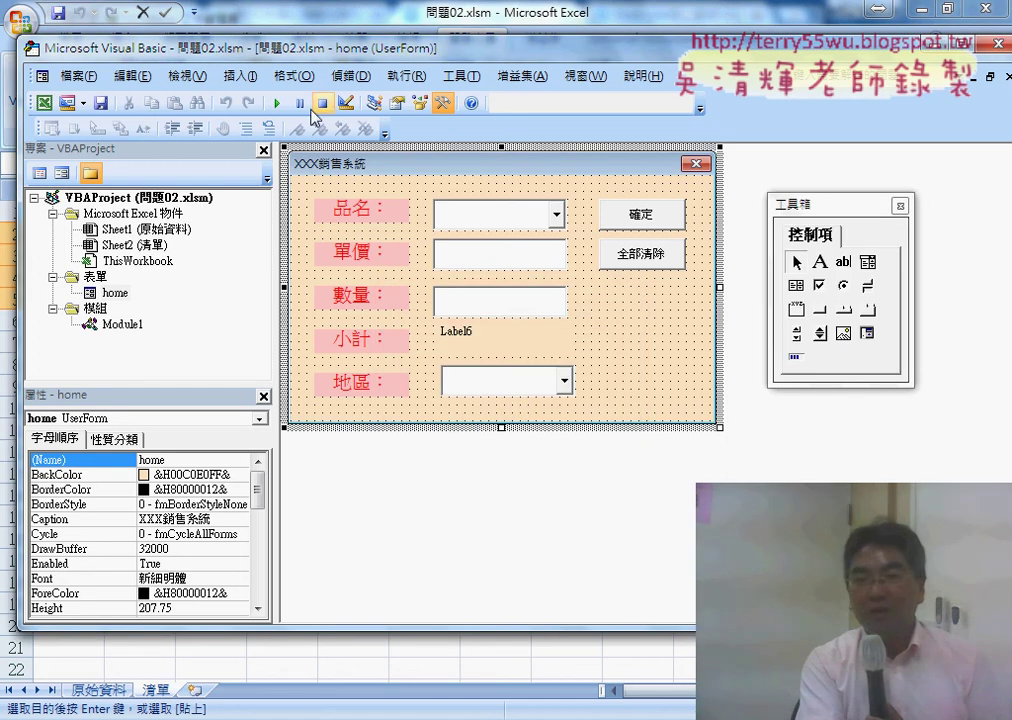
- Save the workbook over 問題02.xlsm, then run the XXX銷售系統 form again
left_click(100, 103)
left_click(556, 440)
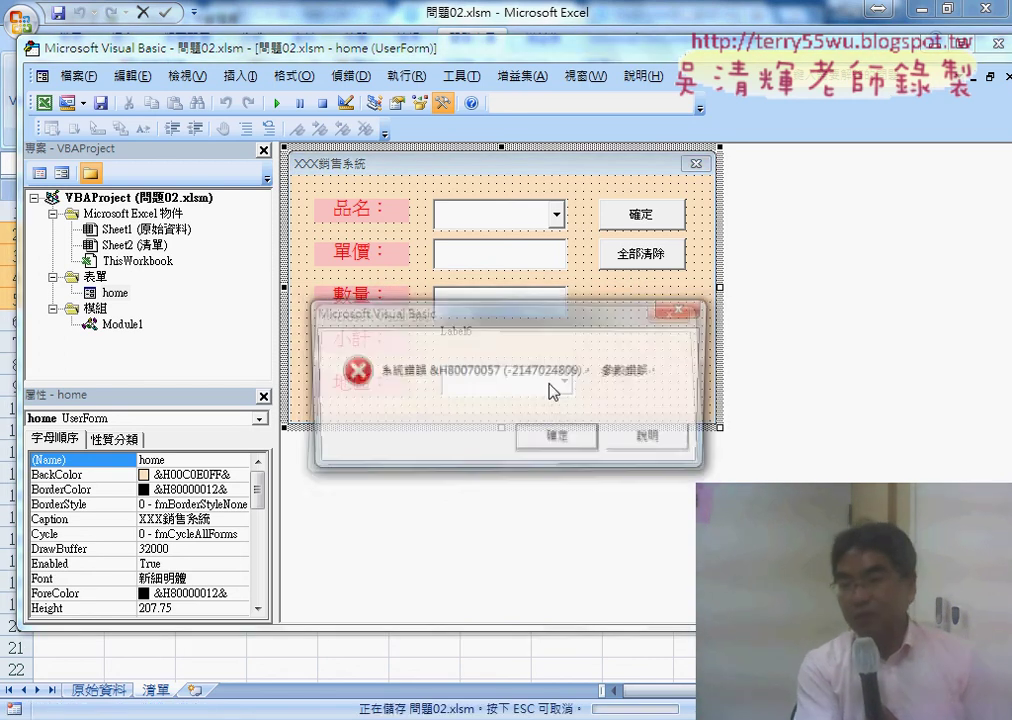
left_click(558, 440)
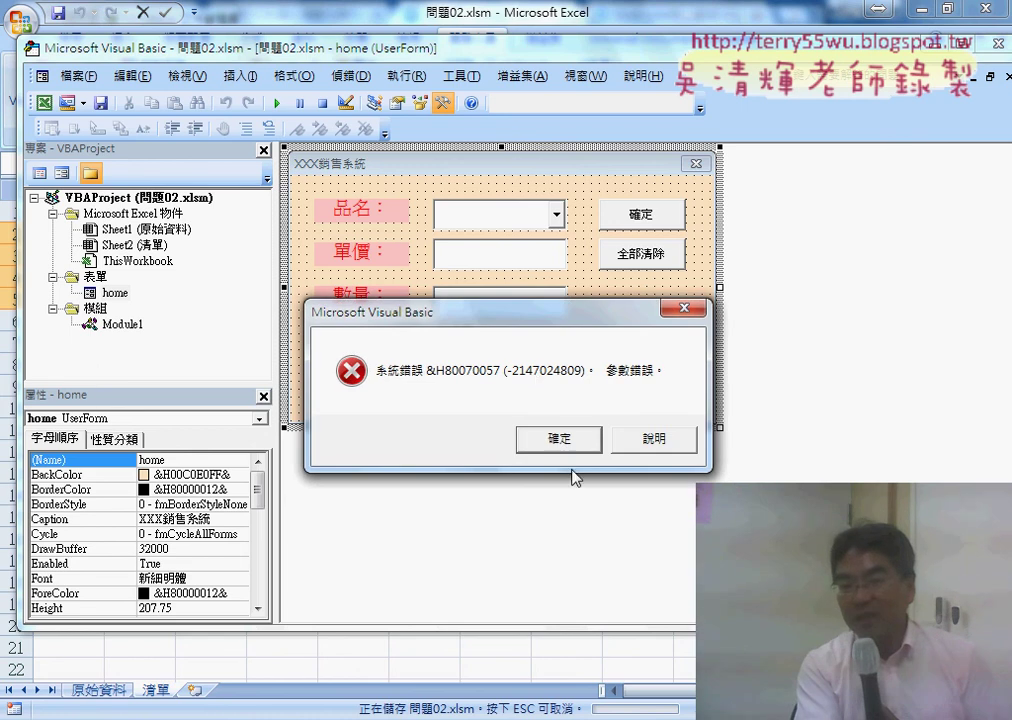
left_click(559, 439)
left_click(467, 417)
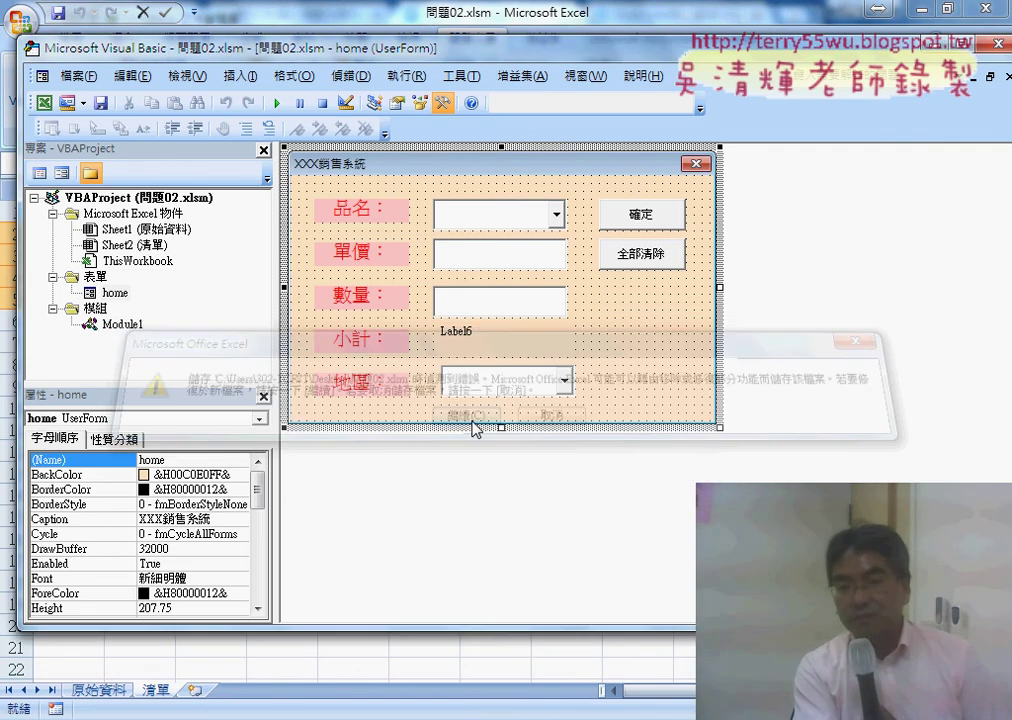
left_click(452, 470)
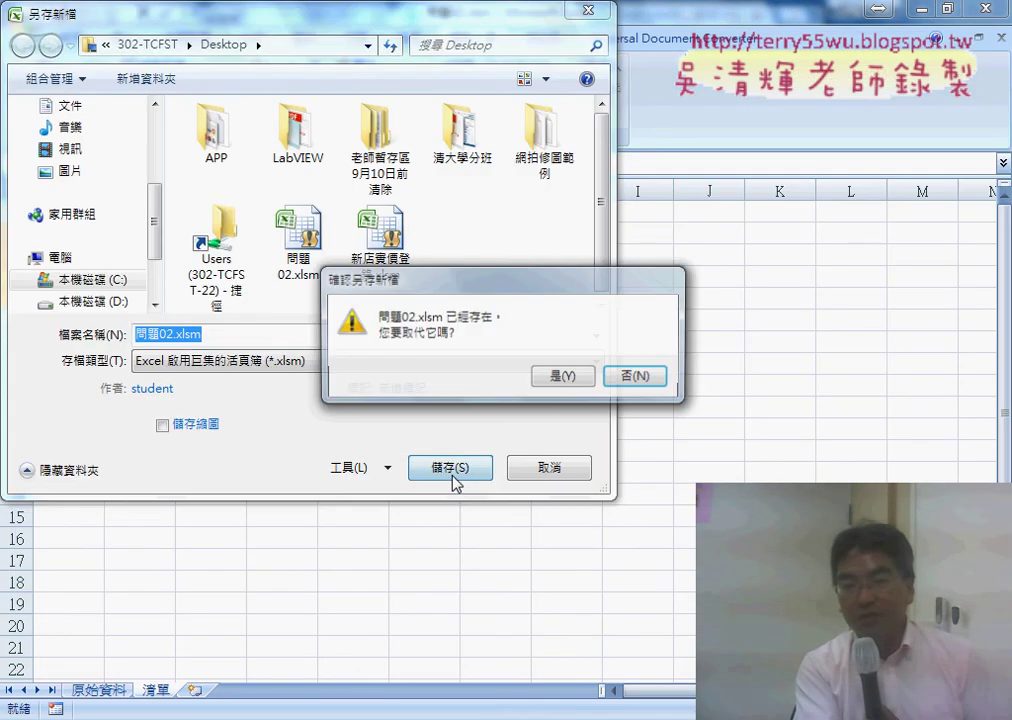
left_click(564, 378)
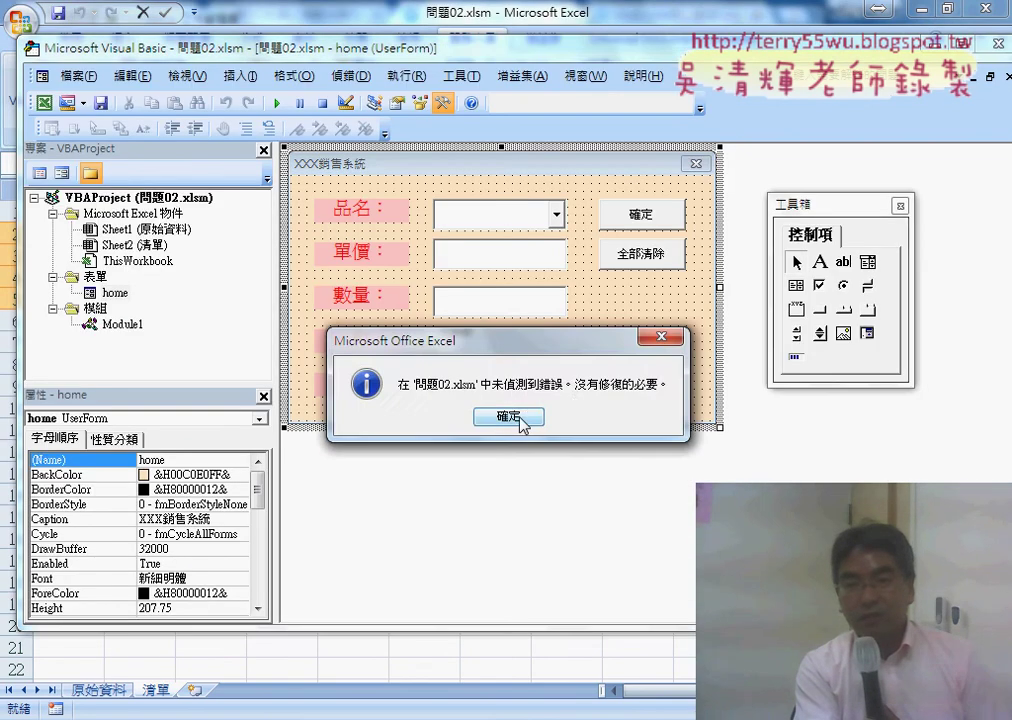
left_click(508, 416)
left_click(276, 103)
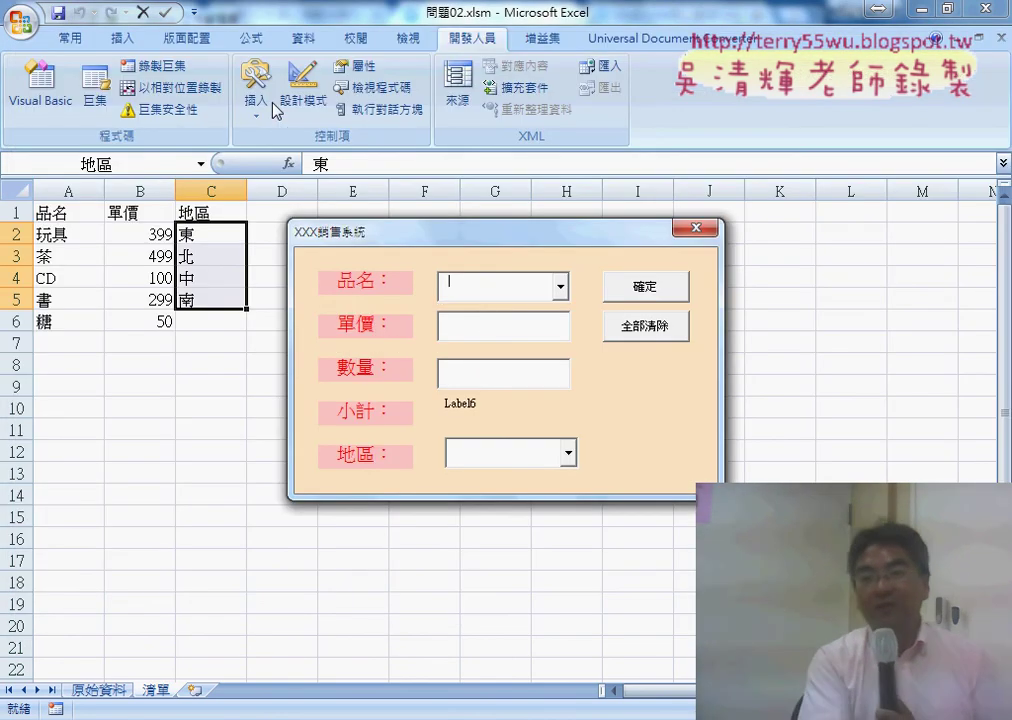
- Check the 品名 list (玩具, 茶, CD, 書, 糖) and 地區 list (東, 北, 中, 南), then close the form
left_click(562, 287)
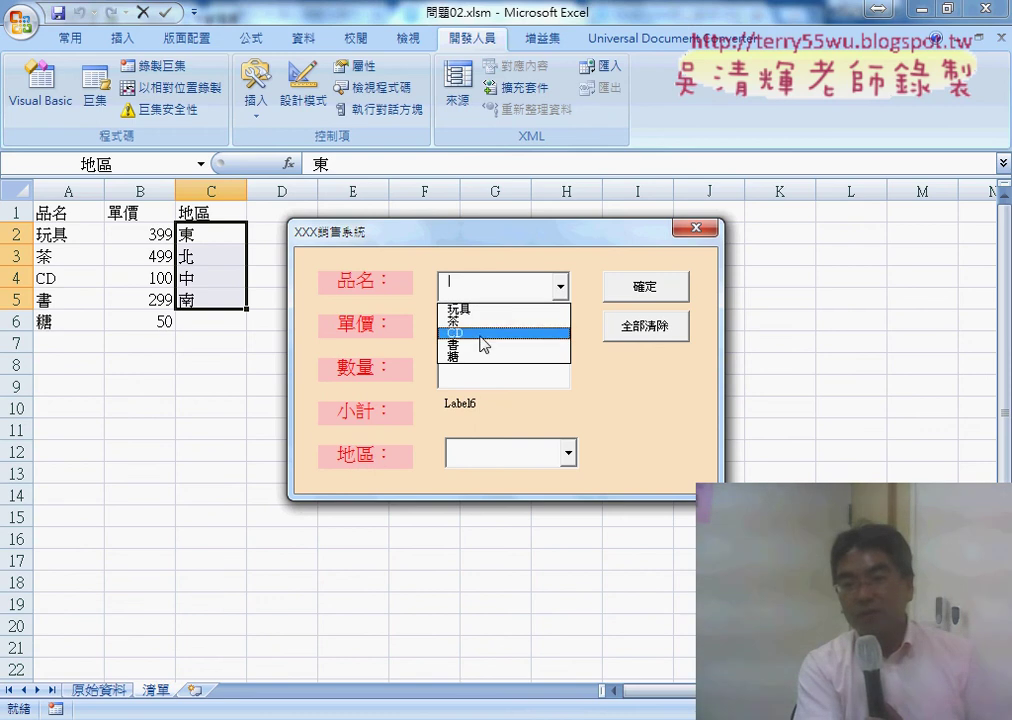
left_click(568, 455)
left_click(568, 455)
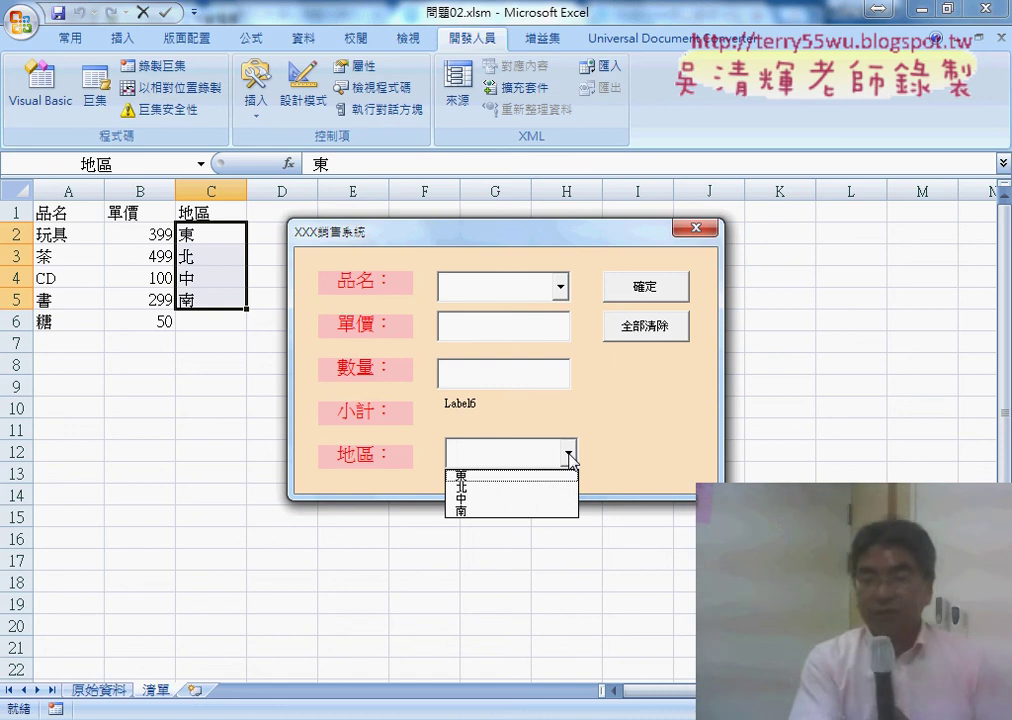
left_click(614, 420)
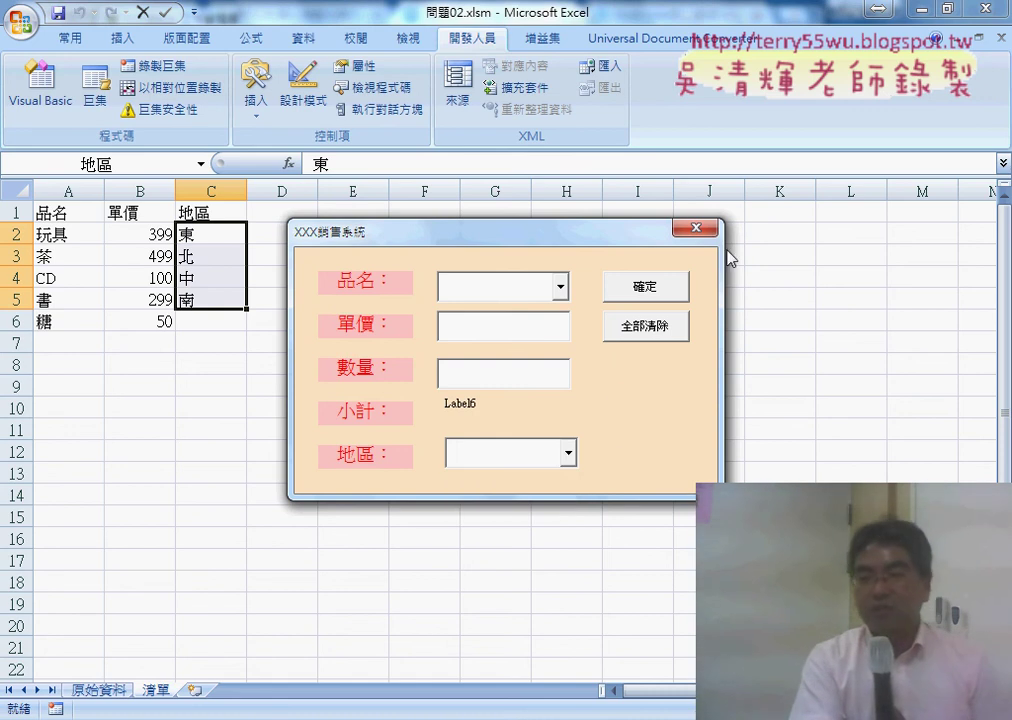
left_click(698, 228)
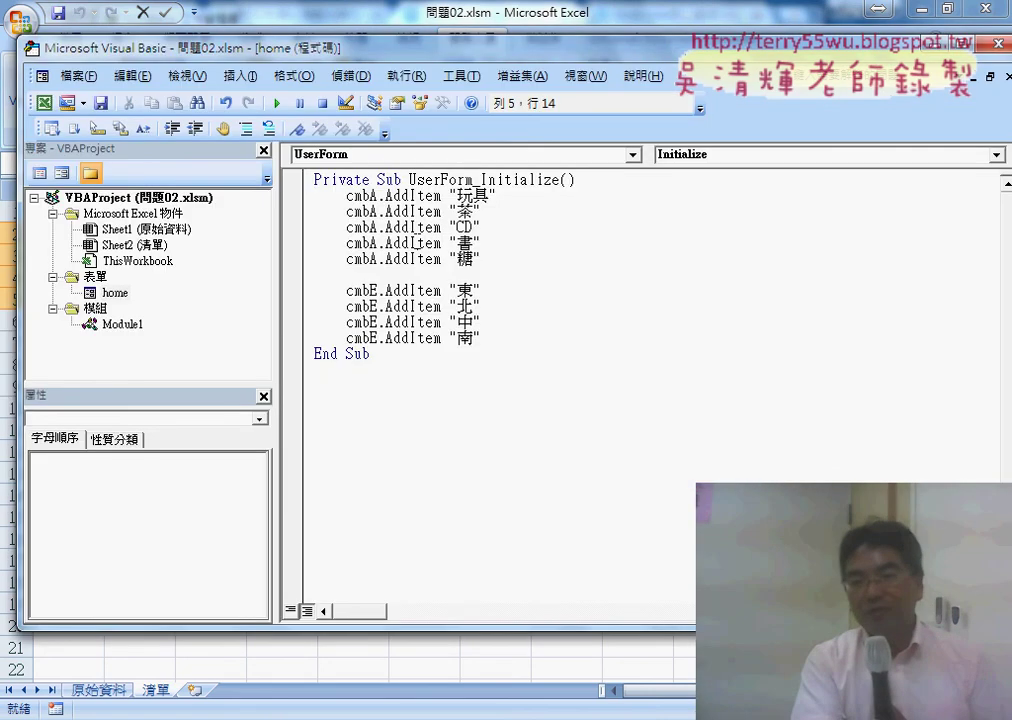
- Step through the cmbE region item lines (東, 北, 中, 南) in the Initialize code
left_click(430, 290)
left_click(430, 322)
left_click(430, 338)
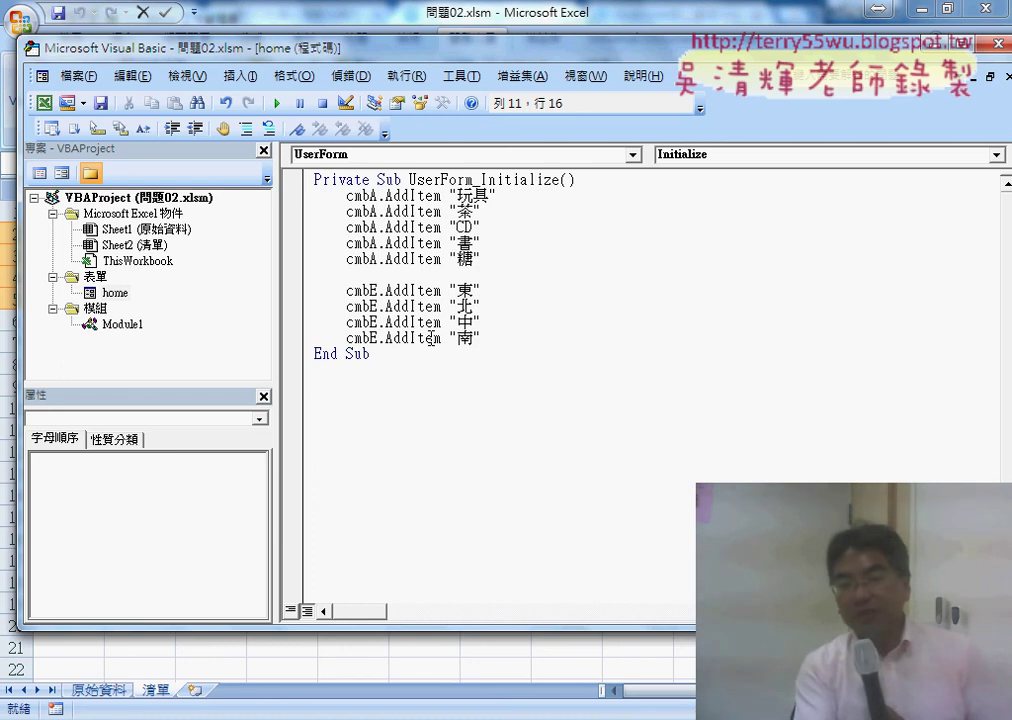
left_click(150, 692)
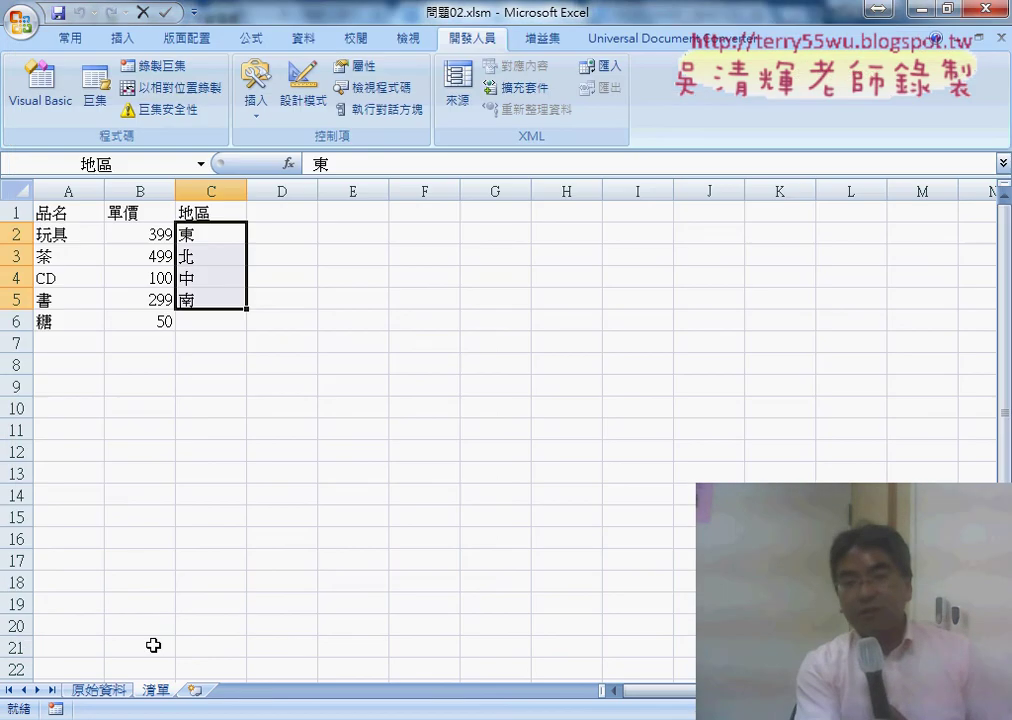
left_click(14, 233)
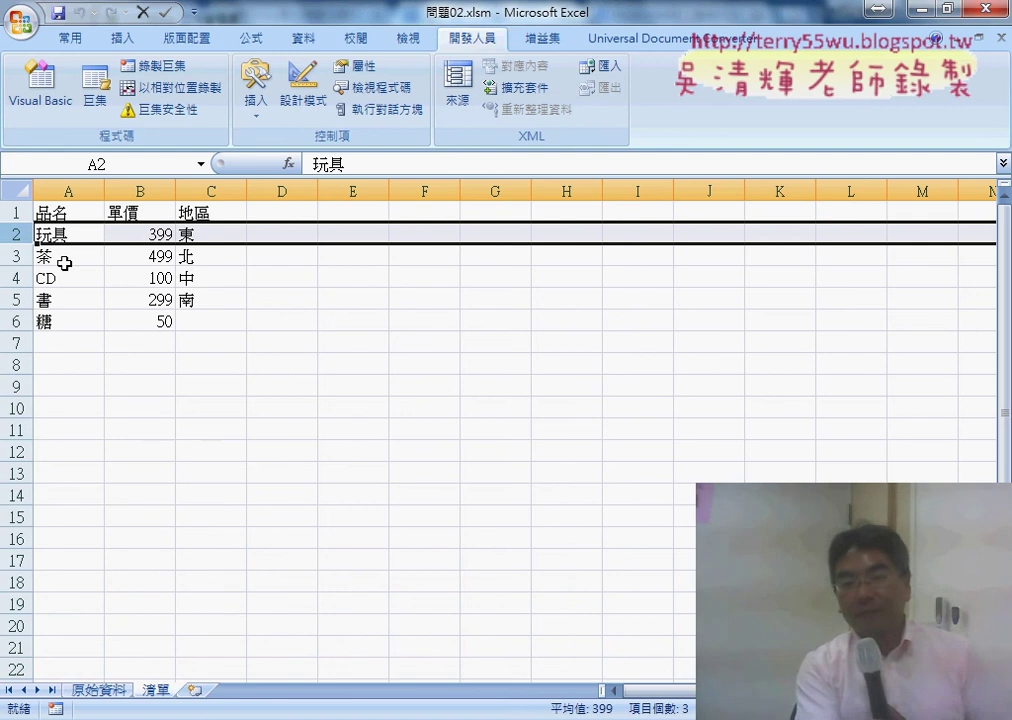
left_click_drag(52, 234, 64, 318)
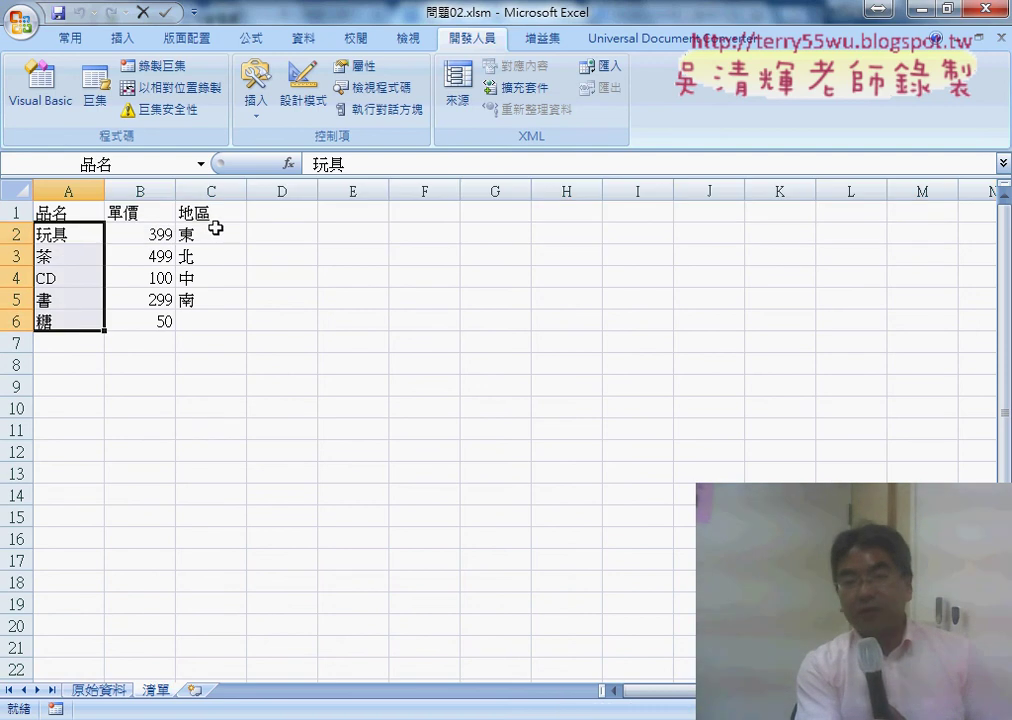
left_click_drag(221, 231, 224, 291)
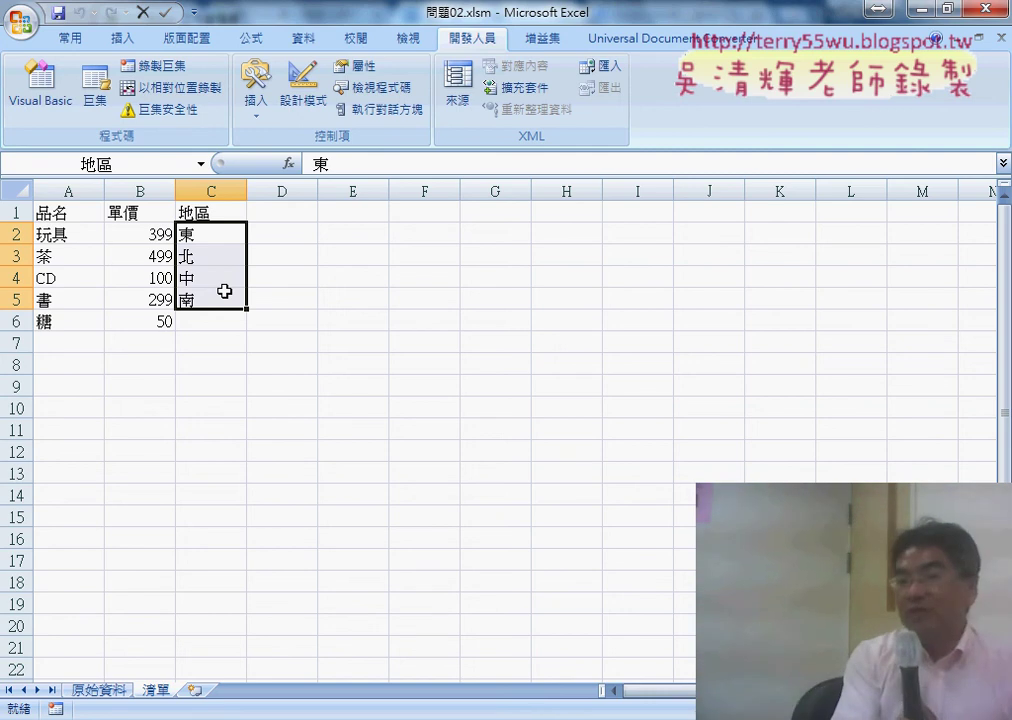
left_click_drag(62, 235, 58, 321)
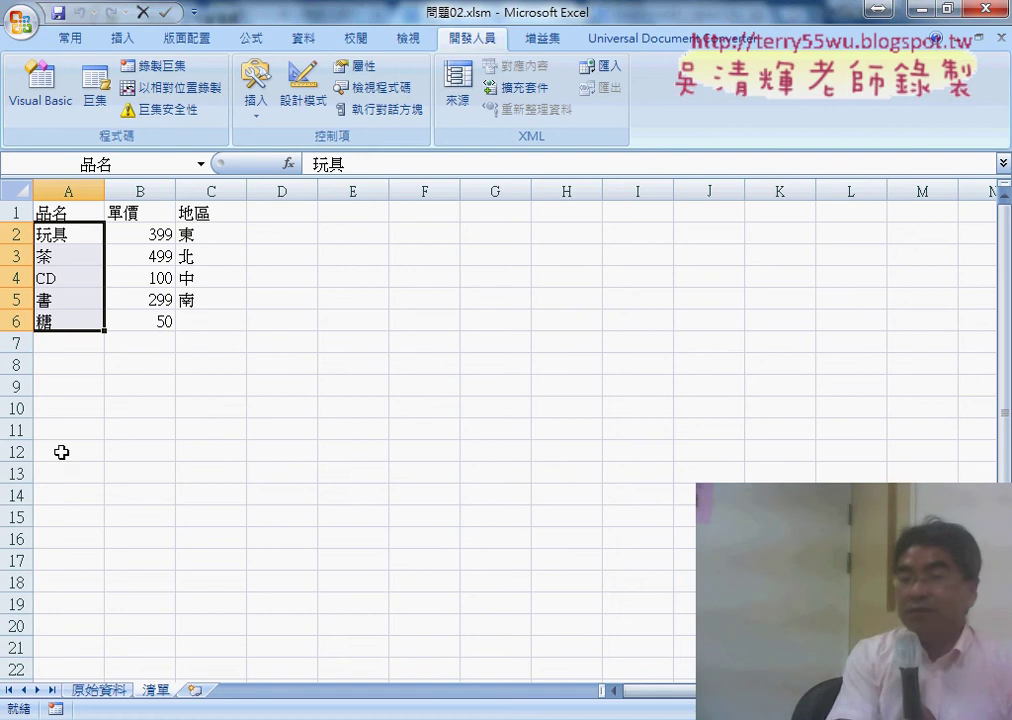
left_click(215, 234)
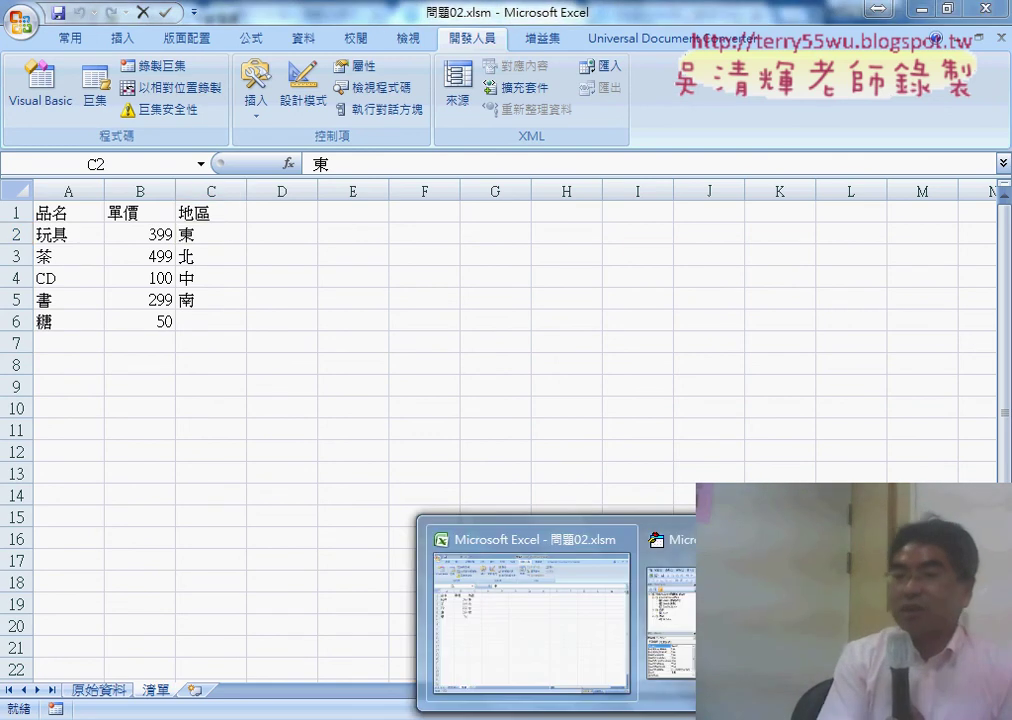
- Return to the Visual Basic Editor and place the cursor at the end of the 南 AddItem line
left_click(518, 545)
left_click(505, 336)
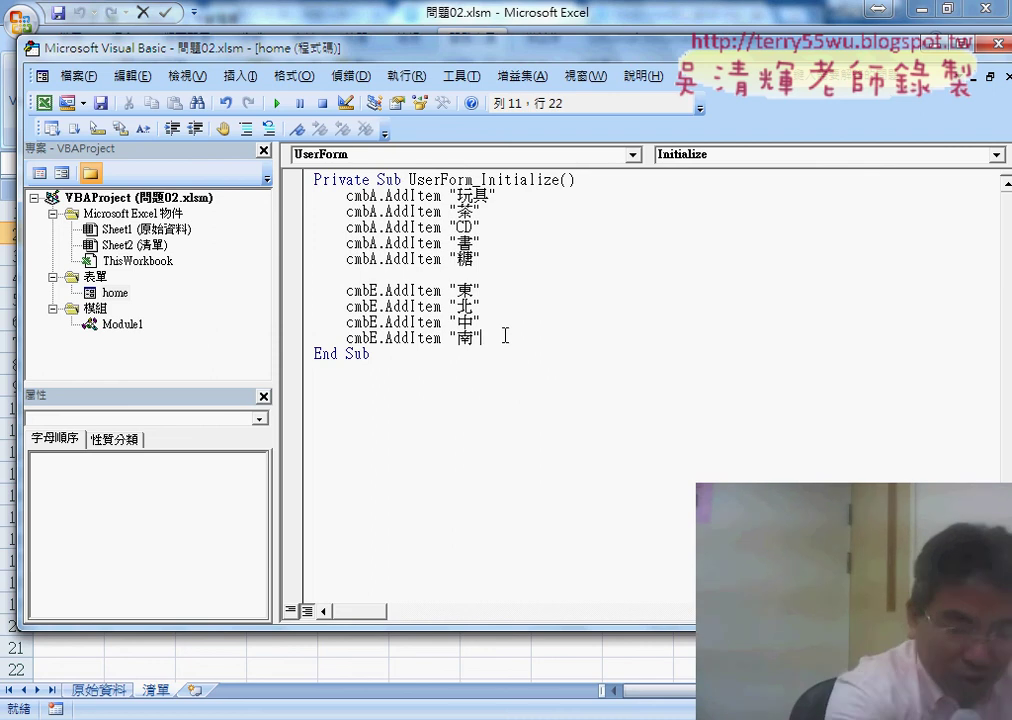